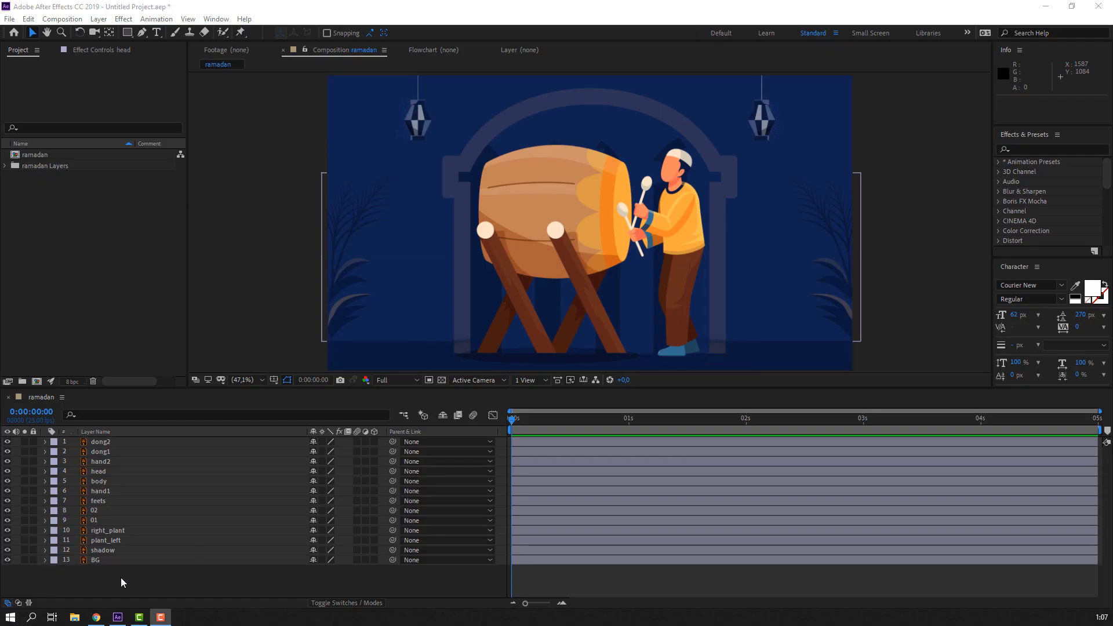
# Step: Pre-compose the seven character layers from dong2 through feets into a composition named "boy" and open it
pyautogui.click(104, 446)
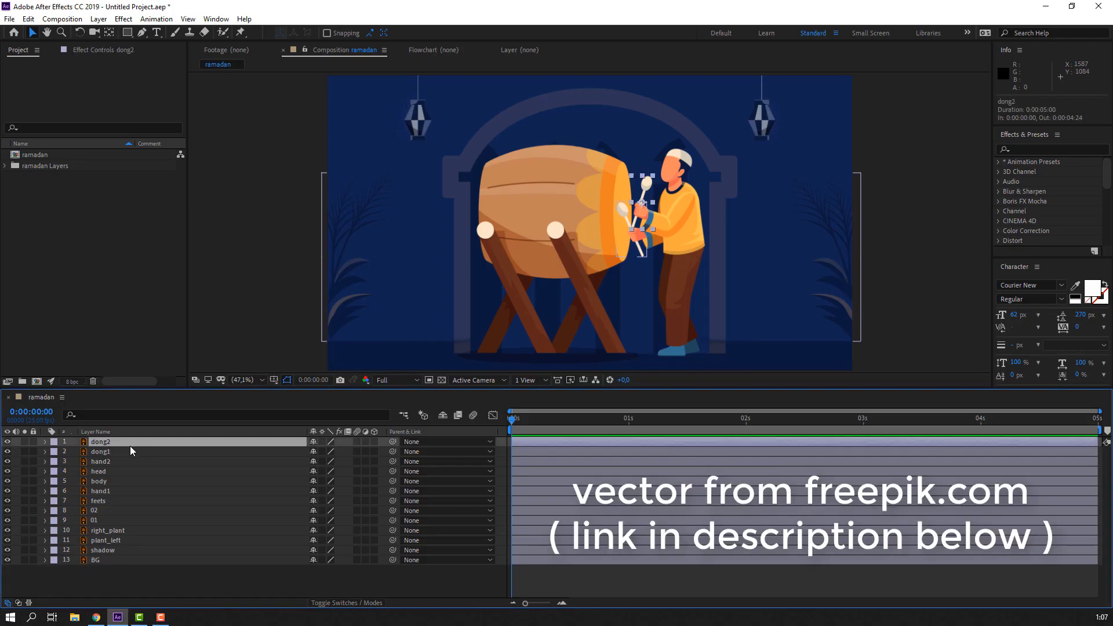
pyautogui.keyDown('ctrl'); pyautogui.click(108, 454); pyautogui.keyUp('ctrl')
pyautogui.keyDown('ctrl'); pyautogui.click(106, 461); pyautogui.keyUp('ctrl')
pyautogui.keyDown('ctrl'); pyautogui.click(104, 469); pyautogui.keyUp('ctrl')
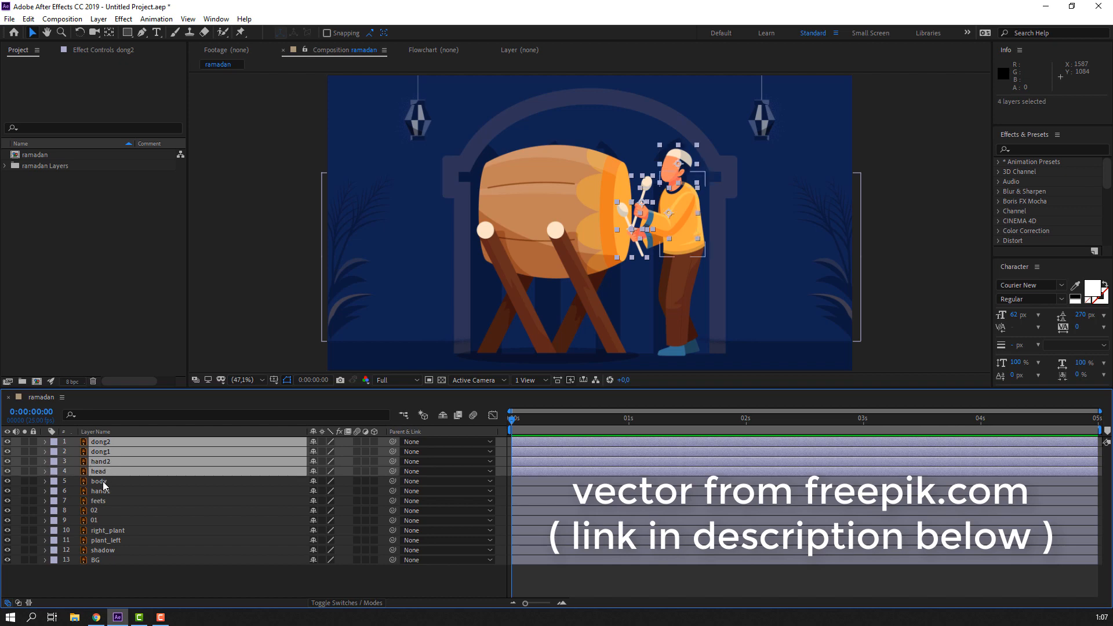
pyautogui.keyDown('ctrl'); pyautogui.click(102, 481); pyautogui.keyUp('ctrl')
pyautogui.keyDown('ctrl'); pyautogui.click(107, 491); pyautogui.keyUp('ctrl')
pyautogui.keyDown('ctrl'); pyautogui.click(106, 500); pyautogui.keyUp('ctrl')
pyautogui.click(8, 442)
pyautogui.click(8, 441)
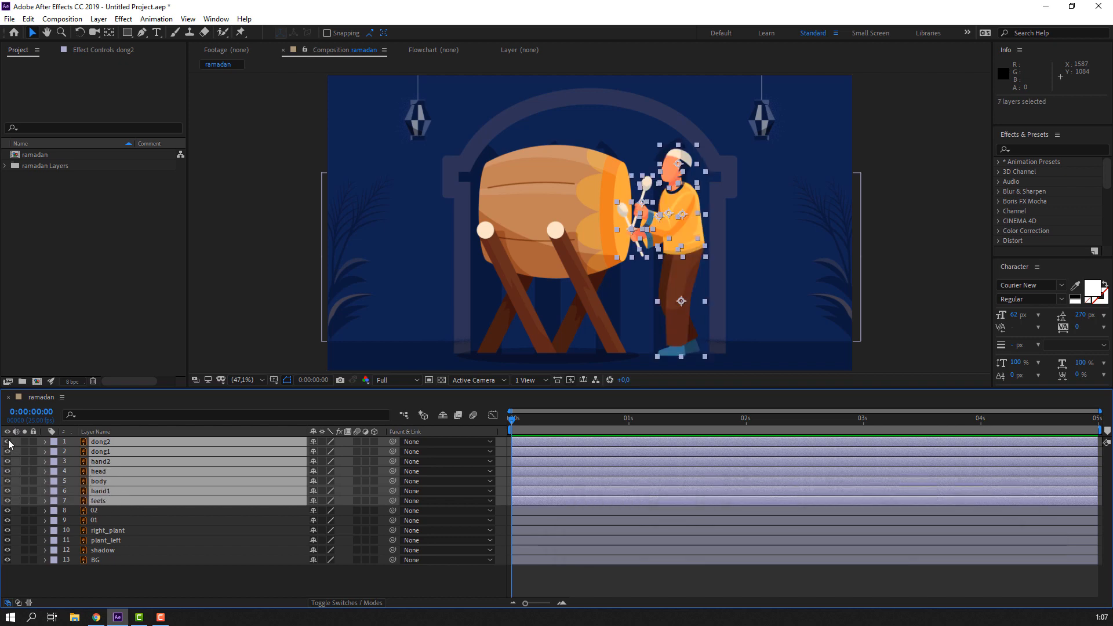
pyautogui.rightClick(112, 458)
pyautogui.click(168, 408)
pyautogui.write('boy')
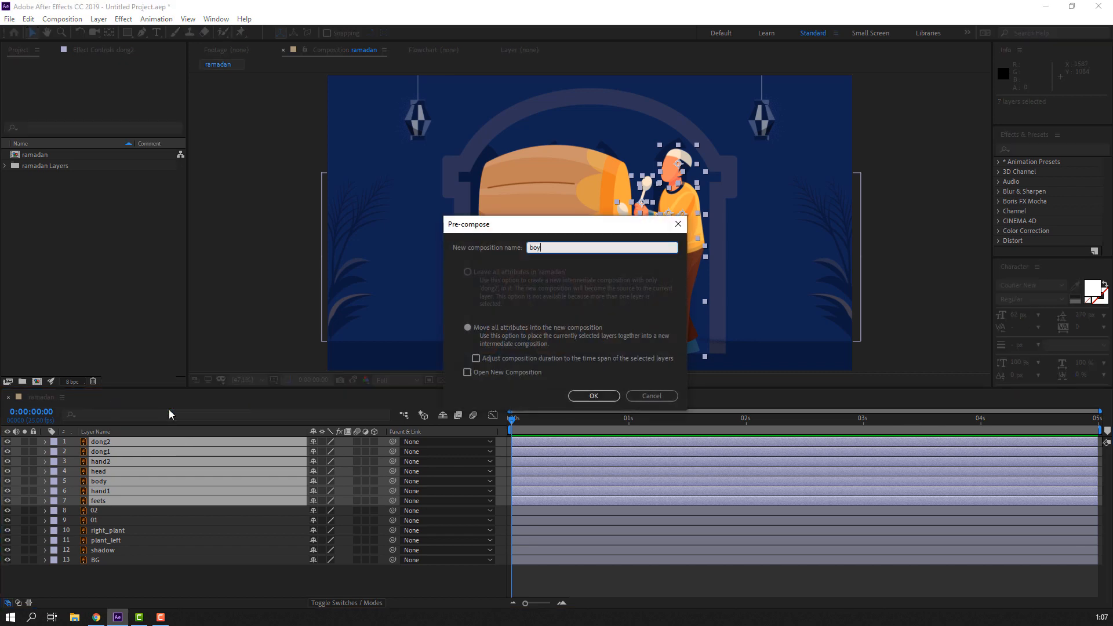
pyautogui.click(577, 396)
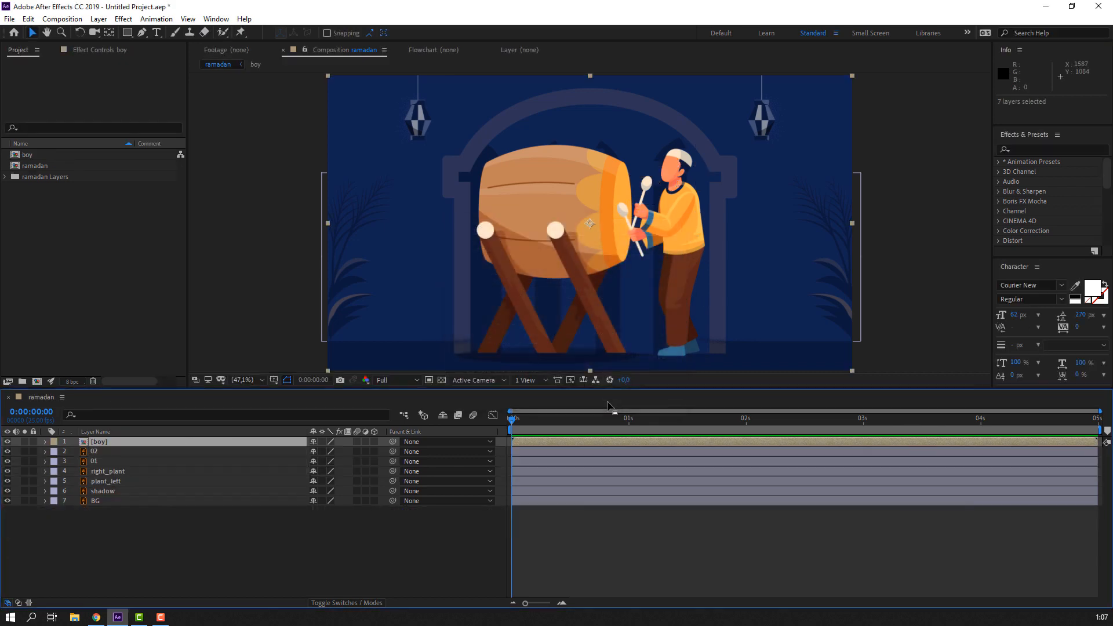
pyautogui.doubleClick(100, 443)
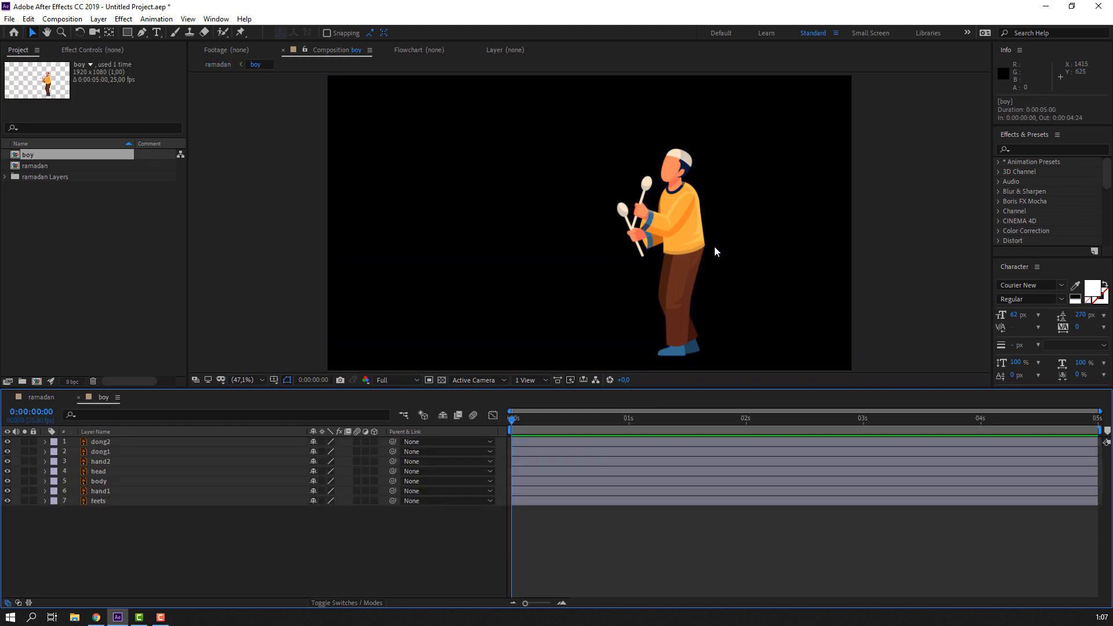
# Step: Isolate the head layer, move its anchor point down to the base of the head beside the ear, and show all layers again
pyautogui.click(676, 168)
pyautogui.scroll(3, 709, 154)
pyautogui.scroll(1, 709, 155)
pyautogui.moveTo(785, 159); pyautogui.dragTo(374, 332)
pyautogui.click(25, 471)
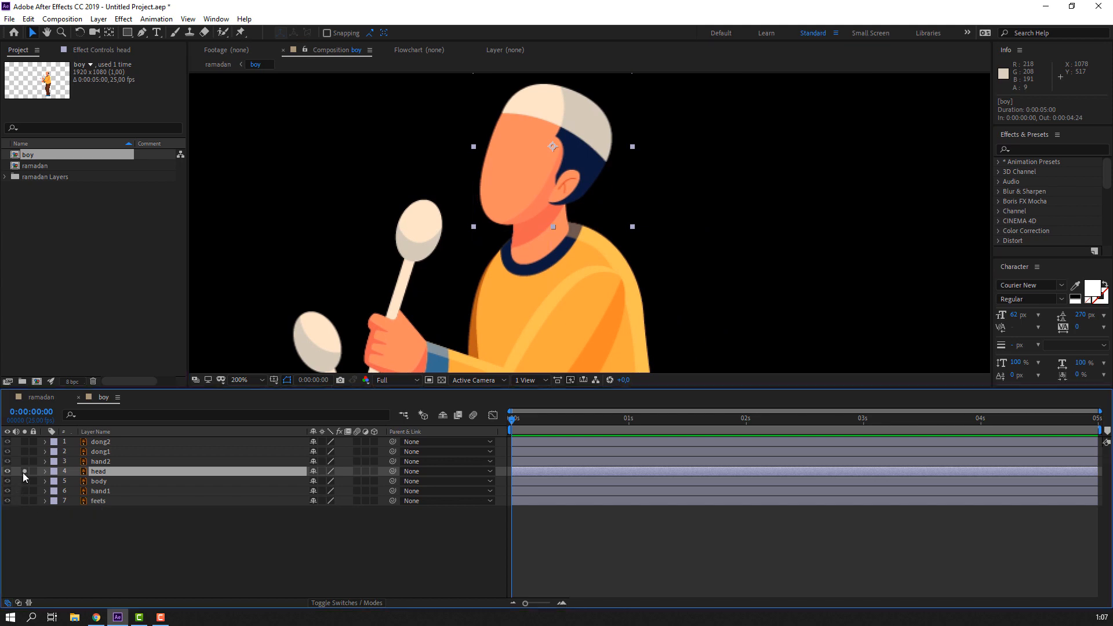
pyautogui.click(111, 33)
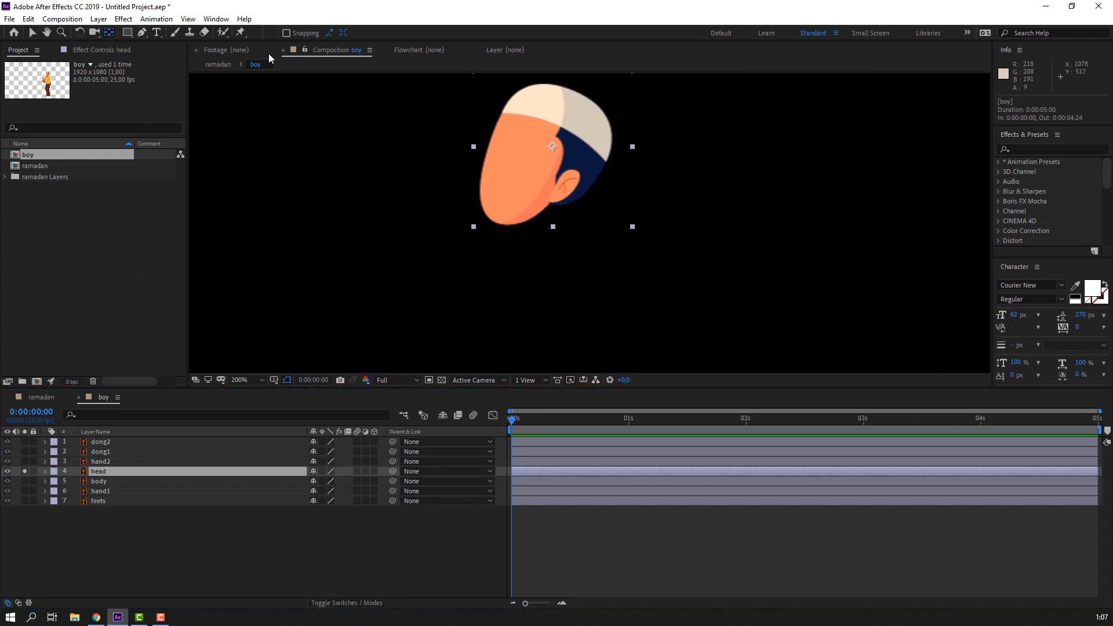
pyautogui.moveTo(555, 147); pyautogui.dragTo(554, 195)
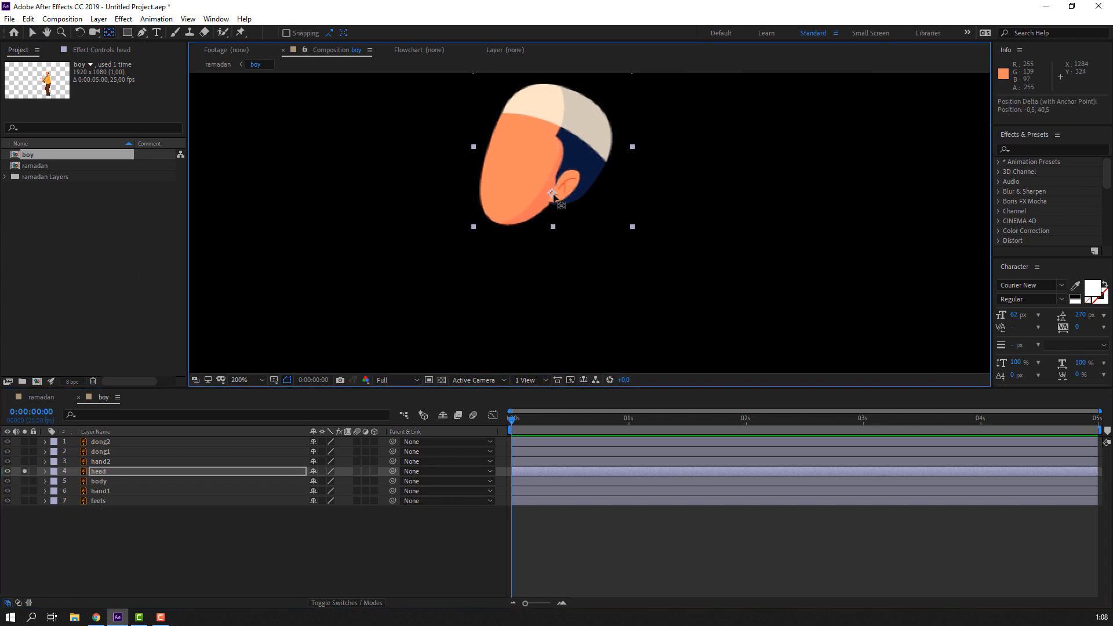
pyautogui.click(33, 33)
pyautogui.click(25, 471)
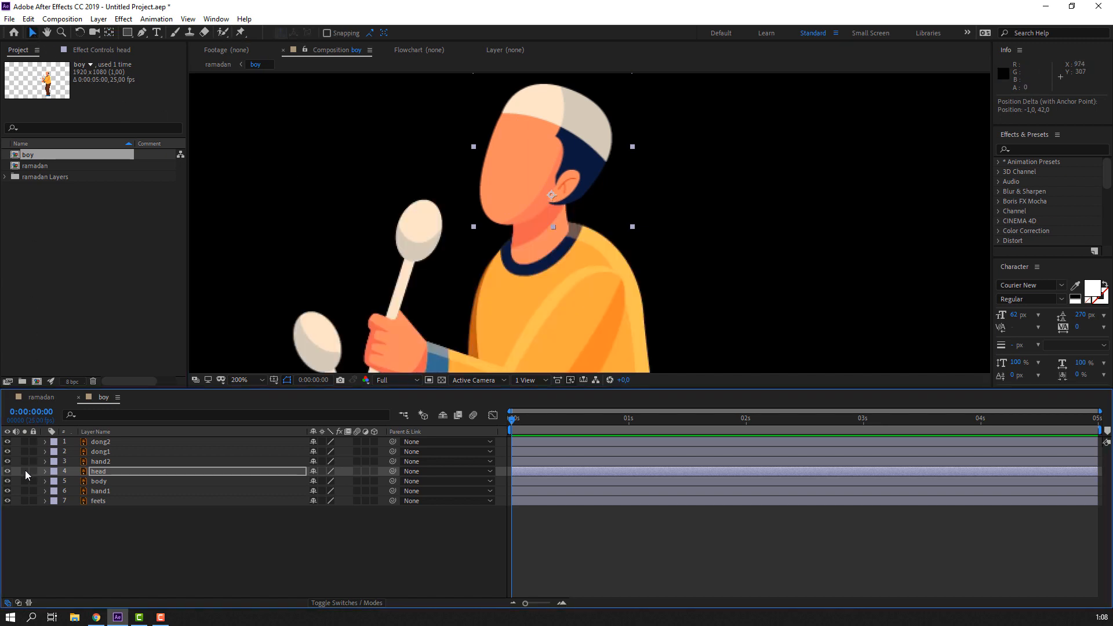
# Step: Test the head layer's rotation around its new anchor point and undo the change
pyautogui.click(89, 469)
pyautogui.press('r')
pyautogui.moveTo(329, 487); pyautogui.dragTo(327, 482)
pyautogui.hotkey('ctrl', 'z')
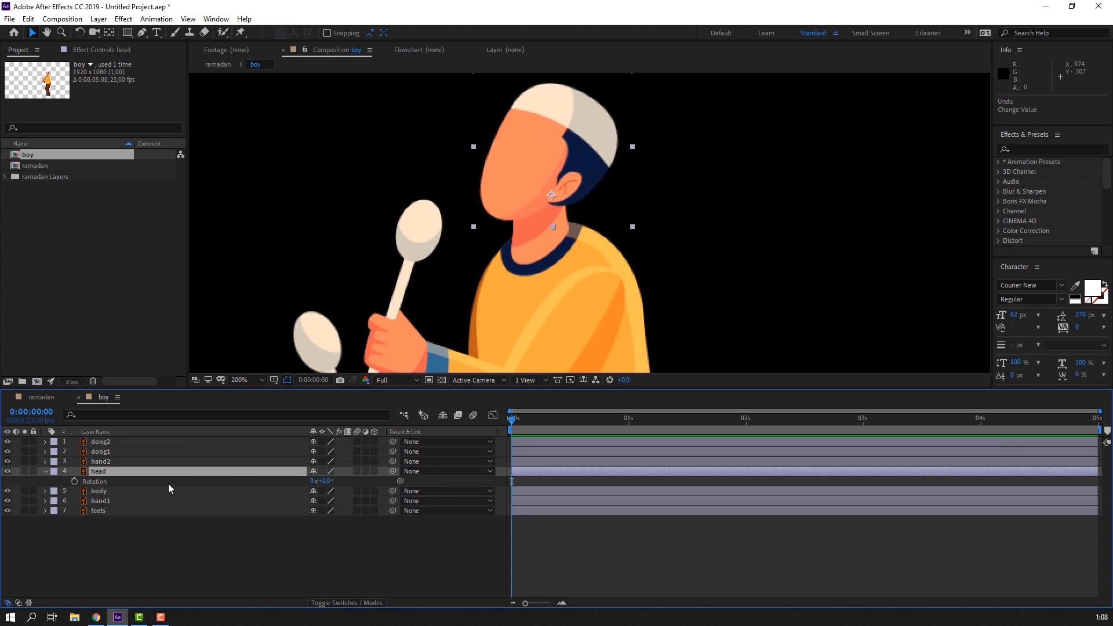
pyautogui.click(45, 471)
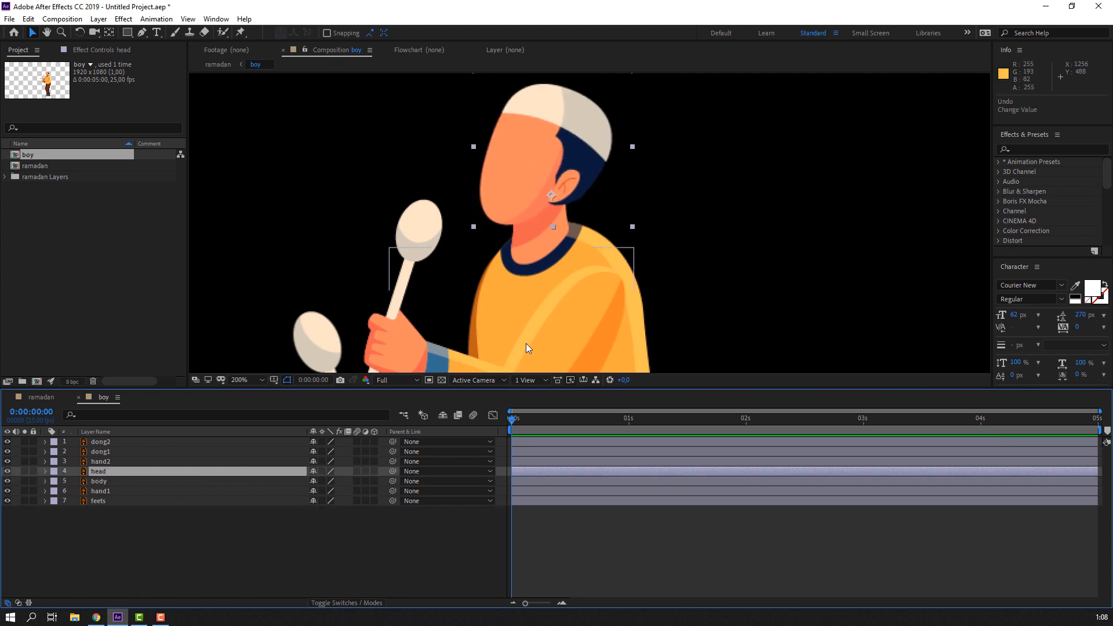
# Step: Isolate the hand2 layer and move its anchor point to the shoulder end of the sleeve
pyautogui.moveTo(523, 338); pyautogui.dragTo(502, 248)
pyautogui.click(492, 330)
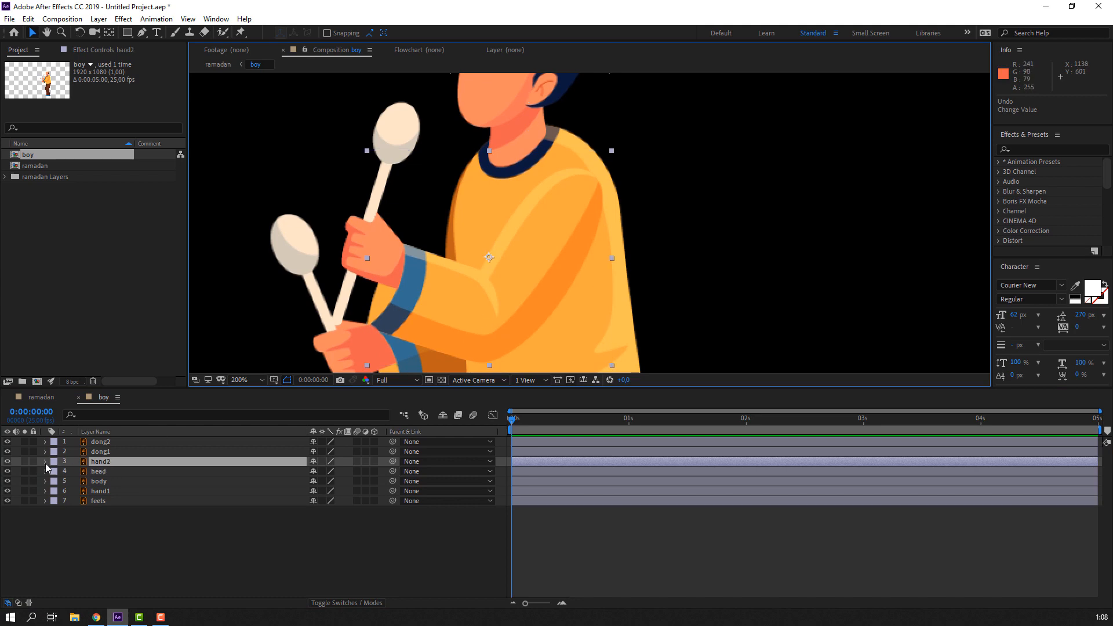
pyautogui.click(24, 461)
pyautogui.click(109, 34)
pyautogui.moveTo(489, 258); pyautogui.dragTo(579, 189)
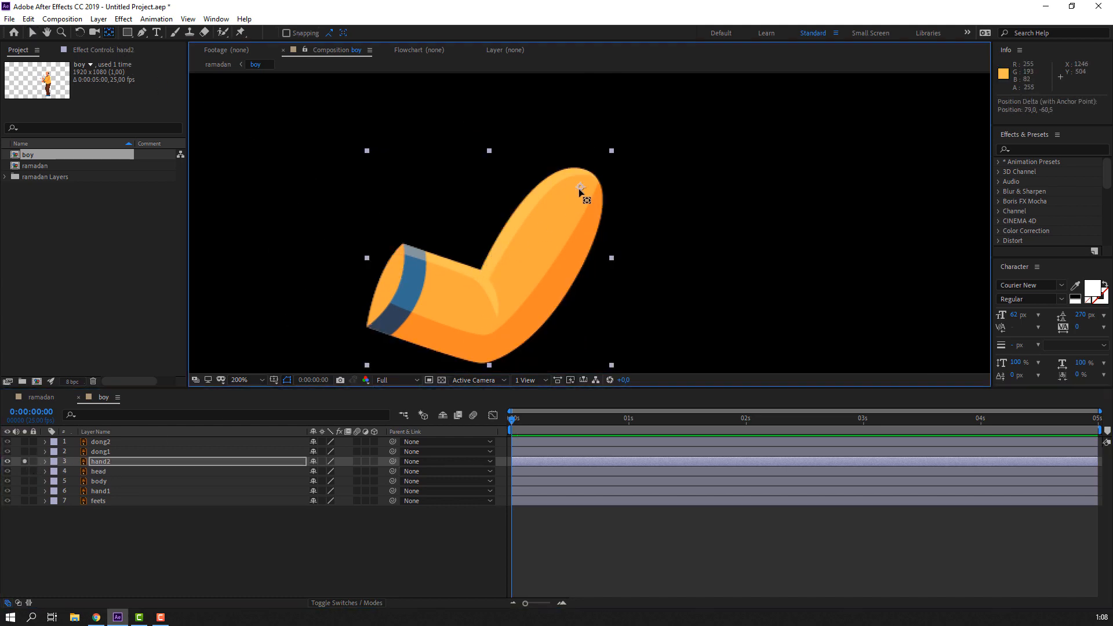
pyautogui.click(33, 33)
# Step: Test the hand2 layer's rotation around the shoulder, undo the changes, and turn off its solo view
pyautogui.click(94, 463)
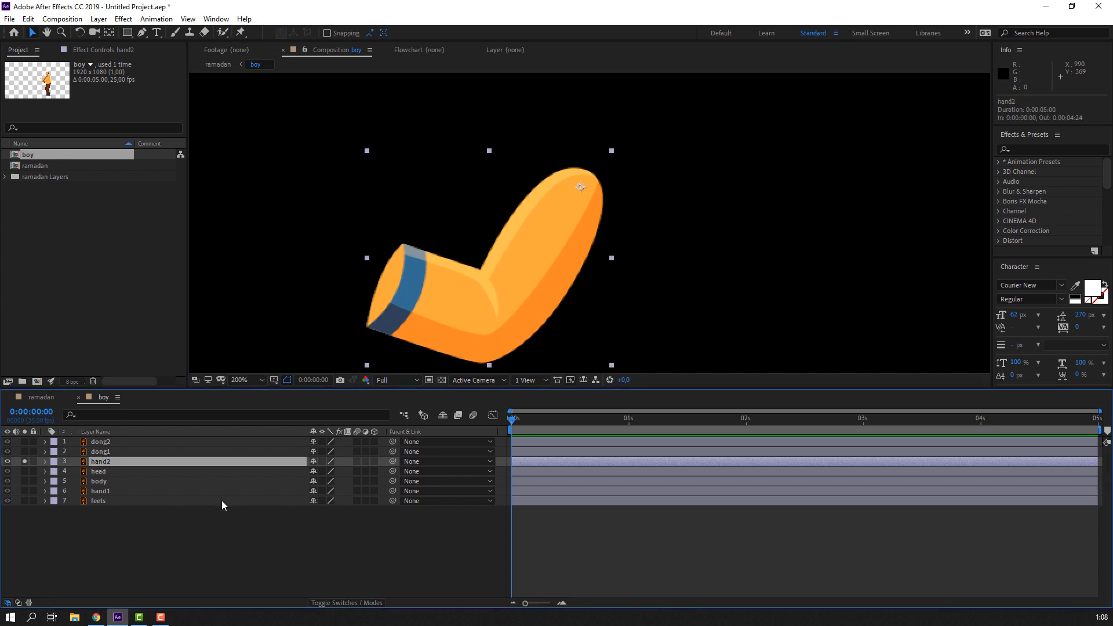
pyautogui.press('r')
pyautogui.moveTo(321, 471); pyautogui.dragTo(120, 477)
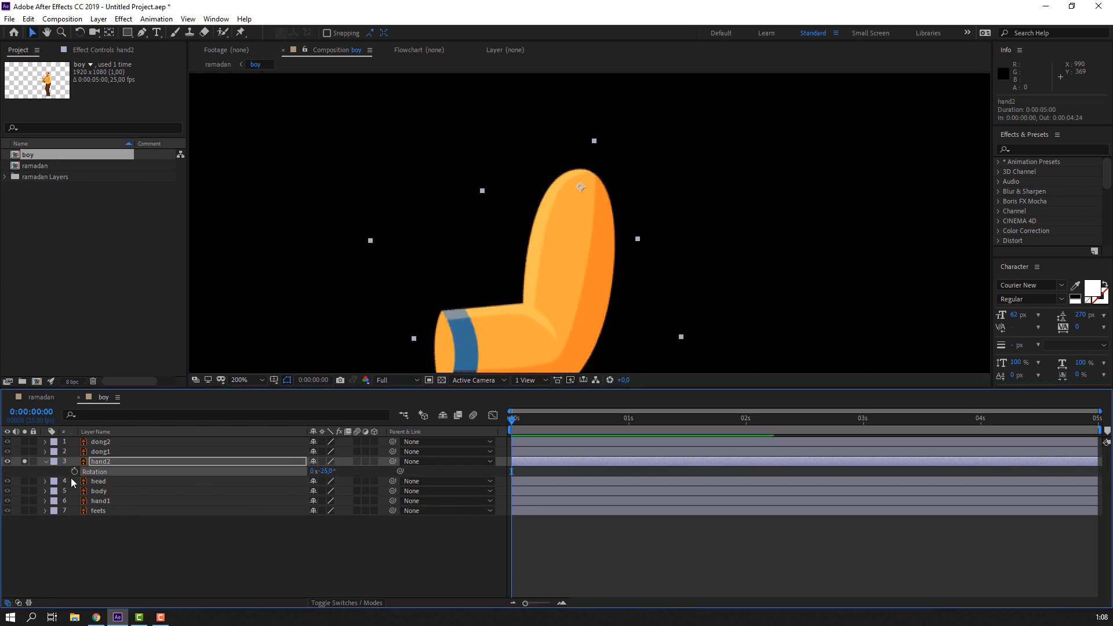
pyautogui.hotkey('ctrl', 'z')
pyautogui.click(25, 461)
pyautogui.moveTo(327, 471); pyautogui.dragTo(322, 472)
pyautogui.hotkey('ctrl', 'z')
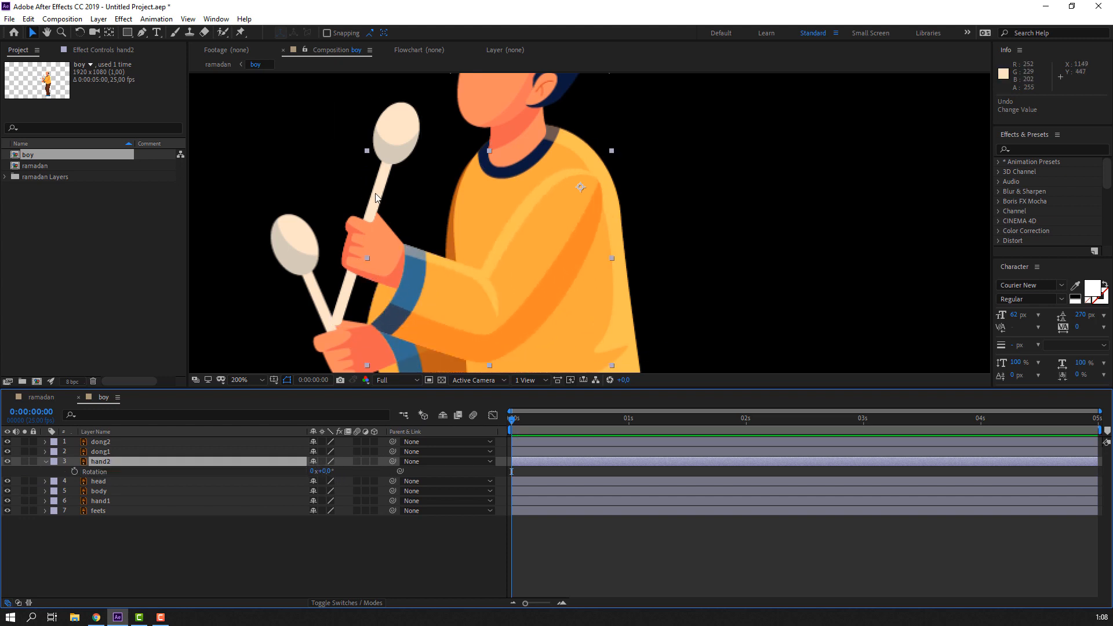
# Step: Try moving the upper drumstick, undo the move, and collapse the hand2 layer's properties
pyautogui.moveTo(376, 197); pyautogui.dragTo(361, 195)
pyautogui.hotkey('ctrl', 'z')
pyautogui.click(93, 483)
pyautogui.click(95, 532)
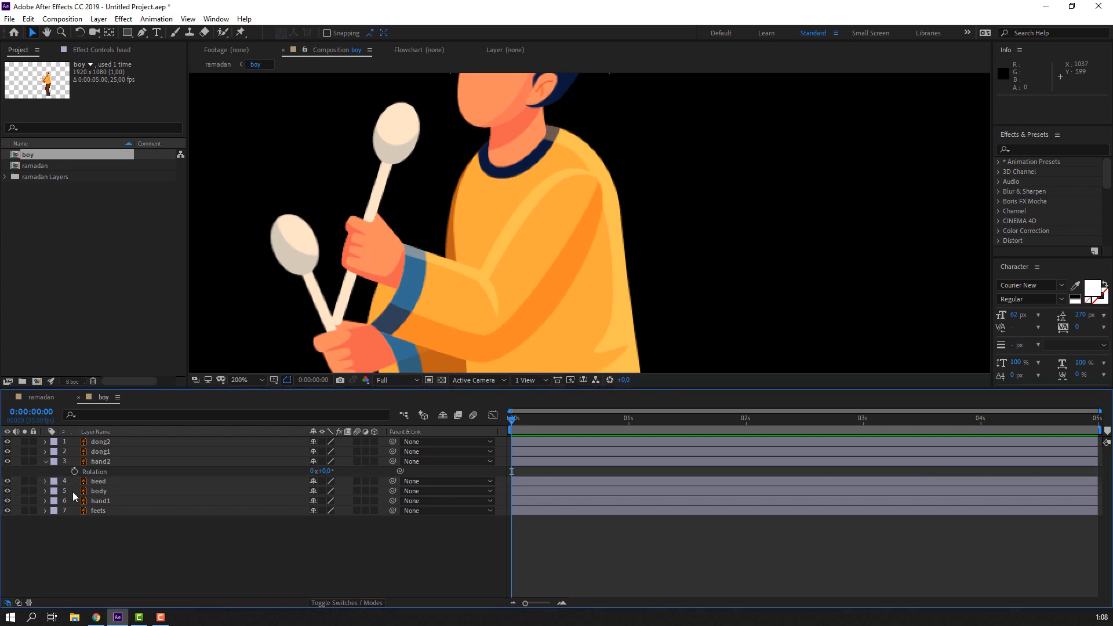
pyautogui.click(48, 463)
# Step: Parent the dong2 drumstick layer to the hand2 layer
pyautogui.click(94, 453)
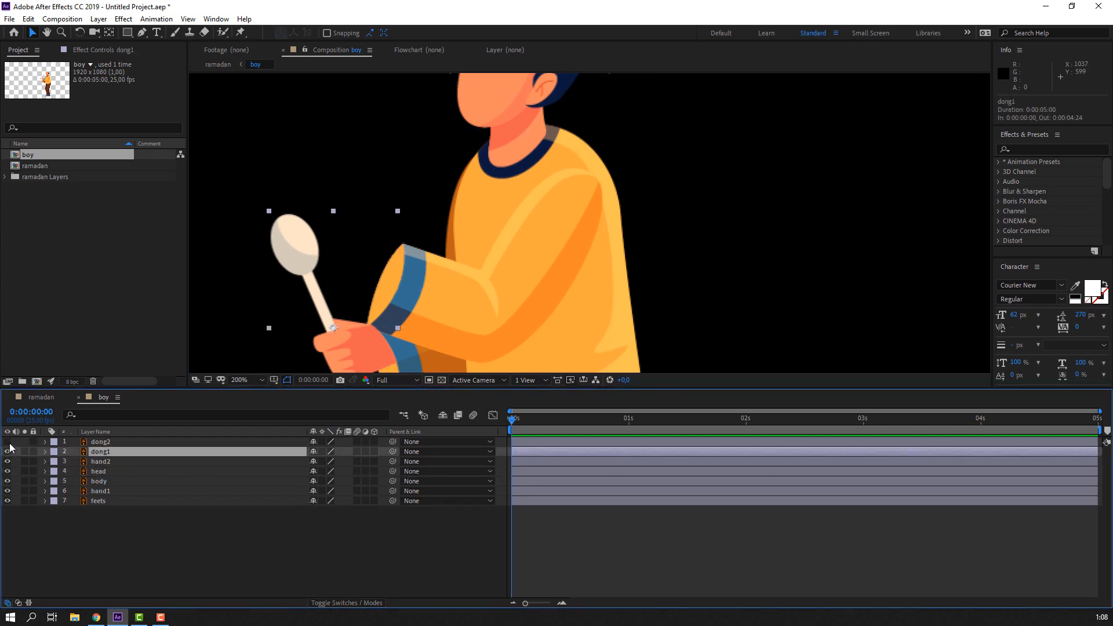
pyautogui.moveTo(97, 445)
pyautogui.mouseDown()
pyautogui.moveTo(103, 463)
pyautogui.moveTo(109, 439)
pyautogui.mouseUp()
pyautogui.moveTo(393, 443); pyautogui.dragTo(106, 461)
# Step: Test that the drumstick follows the hand2 layer's rotation, and undo the change
pyautogui.click(106, 461)
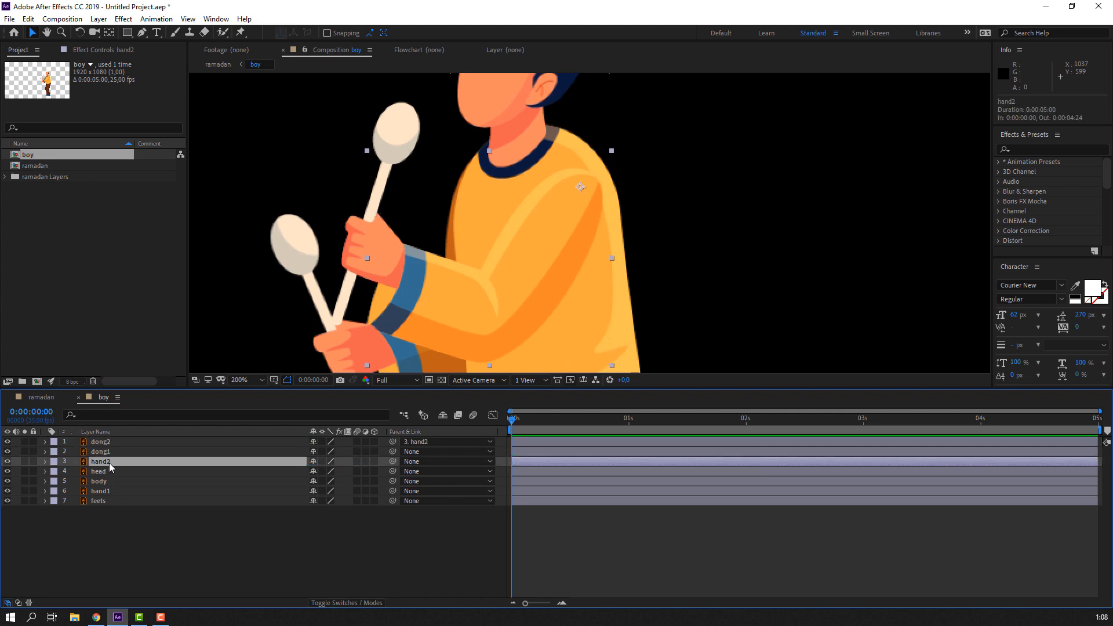
pyautogui.press('r')
pyautogui.moveTo(320, 470); pyautogui.dragTo(324, 471)
pyautogui.hotkey('ctrl', 'z')
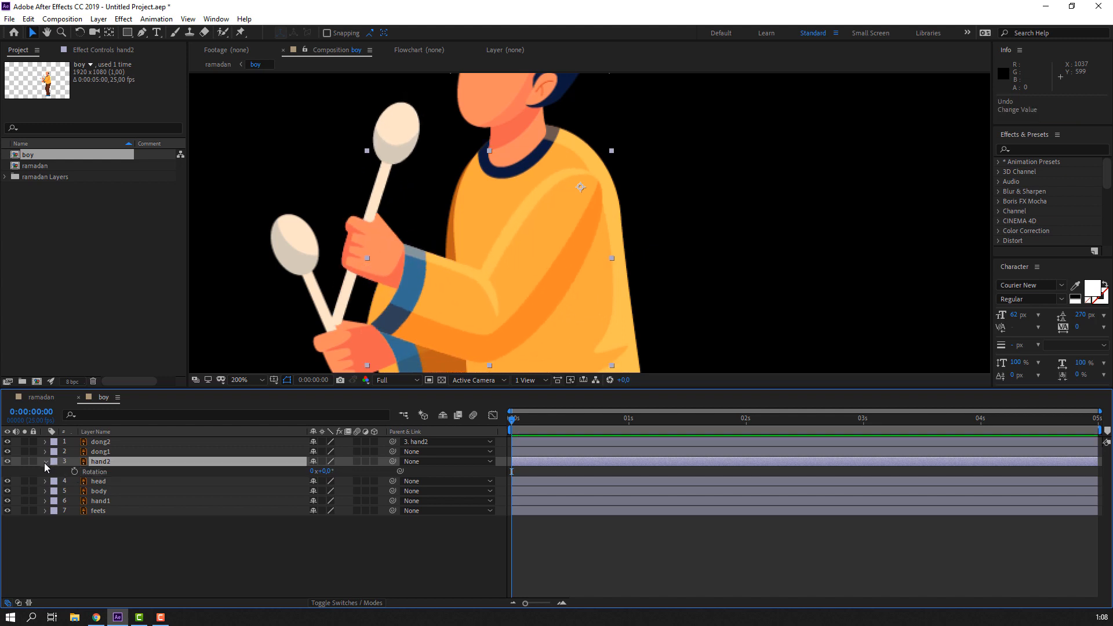
pyautogui.click(45, 462)
# Step: Rename the hand2 layer as 1 and the dong2 layer as 11
pyautogui.click(98, 462)
pyautogui.press('Return')
pyautogui.write('1')
pyautogui.press('Return')
pyautogui.click(116, 443)
pyautogui.press('Return')
pyautogui.write('11')
pyautogui.press('Return')
# Step: Rename the hand1 layer as 2 and the dong1 layer as 22
pyautogui.click(116, 491)
pyautogui.press('Return')
pyautogui.write('2')
pyautogui.press('Return')
pyautogui.click(130, 454)
pyautogui.press('Return')
pyautogui.write('22')
pyautogui.press('Return')
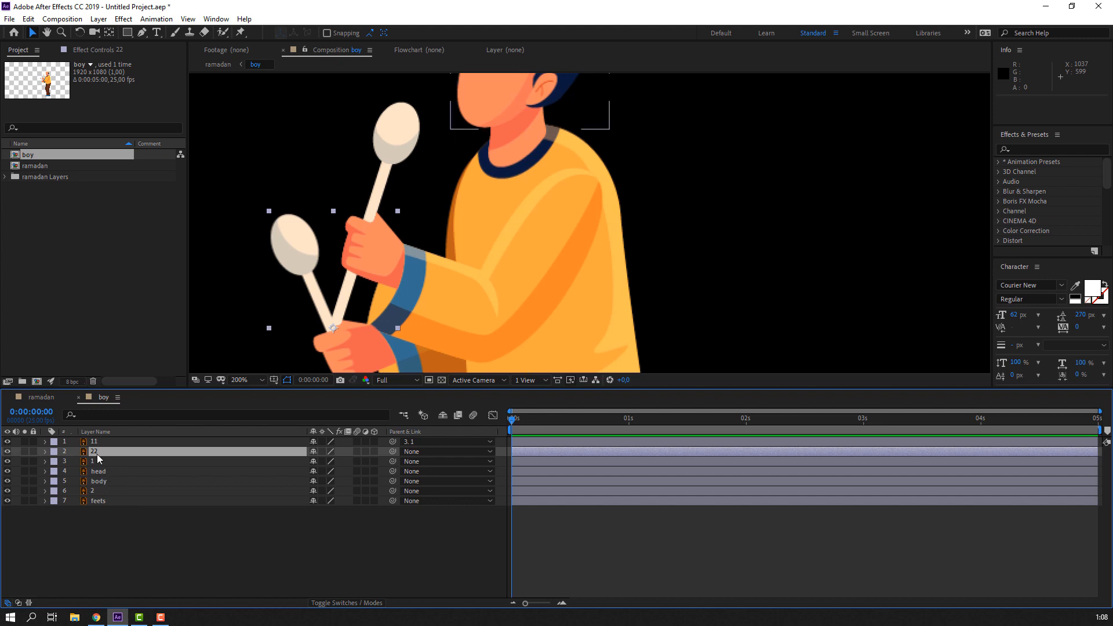
# Step: Move layer 22 below the body layer, directly above layer 2, and parent it to layer 2
pyautogui.moveTo(95, 450); pyautogui.dragTo(113, 491)
pyautogui.click(127, 554)
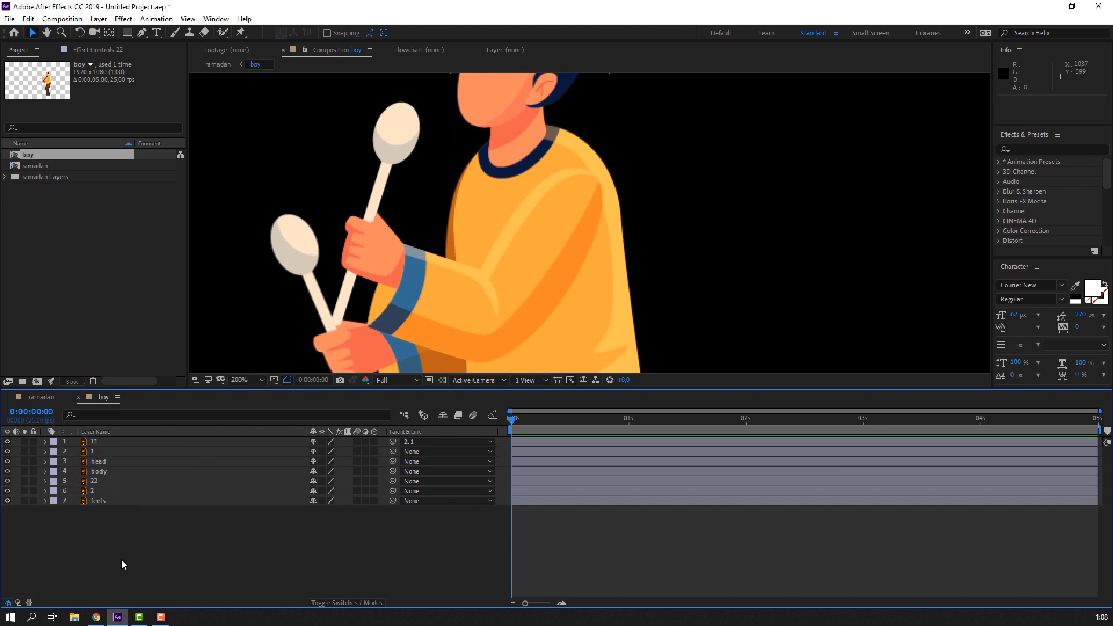
pyautogui.click(109, 481)
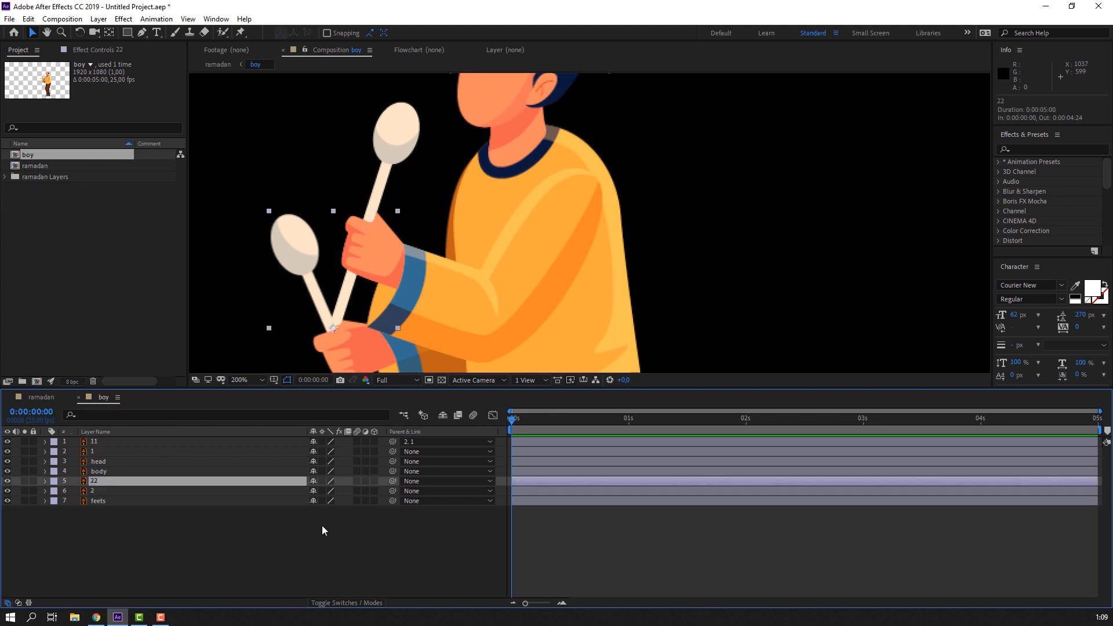
pyautogui.moveTo(388, 481); pyautogui.dragTo(119, 492)
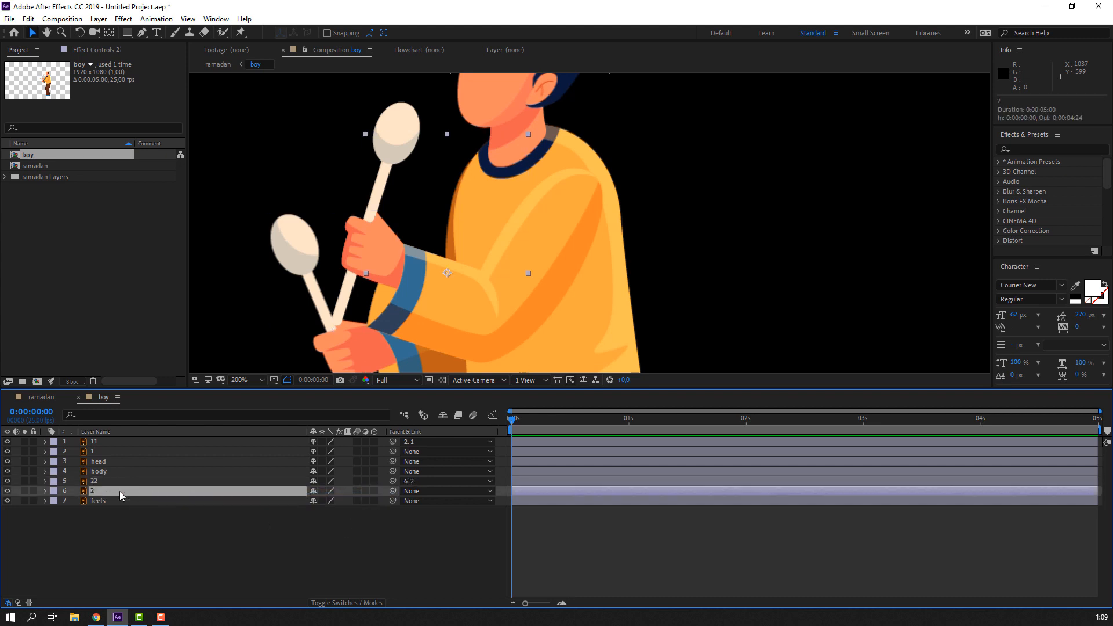
# Step: Isolate layer 2, move its anchor point to the shoulder end of the arm, and show all layers again
pyautogui.click(21, 491)
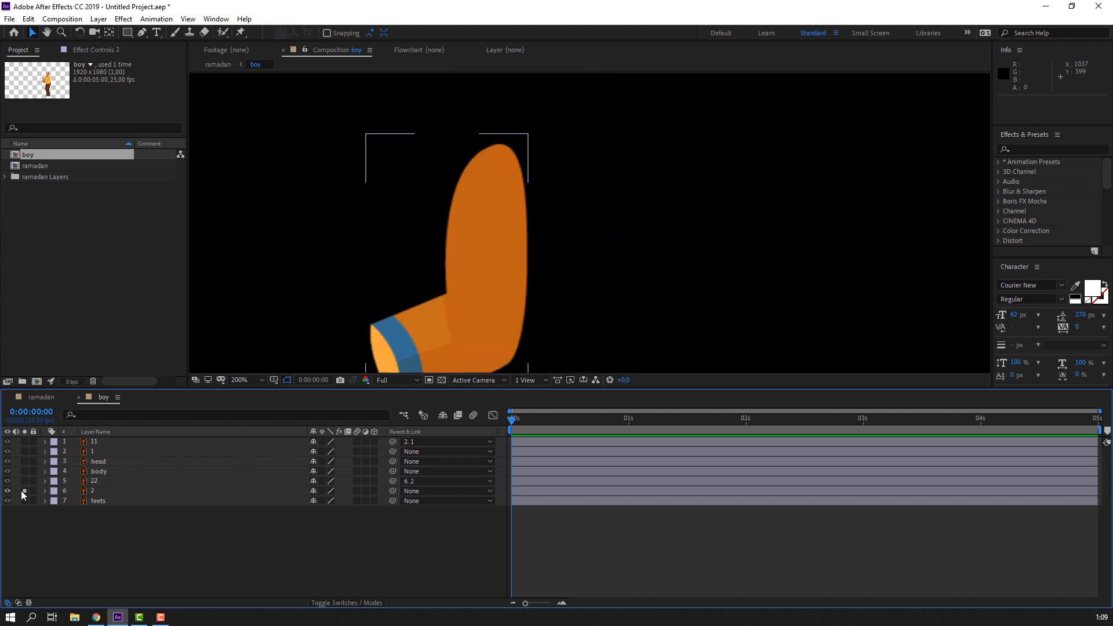
pyautogui.click(108, 492)
pyautogui.click(110, 37)
pyautogui.moveTo(447, 273); pyautogui.dragTo(496, 166)
pyautogui.click(33, 32)
pyautogui.click(25, 491)
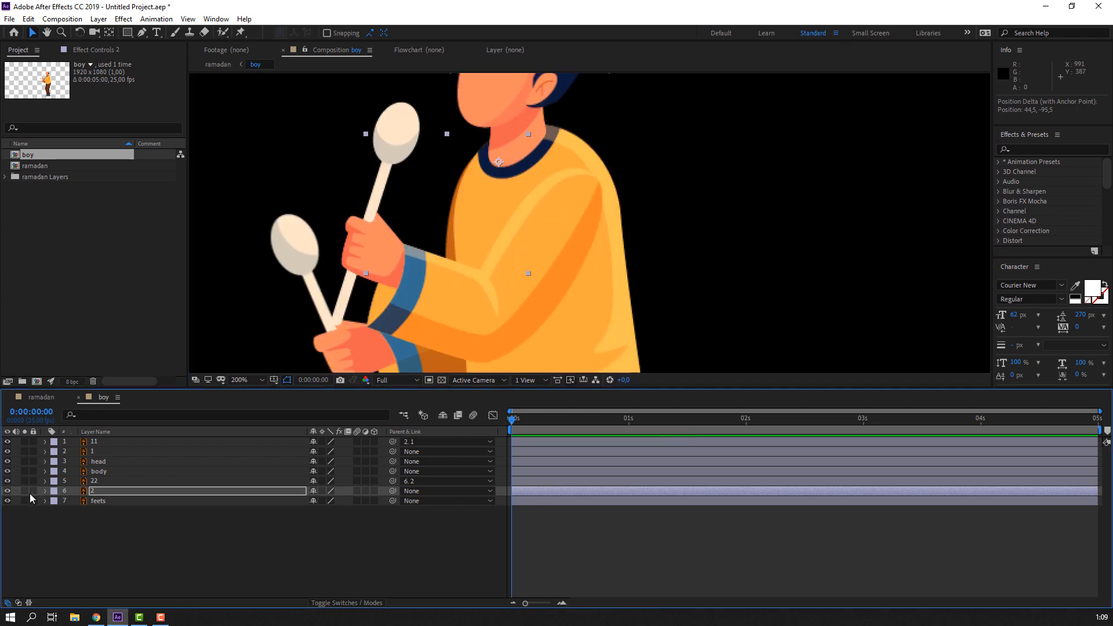
# Step: Test layer 2's rotation around the shoulder with its drumstick attached, and undo the change
pyautogui.click(105, 492)
pyautogui.press('r')
pyautogui.moveTo(330, 501); pyautogui.dragTo(300, 508)
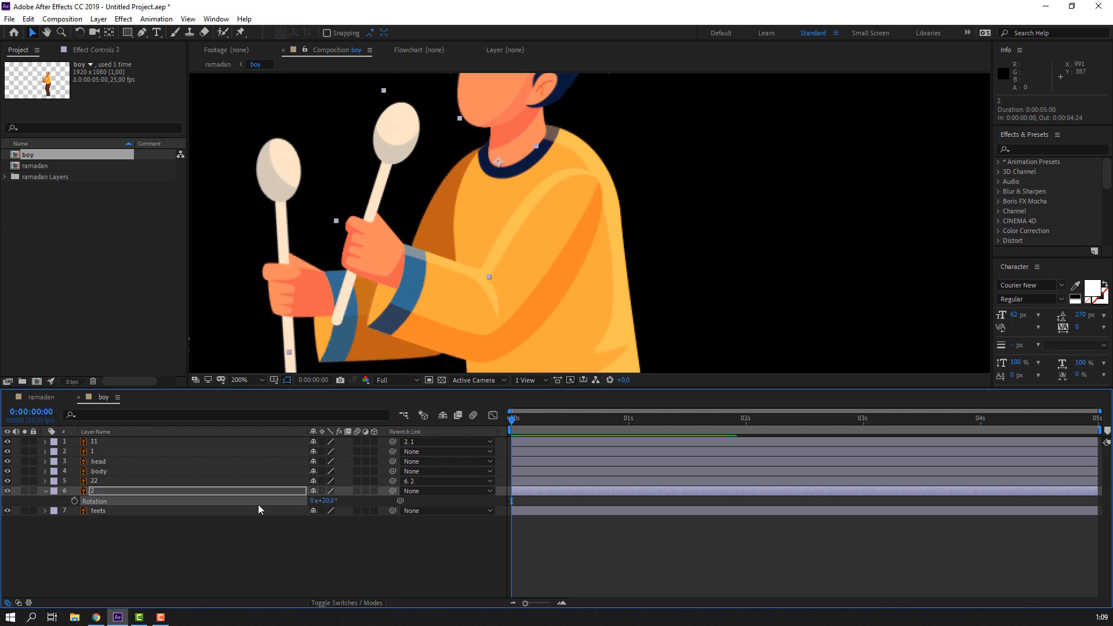
pyautogui.hotkey('ctrl', 'z')
# Step: Parent arm layers 1 and 2 and the head layer to the body layer
pyautogui.click(243, 380)
pyautogui.click(252, 406)
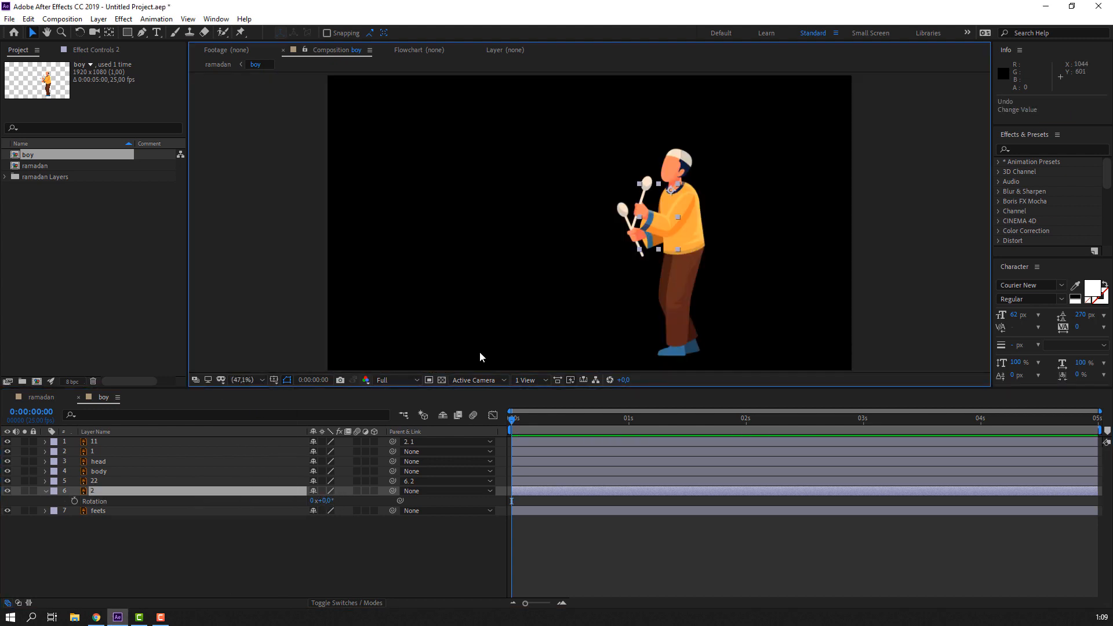
pyautogui.scroll(3, 706, 272)
pyautogui.click(87, 521)
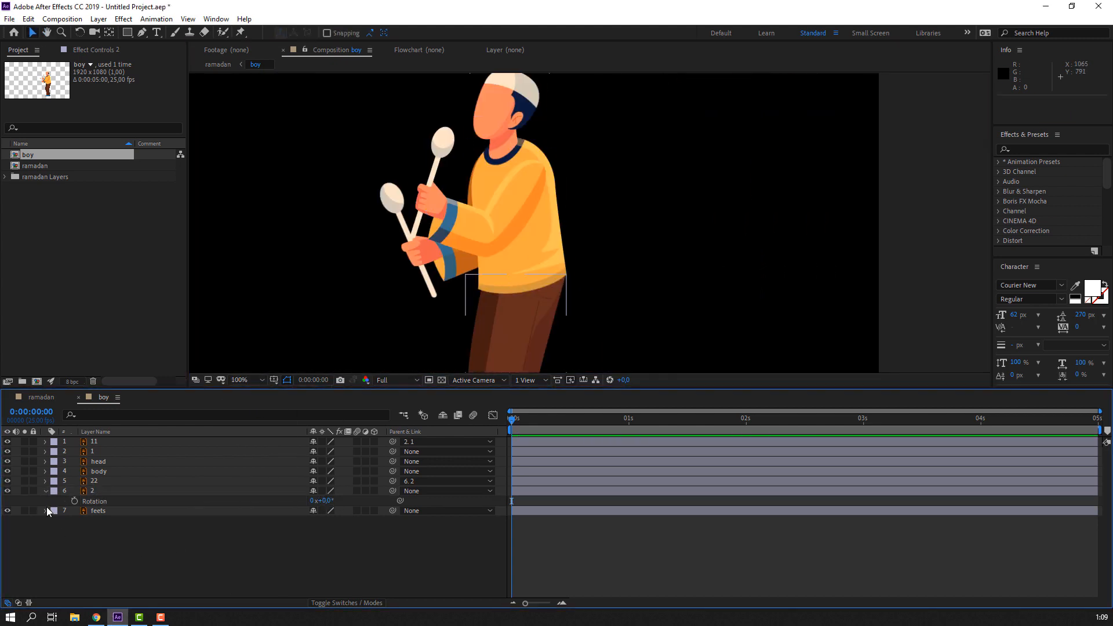
pyautogui.click(45, 491)
pyautogui.click(174, 490)
pyautogui.keyDown('ctrl'); pyautogui.click(174, 451); pyautogui.keyUp('ctrl')
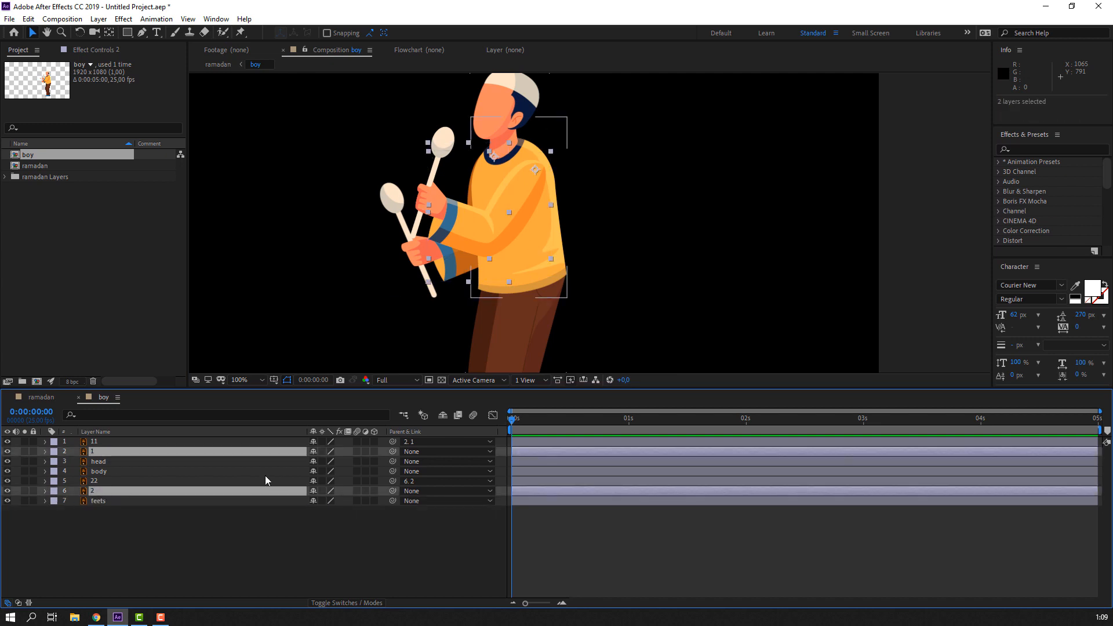
pyautogui.moveTo(393, 451); pyautogui.dragTo(93, 469)
pyautogui.click(385, 462)
# Step: Isolate the body layer, move its anchor point down to the waist, and show all layers again
pyautogui.click(110, 473)
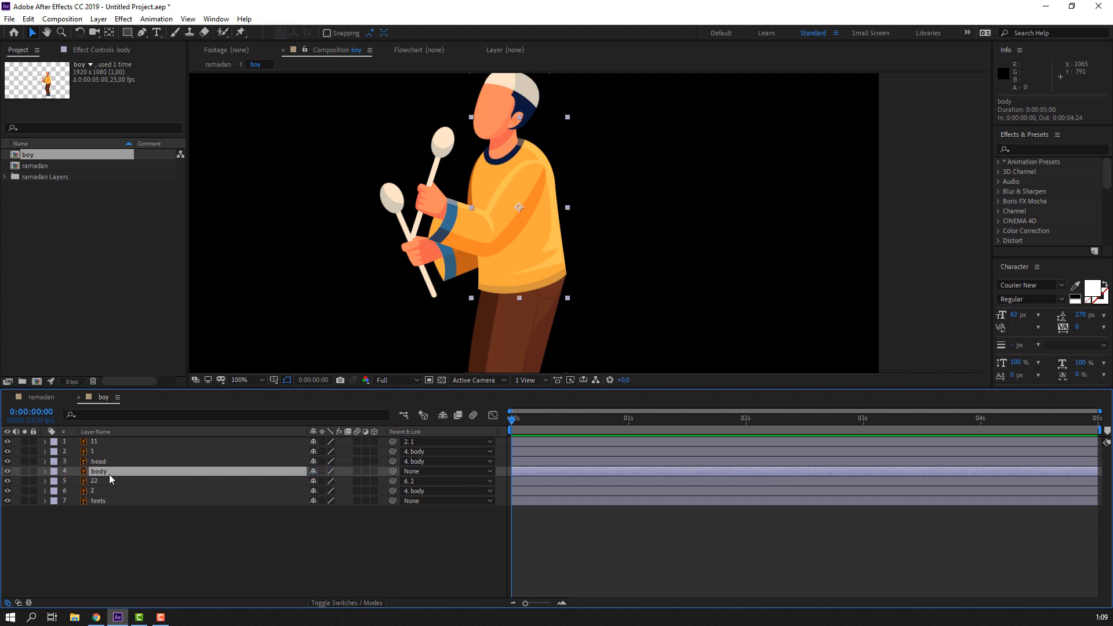
pyautogui.click(24, 471)
pyautogui.press('y')
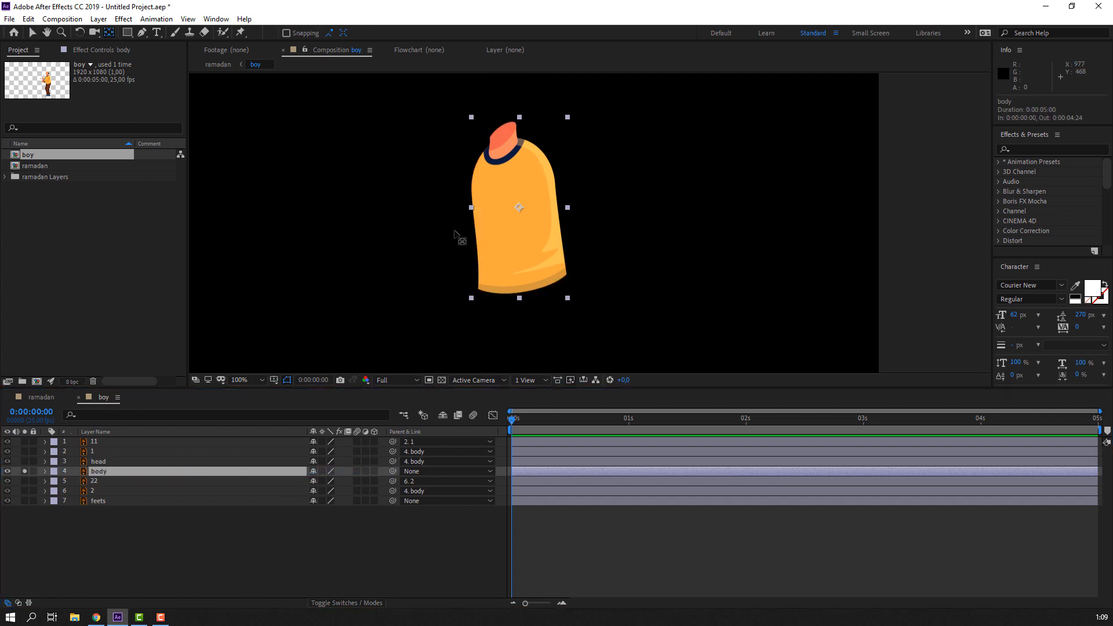
pyautogui.moveTo(519, 208); pyautogui.dragTo(523, 279)
pyautogui.click(32, 31)
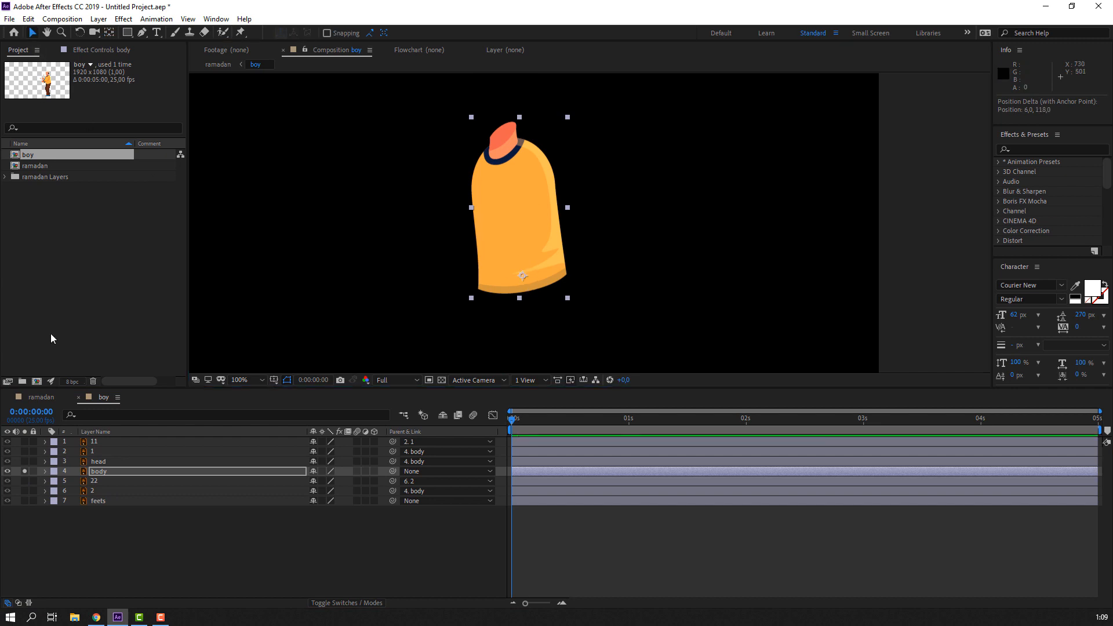
pyautogui.click(25, 471)
# Step: Test the body layer's rotation around the waist, and undo the change
pyautogui.press('r')
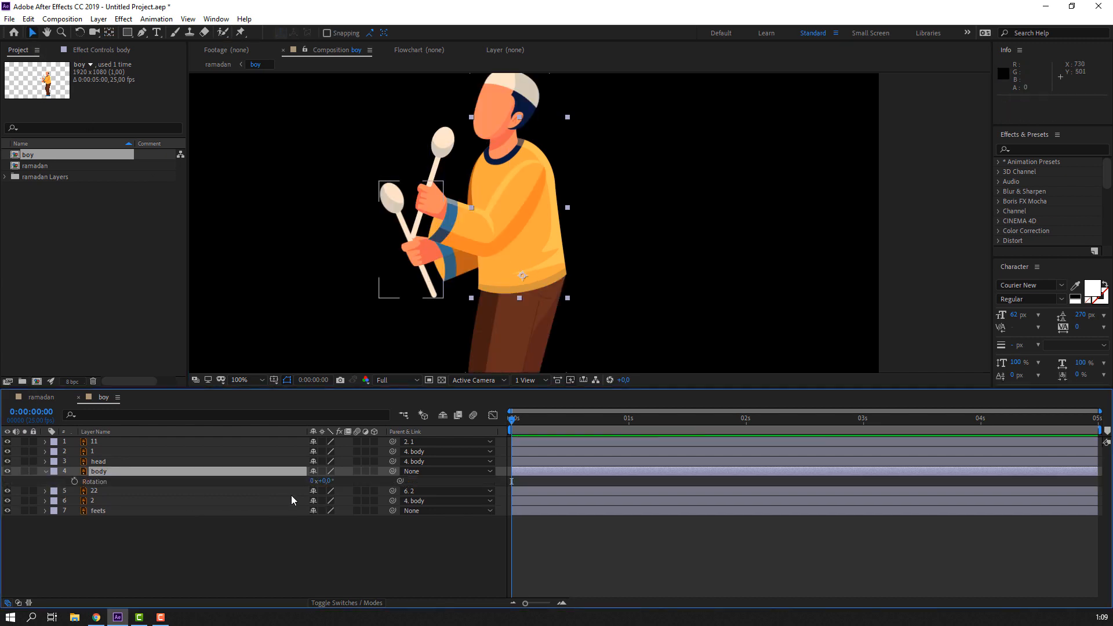
pyautogui.moveTo(324, 482); pyautogui.dragTo(322, 482)
pyautogui.hotkey('ctrl', 'z')
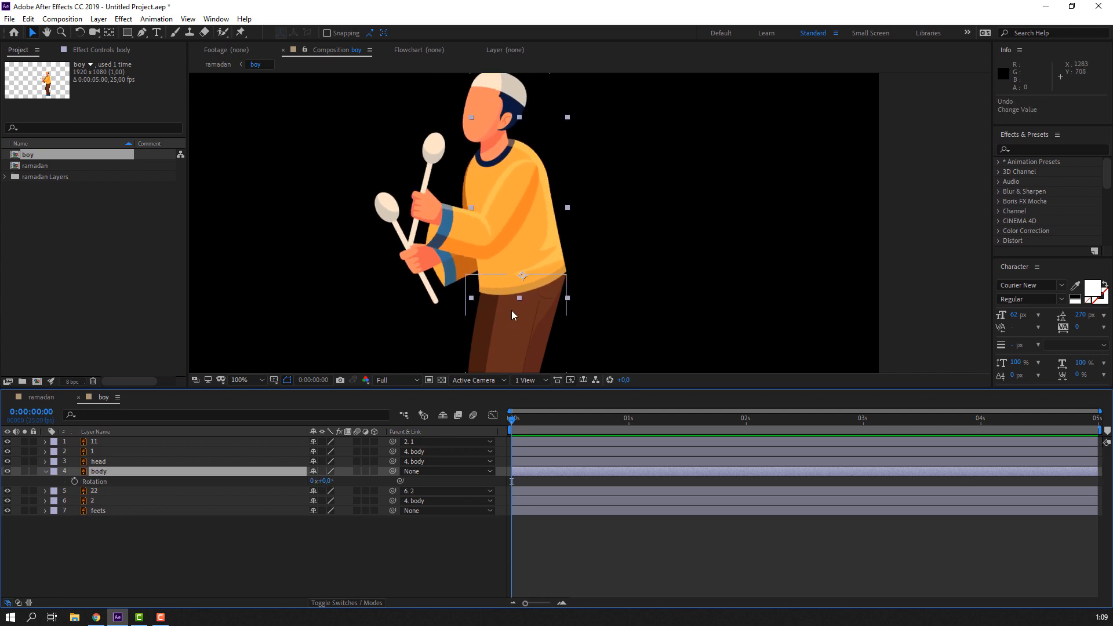
# Step: Nudge the body layer slightly down over the trousers, test its rotation again, and undo that rotation
pyautogui.click(520, 277)
pyautogui.moveTo(520, 277); pyautogui.dragTo(522, 280)
pyautogui.moveTo(322, 482); pyautogui.dragTo(318, 482)
pyautogui.hotkey('ctrl', 'z')
# Step: Open the project's save dialog, cancel it, and collapse the body layer's rotation property
pyautogui.hotkey('ctrl', 's')
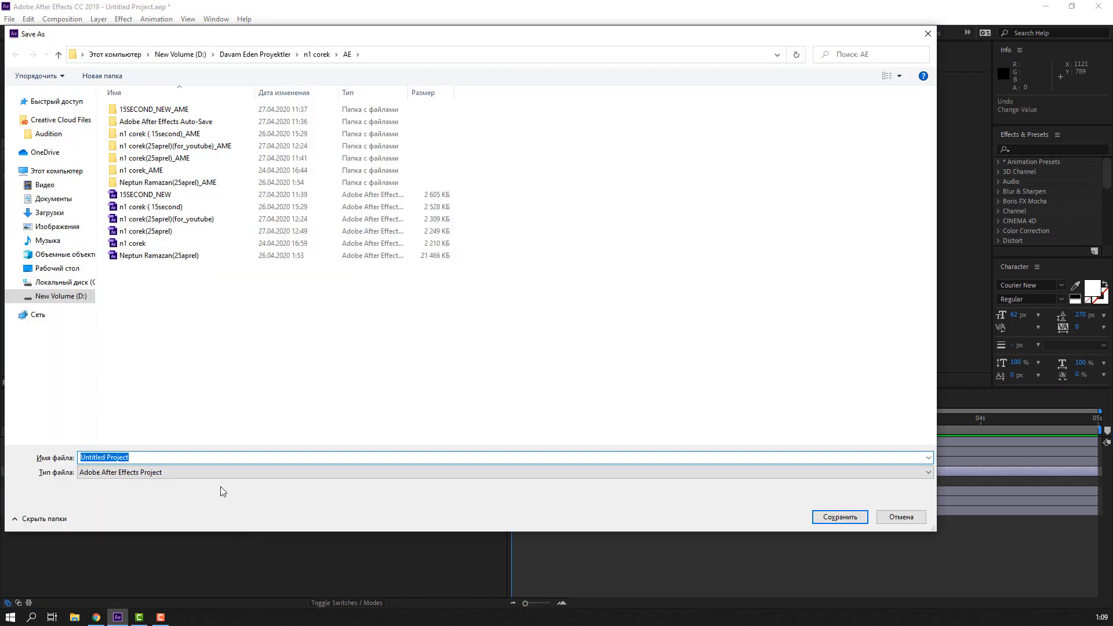
pyautogui.press('Escape')
pyautogui.click(237, 525)
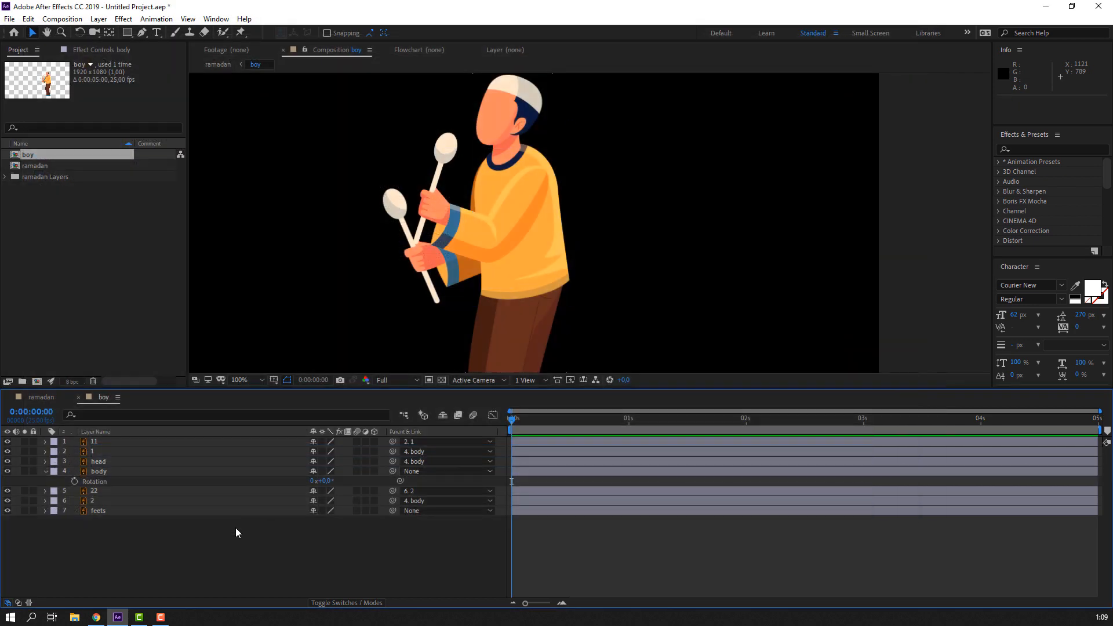
pyautogui.click(46, 471)
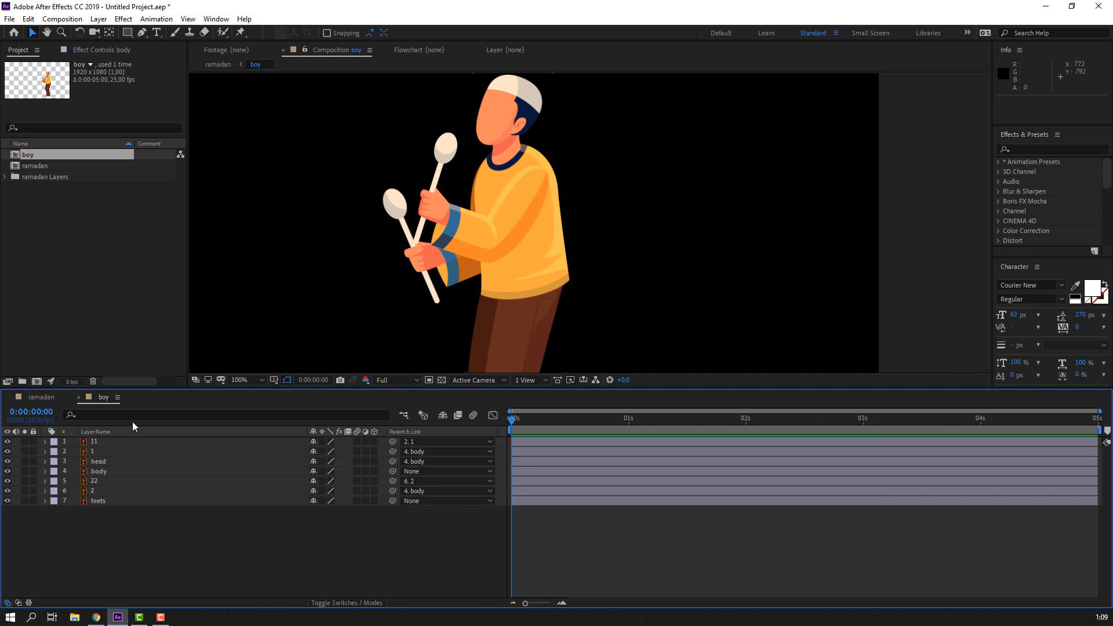
# Step: Copy the BG layer from the ramadan composition into the boy composition, place it beneath all other layers, and lock it
pyautogui.click(47, 399)
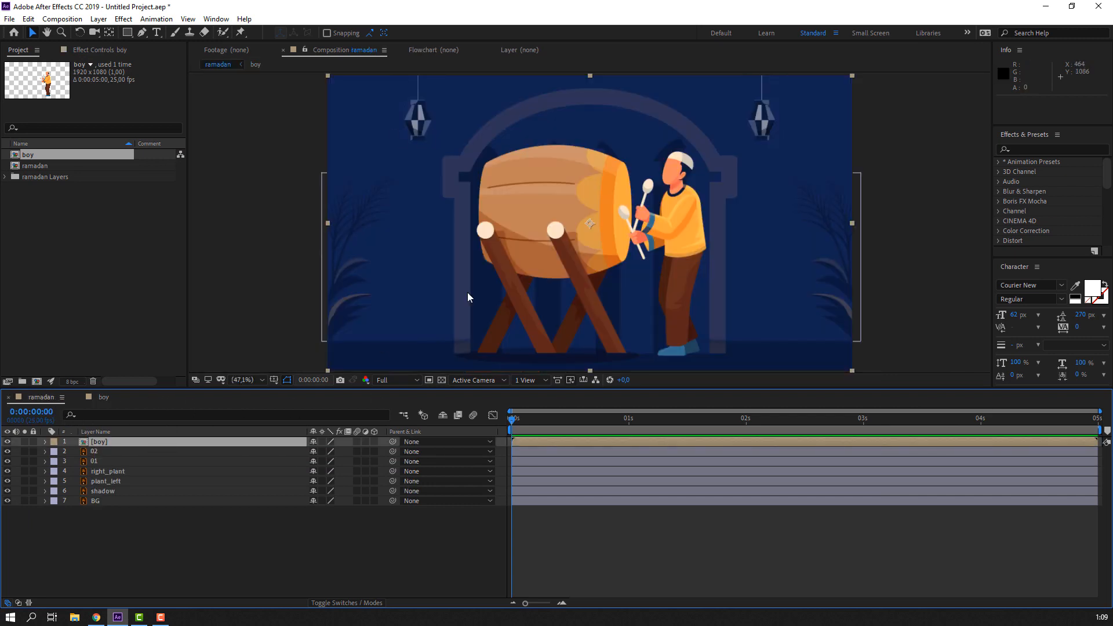
pyautogui.click(153, 509)
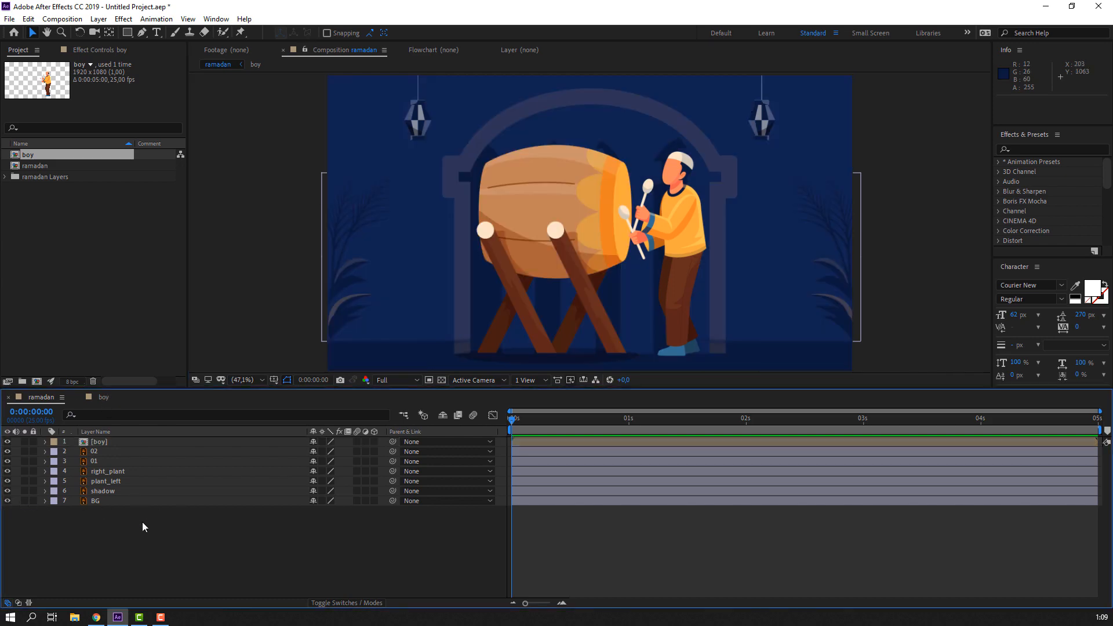
pyautogui.click(101, 500)
pyautogui.hotkey('ctrl', 'c')
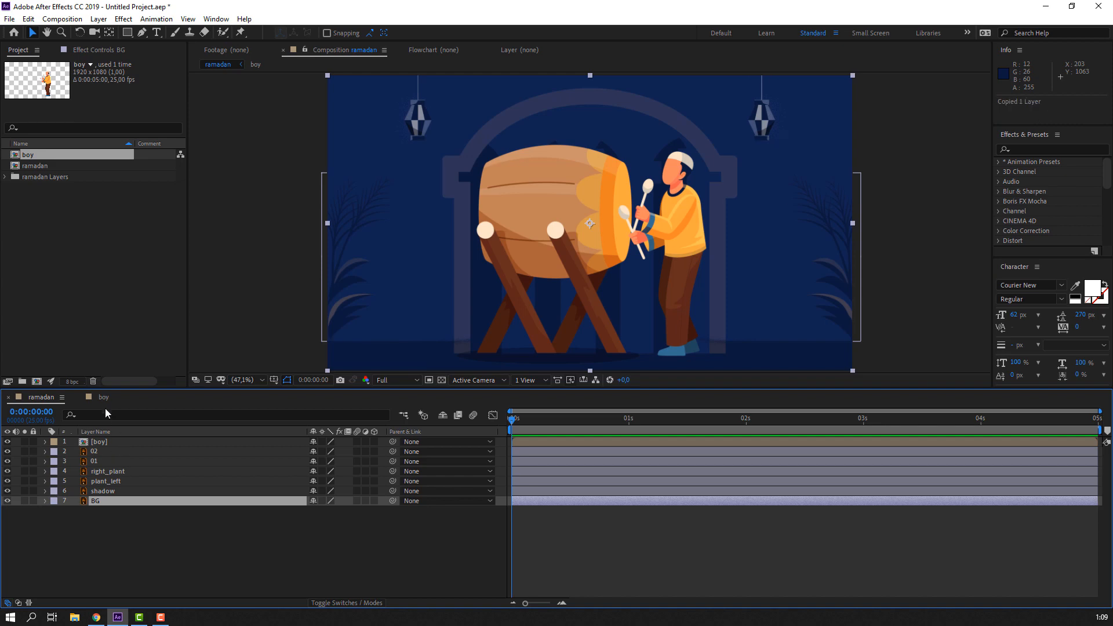
pyautogui.click(103, 397)
pyautogui.hotkey('ctrl', 'v')
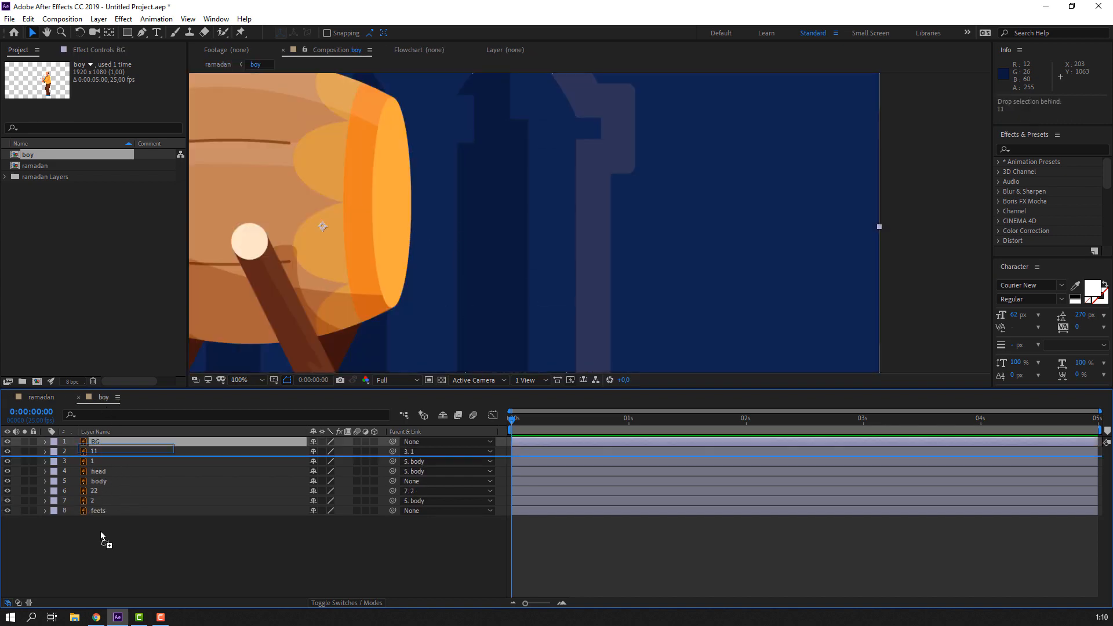
pyautogui.hotkey('ctrl', 'shift', '[')
pyautogui.scroll(-4, 500, 288)
pyautogui.scroll(4, 445, 311)
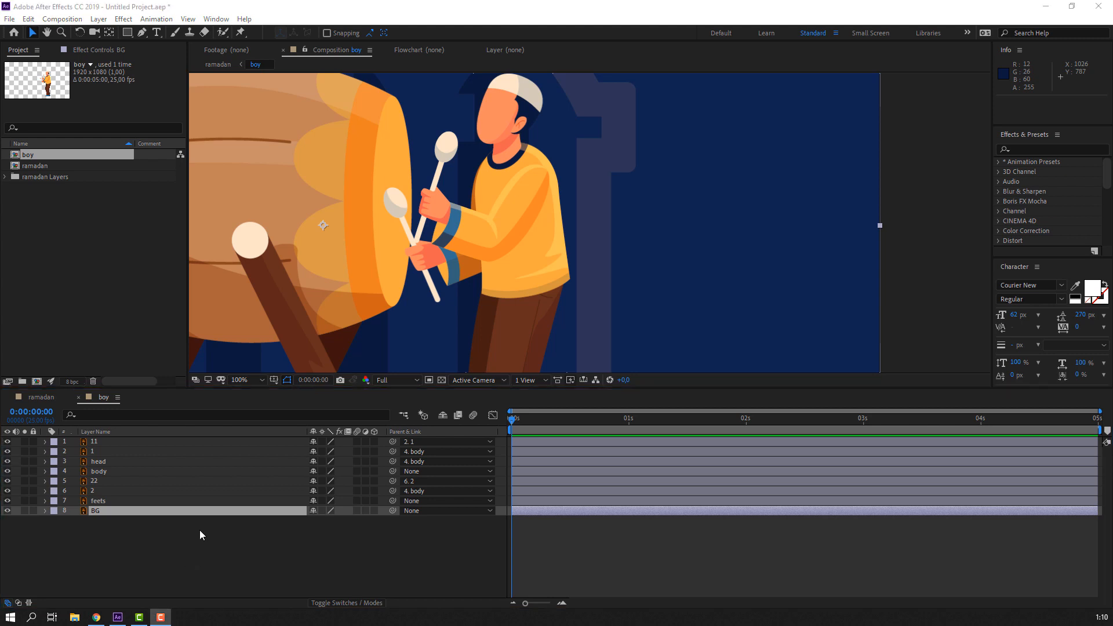
pyautogui.click(175, 540)
pyautogui.click(33, 513)
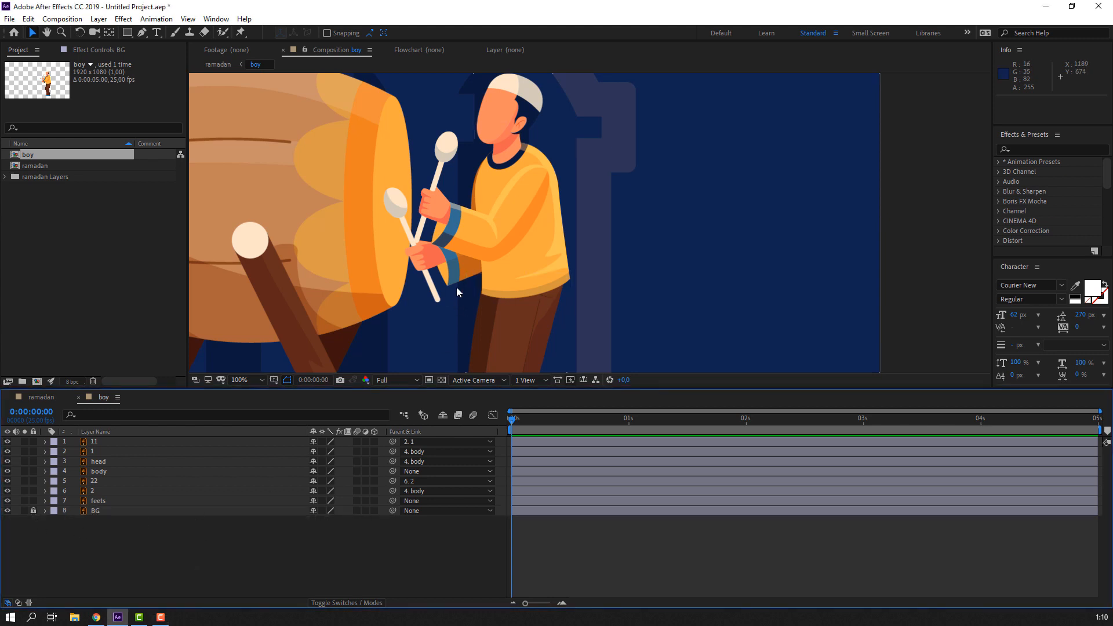
# Step: Parent the feets layer to the body layer
pyautogui.click(514, 229)
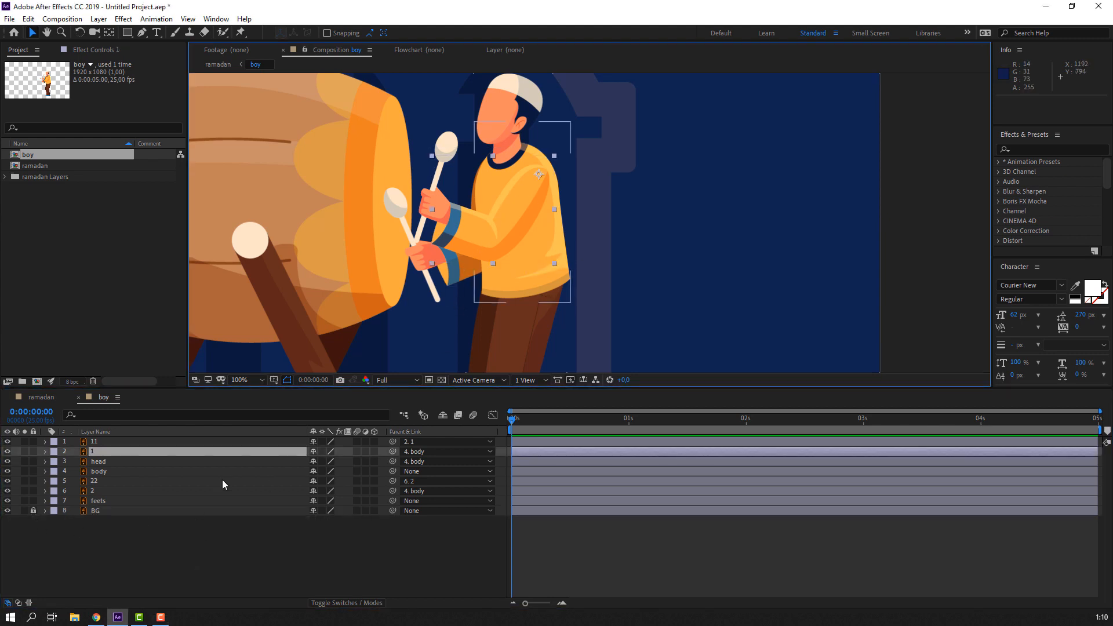
pyautogui.click(117, 502)
pyautogui.moveTo(342, 504); pyautogui.dragTo(105, 471)
# Step: Nudge the whole character slightly away from the drum by moving the body layer
pyautogui.click(113, 473)
pyautogui.scroll(-1, 571, 270)
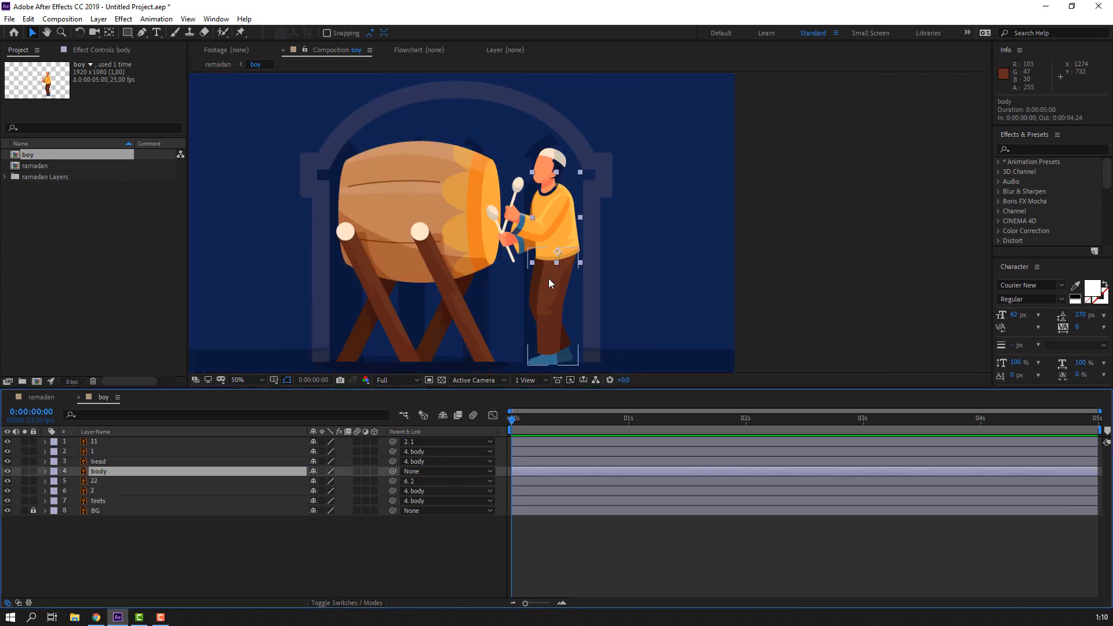
pyautogui.moveTo(575, 236); pyautogui.dragTo(578, 239)
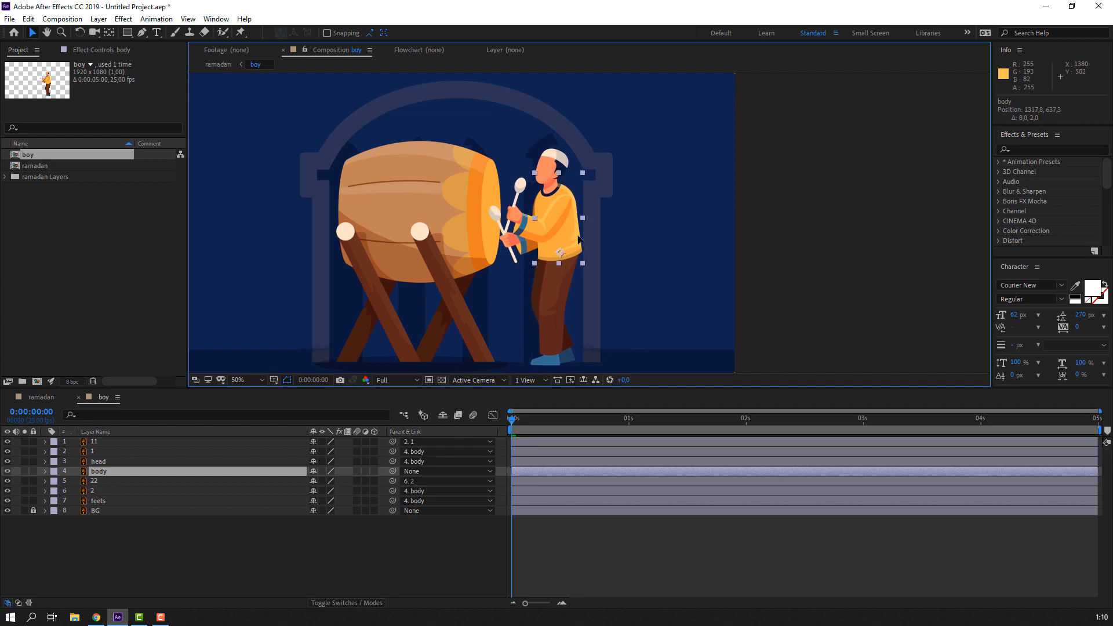
pyautogui.press('.')
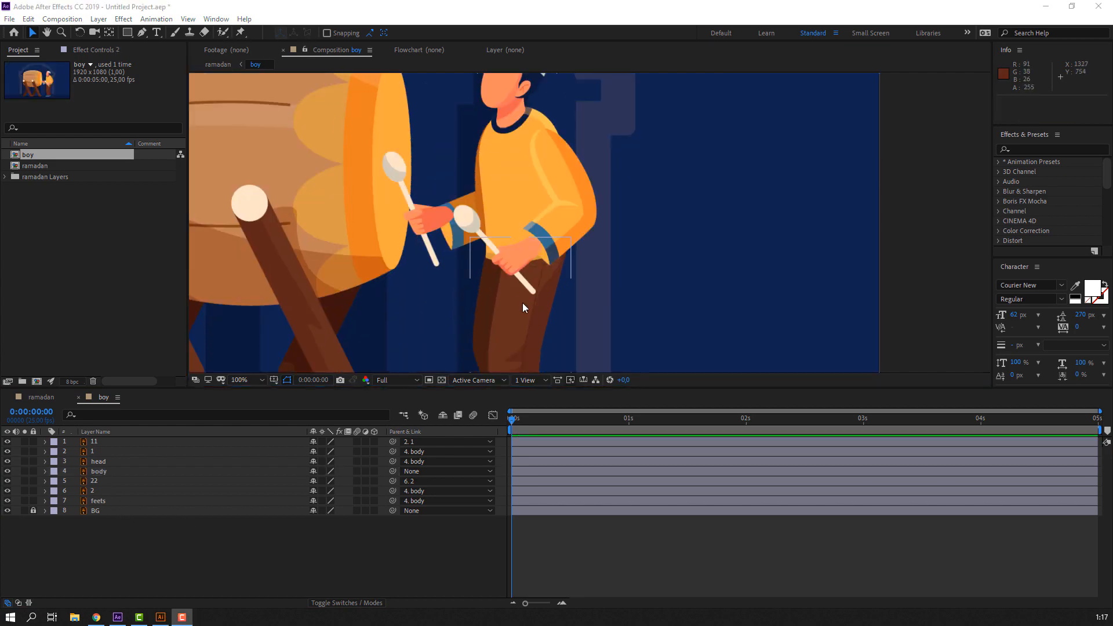
# Step: Isolate arm layer 1 to check its anchor point, and show all layers again
pyautogui.click(105, 442)
pyautogui.click(112, 451)
pyautogui.click(24, 451)
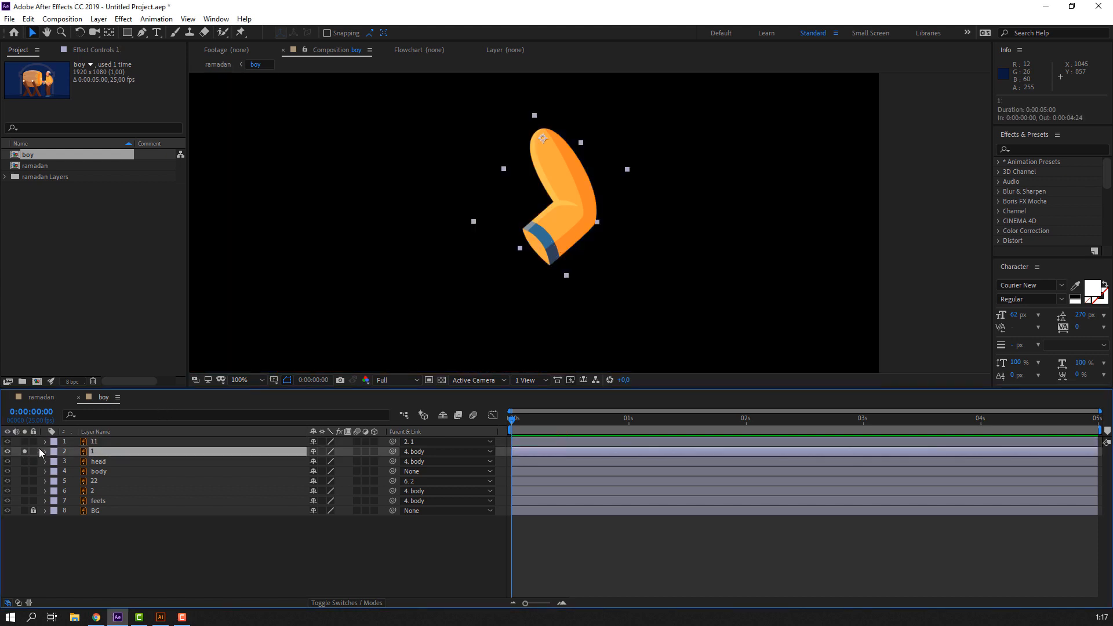
pyautogui.scroll(2, 504, 280)
pyautogui.click(25, 451)
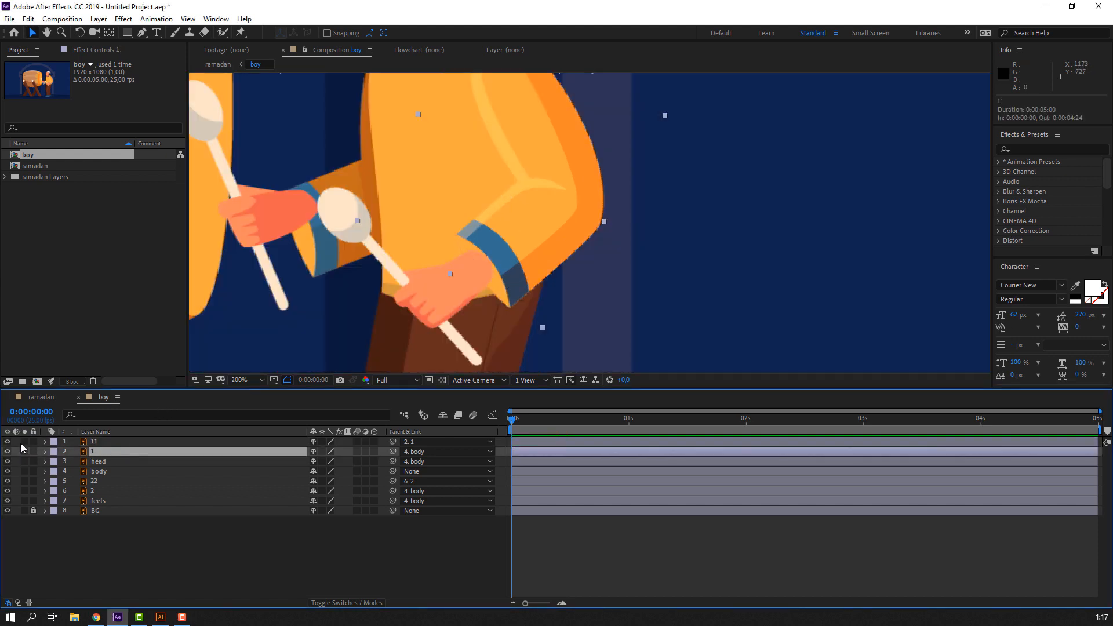
# Step: Isolate layer 11, move its anchor point to the sleeve end of the forearm, and show all layers again
pyautogui.click(27, 441)
pyautogui.click(24, 442)
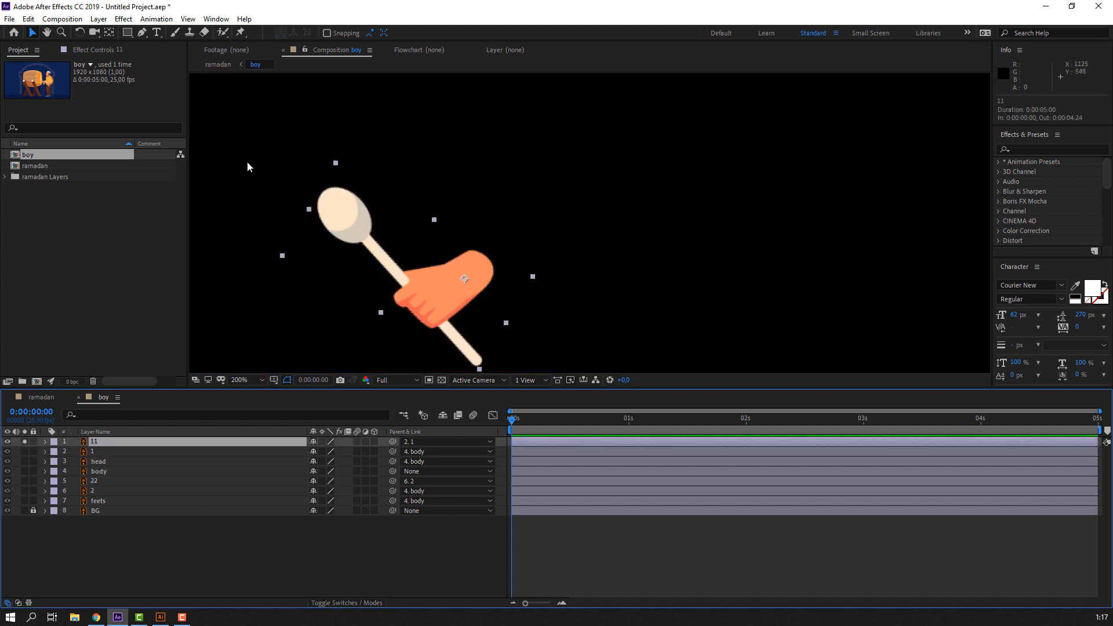
pyautogui.click(109, 33)
pyautogui.moveTo(464, 278)
pyautogui.mouseDown()
pyautogui.moveTo(487, 278)
pyautogui.moveTo(476, 267)
pyautogui.mouseUp()
pyautogui.click(32, 32)
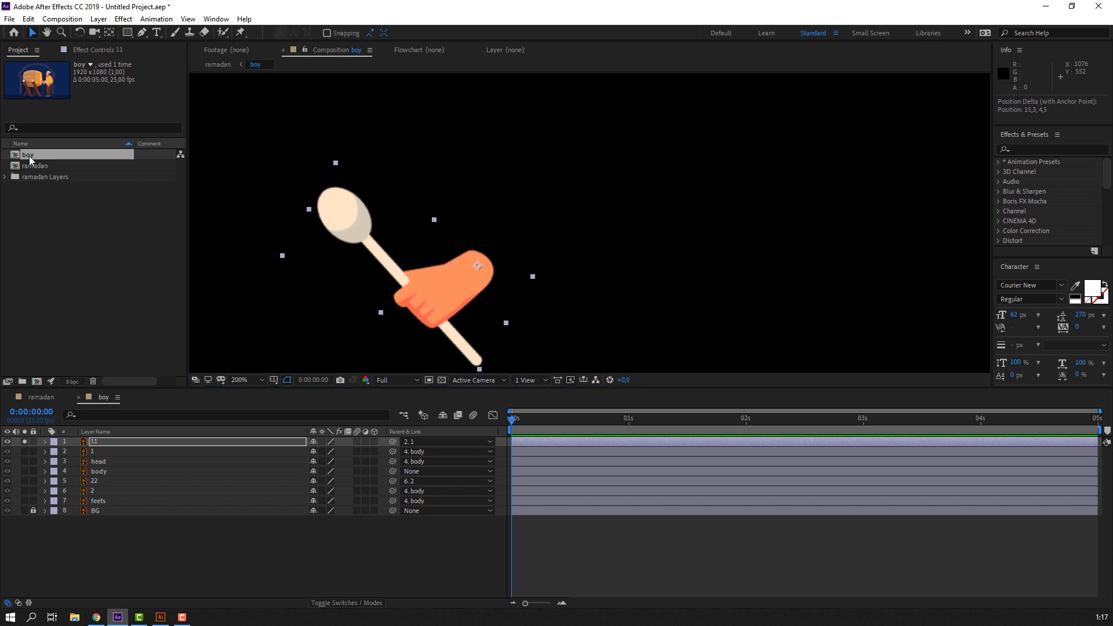
pyautogui.click(24, 442)
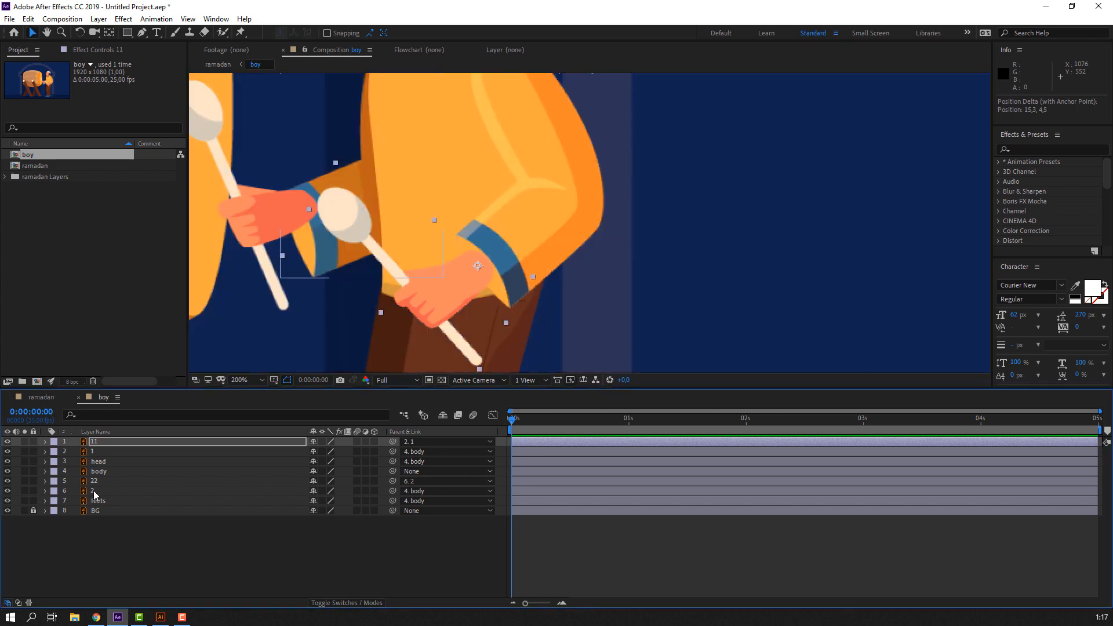
# Step: Isolate layer 22, move its anchor point to the sleeve end of the forearm, and show all layers again
pyautogui.click(93, 491)
pyautogui.click(95, 483)
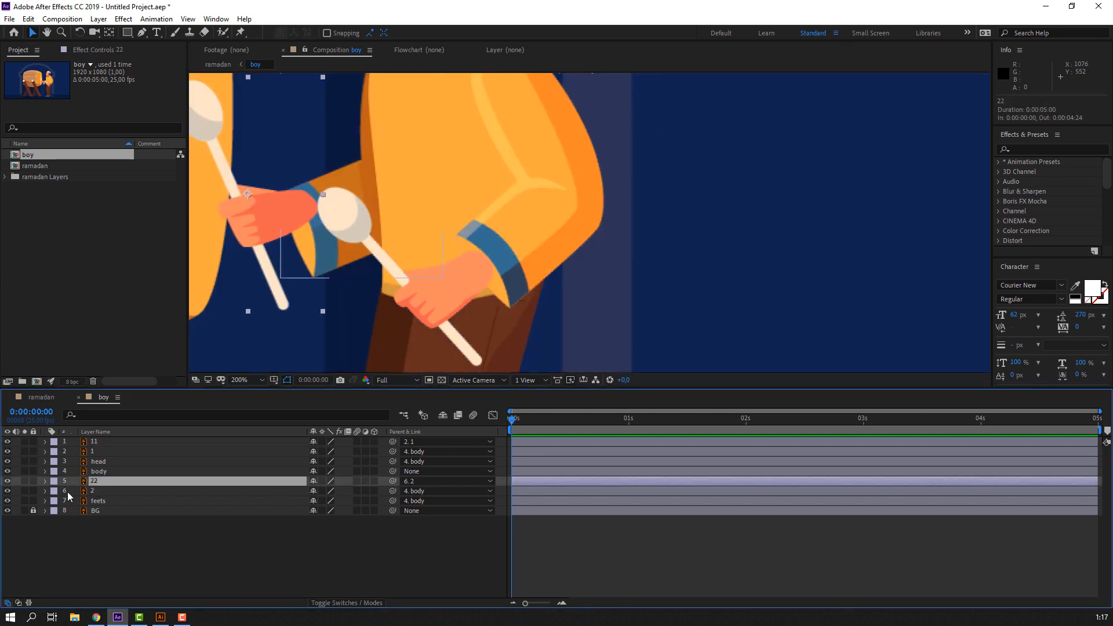
pyautogui.click(25, 481)
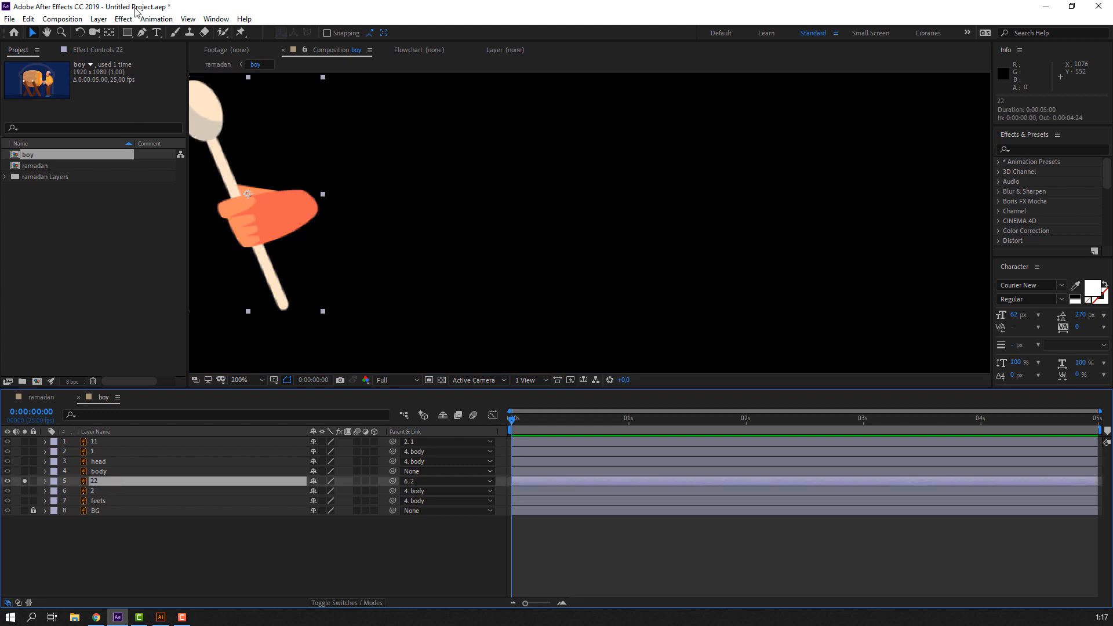
pyautogui.click(109, 32)
pyautogui.moveTo(249, 193); pyautogui.dragTo(307, 204)
pyautogui.press('v')
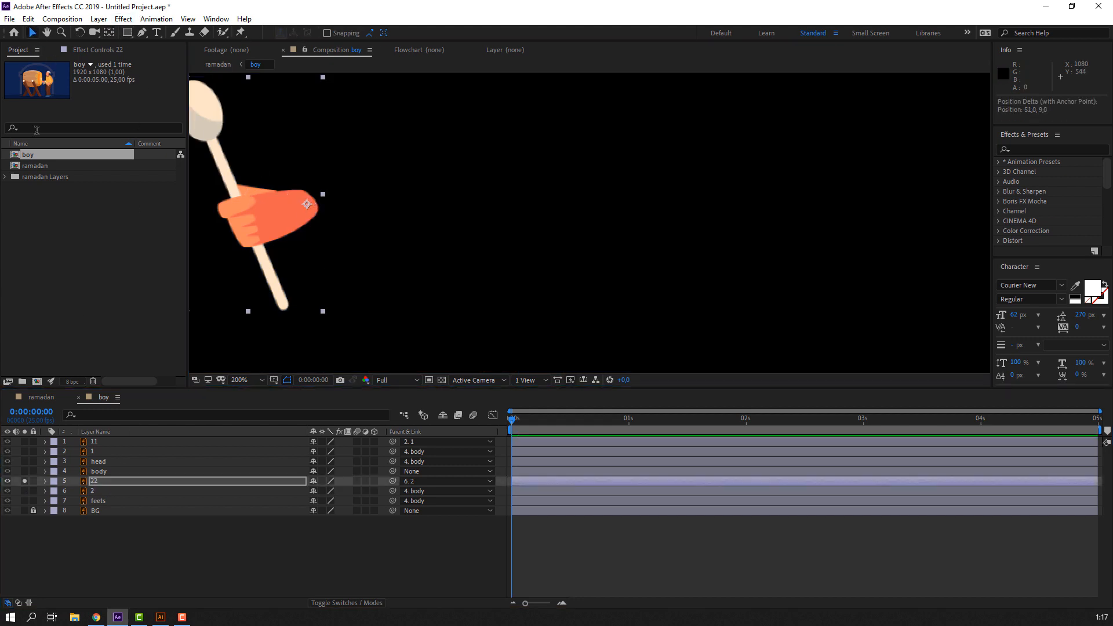
pyautogui.click(24, 481)
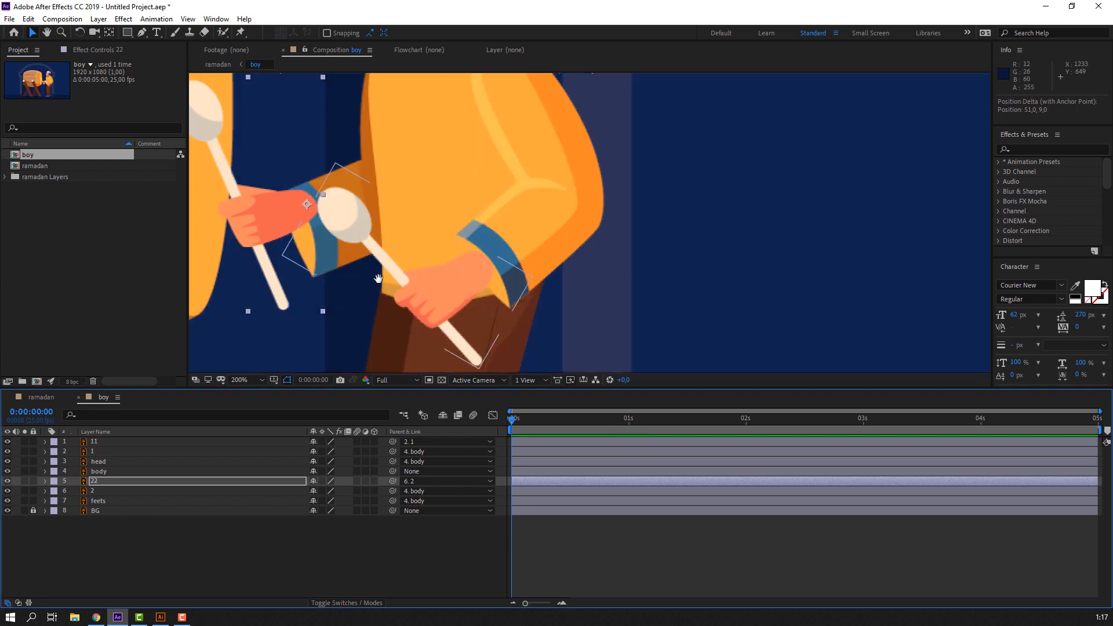
pyautogui.scroll(-1, 429, 283)
pyautogui.click(307, 561)
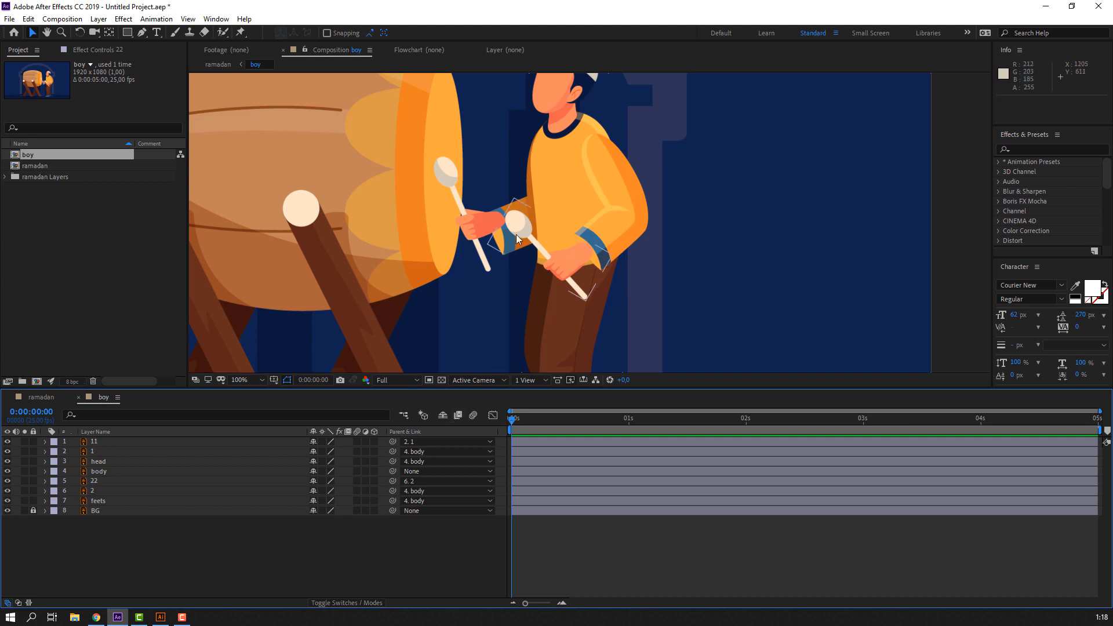
# Step: Raise the near arm by setting layer 1's rotation to 22°
pyautogui.click(624, 193)
pyautogui.press('r')
pyautogui.moveTo(332, 459); pyautogui.dragTo(365, 448)
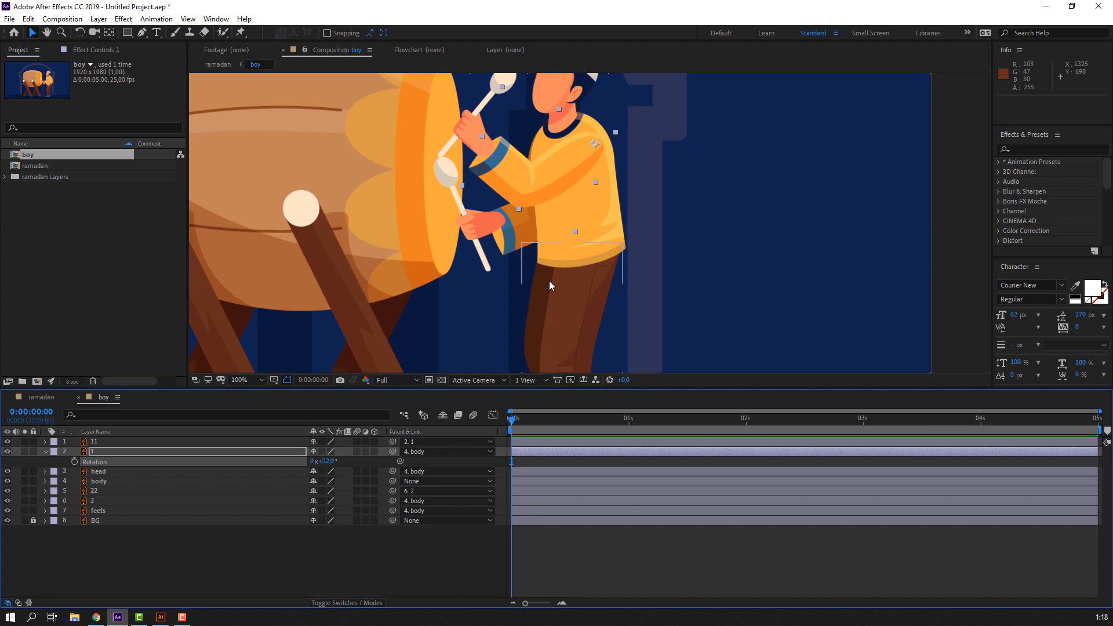
# Step: Lower the far arm by setting layer 2's rotation to -12°
pyautogui.click(98, 501)
pyautogui.press('r')
pyautogui.moveTo(321, 510); pyautogui.dragTo(311, 511)
pyautogui.moveTo(309, 510); pyautogui.dragTo(316, 510)
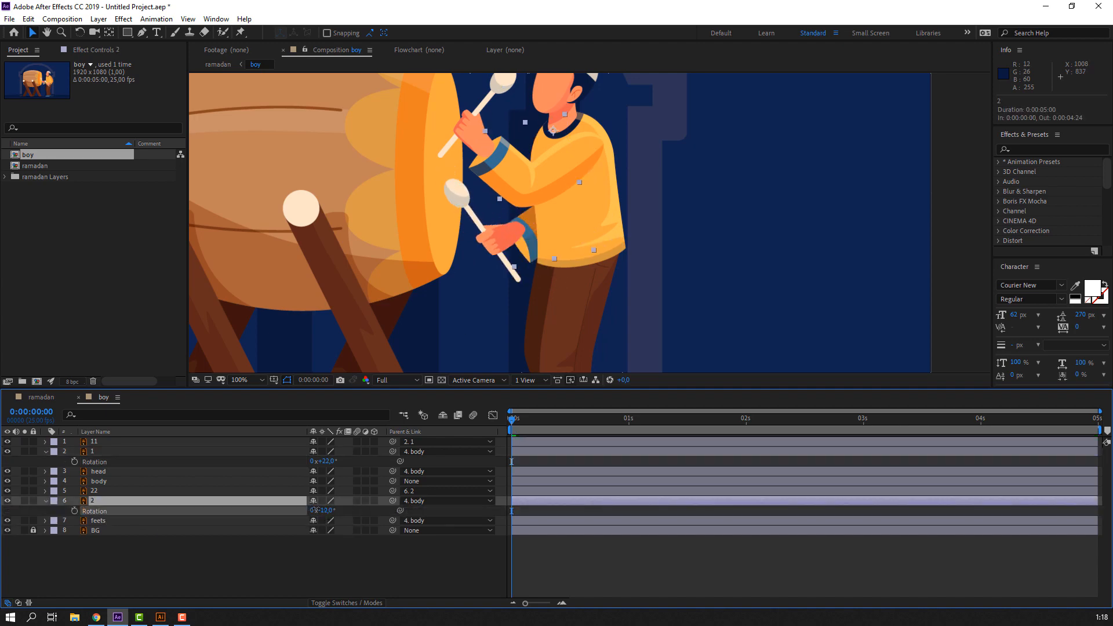
pyautogui.press('Return')
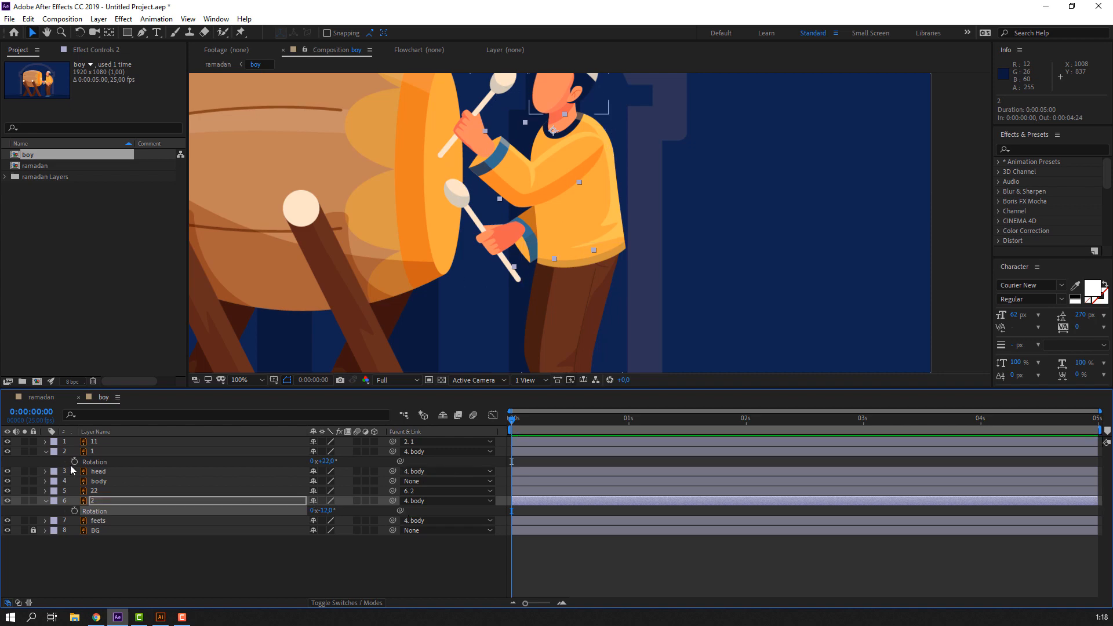
# Step: Add starting rotation keyframes to arm layers 1 and 2, and set layer 1's rotation to 6° at frame 8
pyautogui.click(74, 511)
pyautogui.click(75, 461)
pyautogui.click(320, 502)
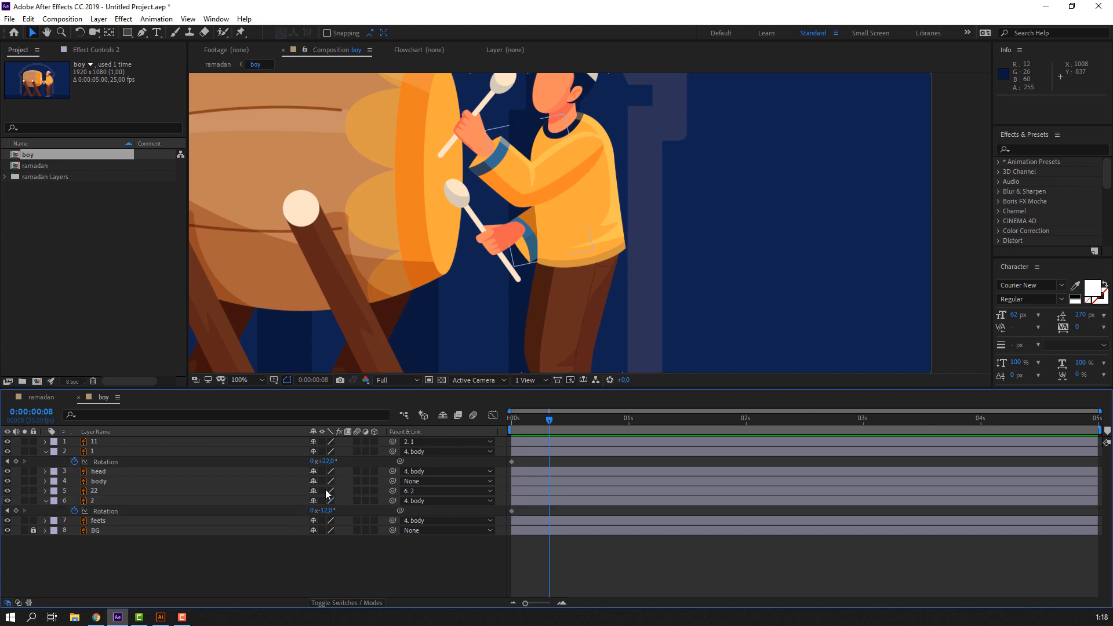
pyautogui.moveTo(325, 461); pyautogui.dragTo(317, 456)
# Step: Keyframe layer 11's rotation from 0° before frame 8 to -19° at frame 8, and set layer 1's rotation there to -4°
pyautogui.click(103, 444)
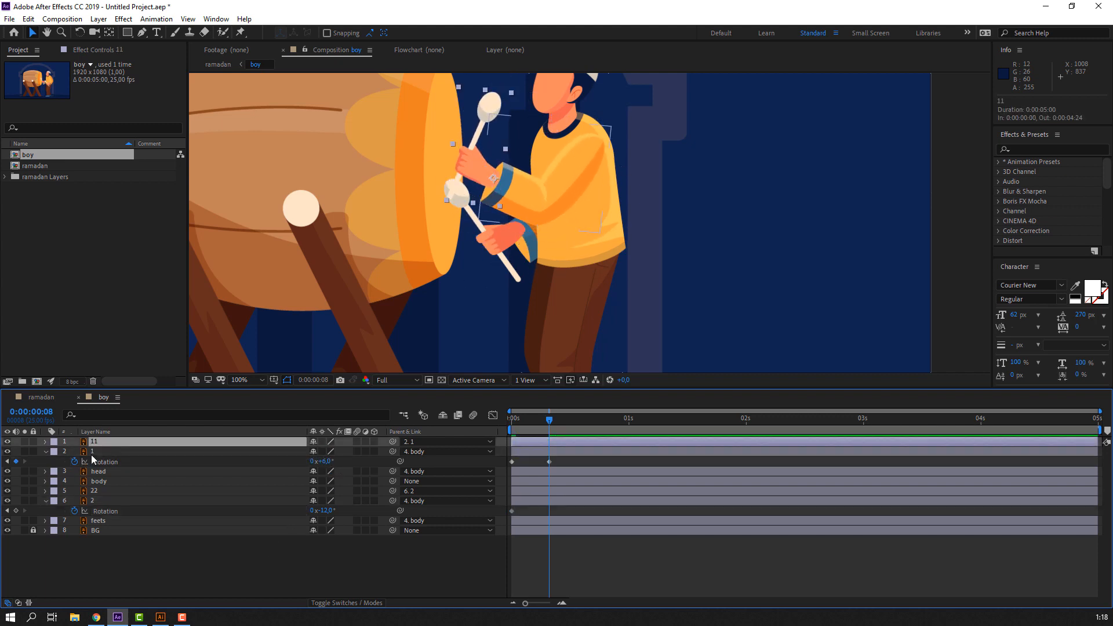
pyautogui.press('r')
pyautogui.click(75, 451)
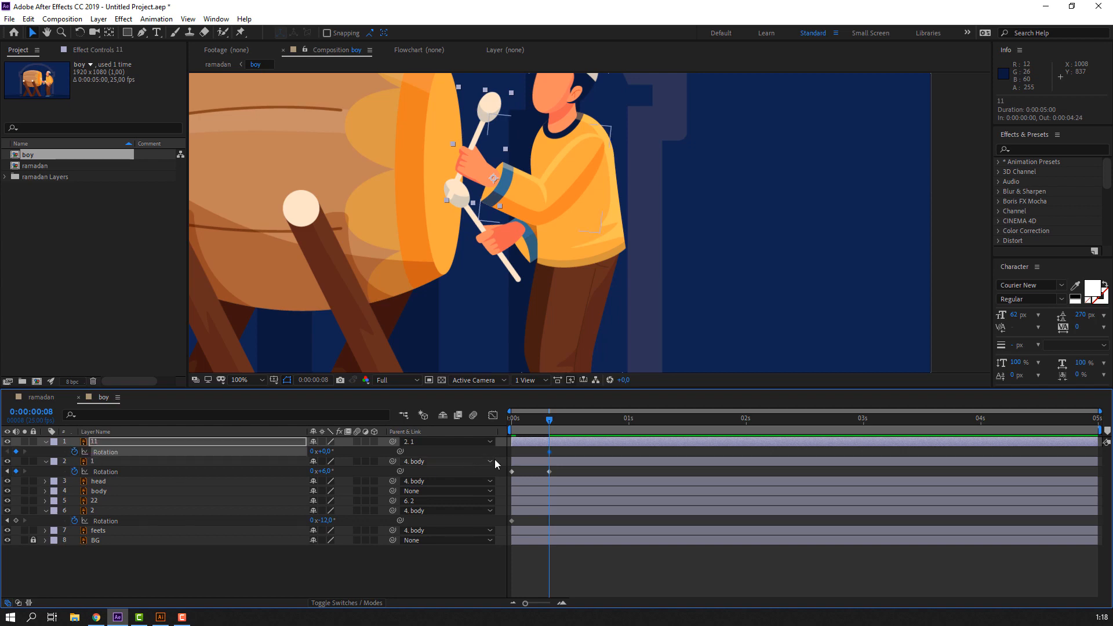
pyautogui.moveTo(547, 453); pyautogui.dragTo(530, 453)
pyautogui.moveTo(323, 452)
pyautogui.mouseDown()
pyautogui.moveTo(296, 451)
pyautogui.moveTo(323, 471)
pyautogui.moveTo(325, 451)
pyautogui.mouseUp()
pyautogui.moveTo(548, 419)
pyautogui.mouseDown()
pyautogui.moveTo(514, 418)
pyautogui.moveTo(549, 420)
pyautogui.mouseUp()
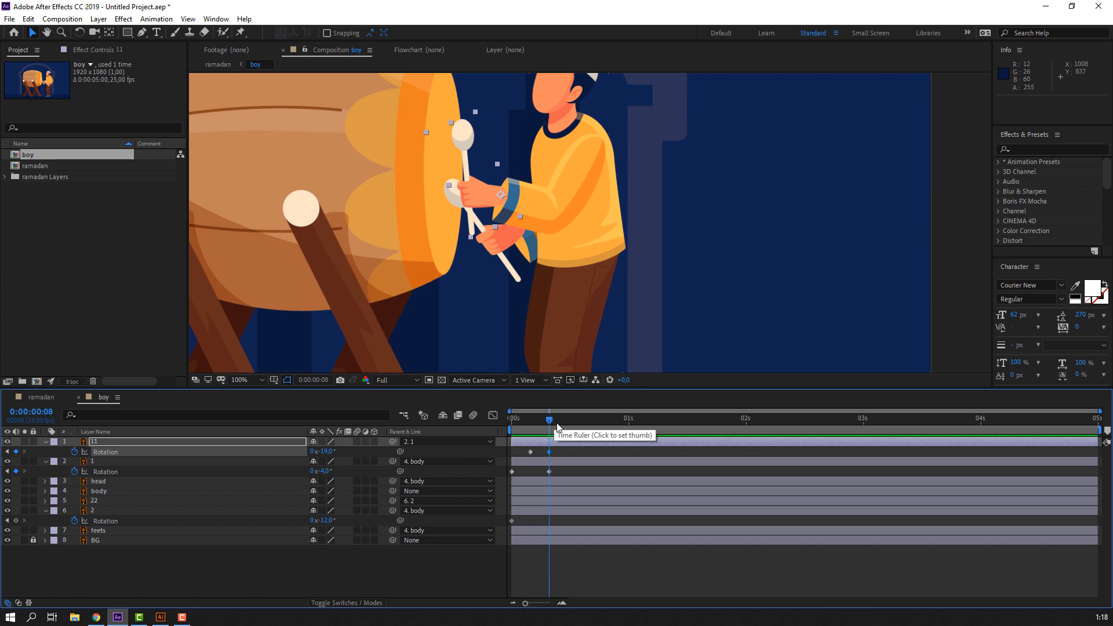
# Step: Add a rotation keyframe to layer 1 after frame 10, set its rotation to -66° at frame 18, and preview the animation
pyautogui.moveTo(550, 425)
pyautogui.mouseDown()
pyautogui.moveTo(501, 426)
pyautogui.moveTo(572, 428)
pyautogui.mouseUp()
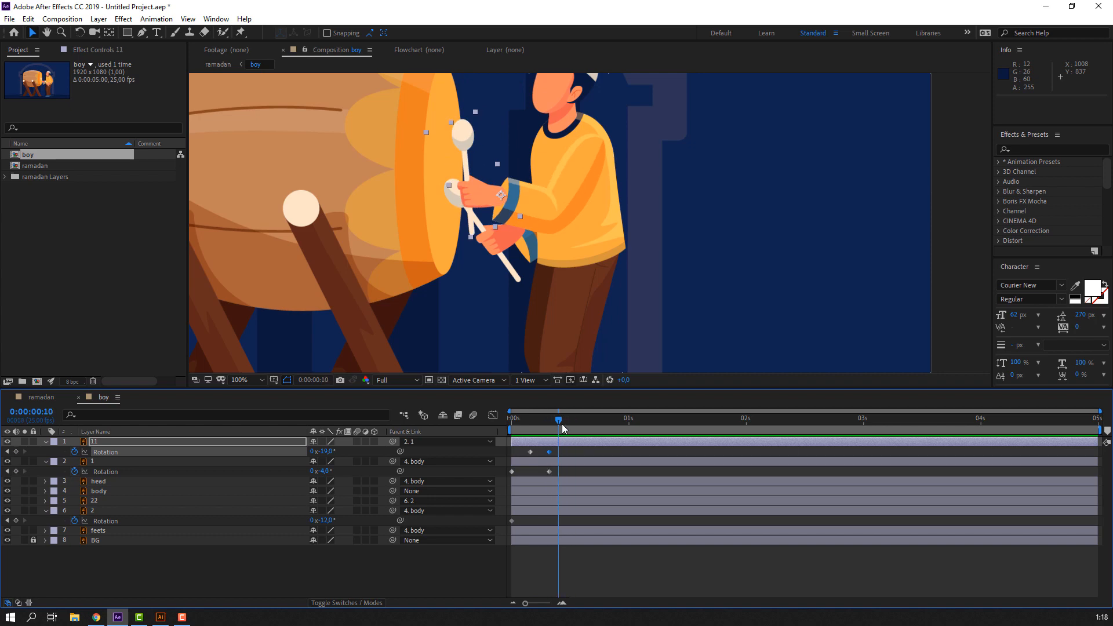
pyautogui.click(354, 470)
pyautogui.moveTo(323, 470); pyautogui.dragTo(592, 422)
pyautogui.moveTo(328, 471); pyautogui.dragTo(290, 479)
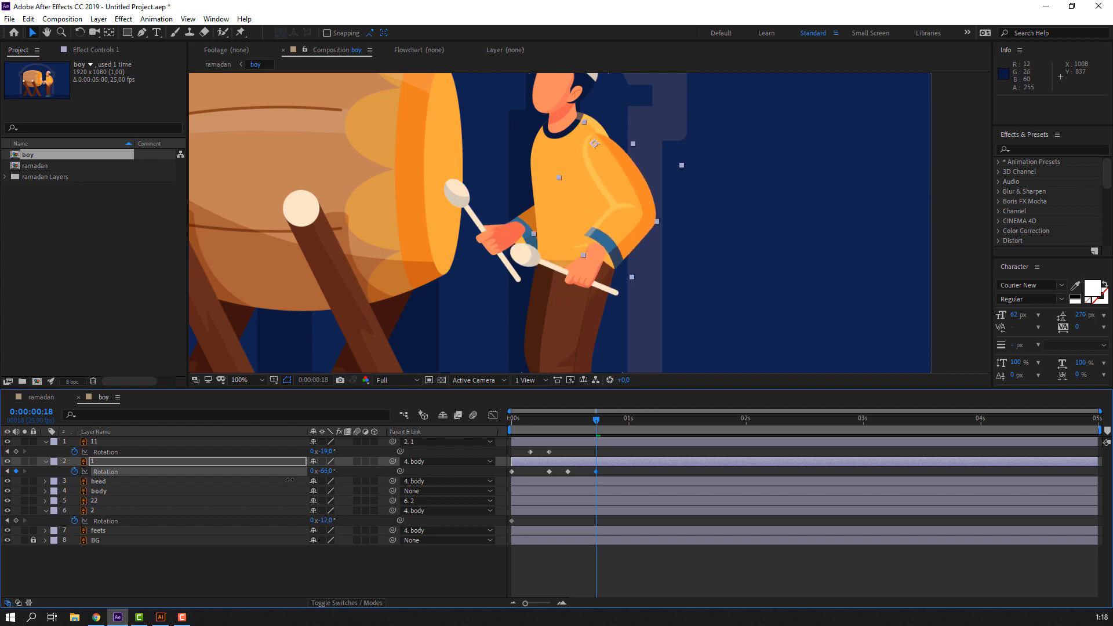
pyautogui.click(635, 450)
pyautogui.press('space')
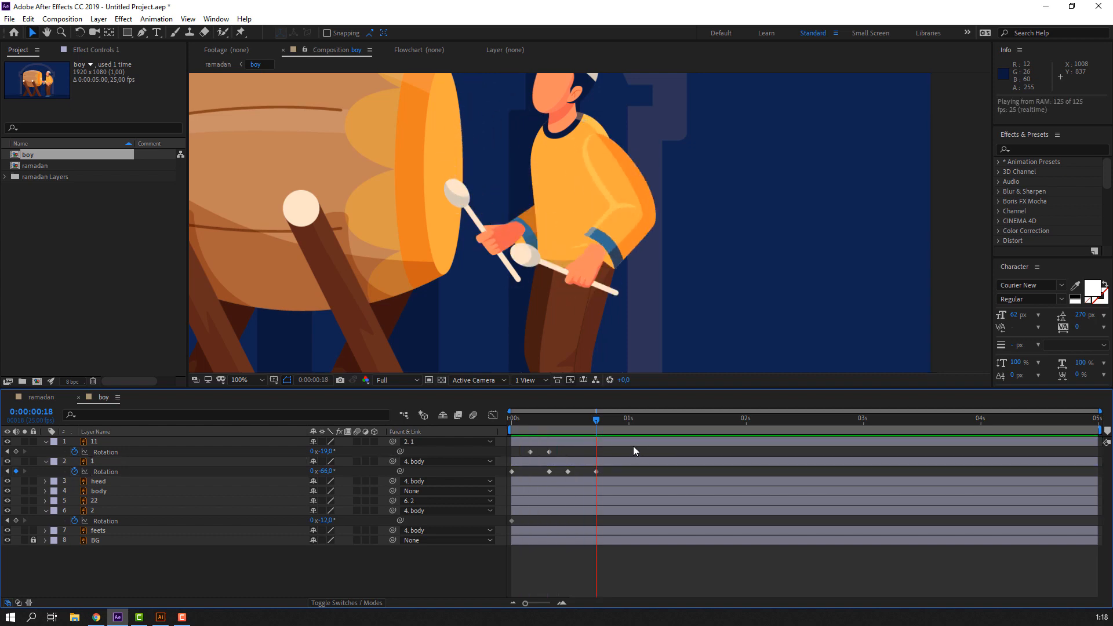
# Step: Stretch the rotation keyframes of layers 11 and 1 so they end at 1:05, apply Easy Ease to them, and preview
pyautogui.press('space')
pyautogui.moveTo(645, 450); pyautogui.dragTo(510, 472)
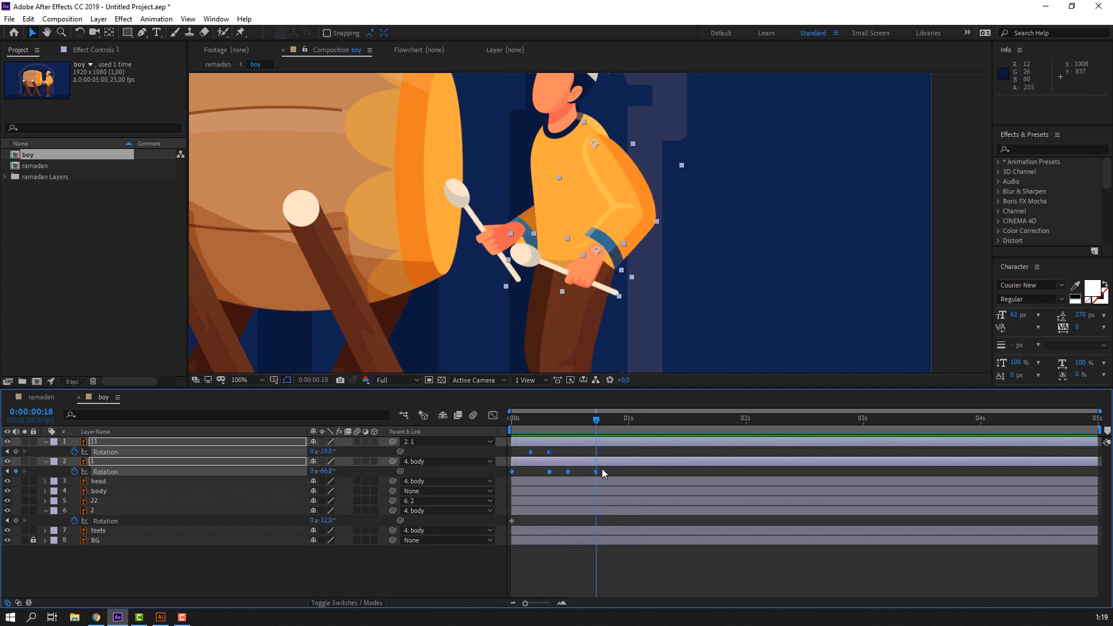
pyautogui.moveTo(597, 471); pyautogui.dragTo(653, 471)
pyautogui.rightClick(605, 471)
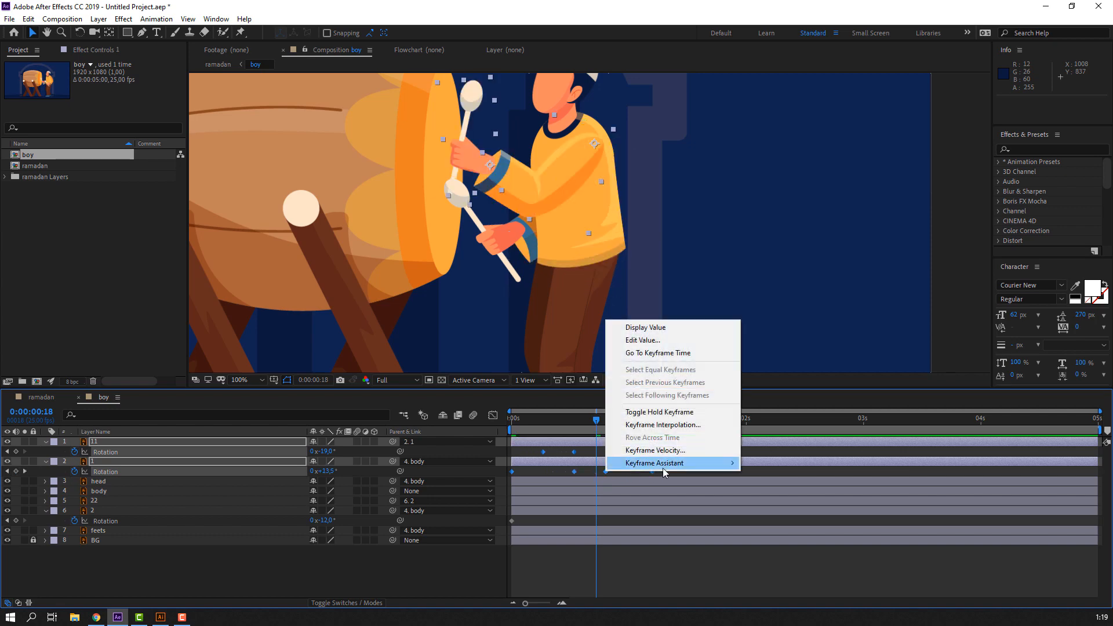
pyautogui.moveTo(667, 462)
pyautogui.click(765, 500)
pyautogui.press('space')
pyautogui.press('space')
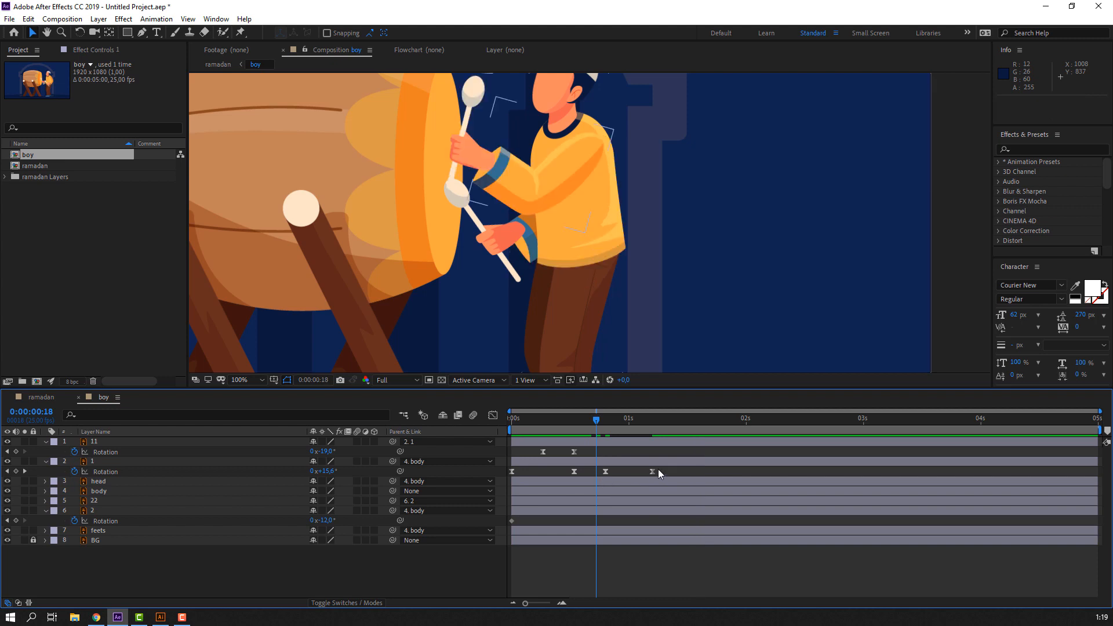
# Step: Move layer 1's last rotation keyframe to about 1:12 and preview the slower arm swing
pyautogui.moveTo(578, 420); pyautogui.dragTo(606, 422)
pyautogui.moveTo(650, 473); pyautogui.dragTo(708, 473)
pyautogui.press('space')
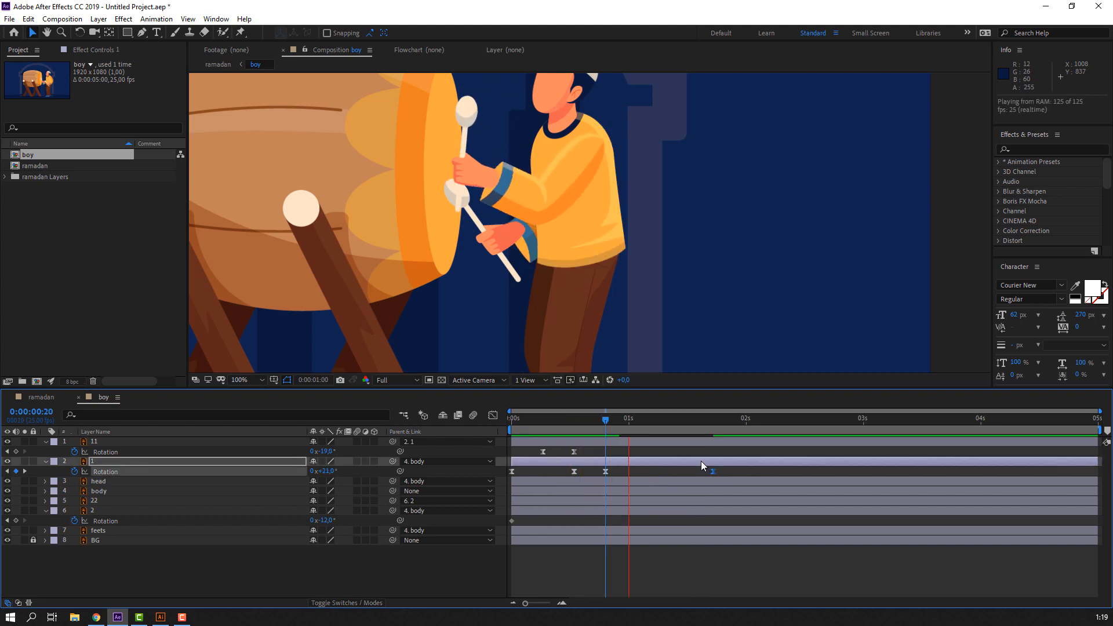
pyautogui.moveTo(596, 417); pyautogui.dragTo(491, 427)
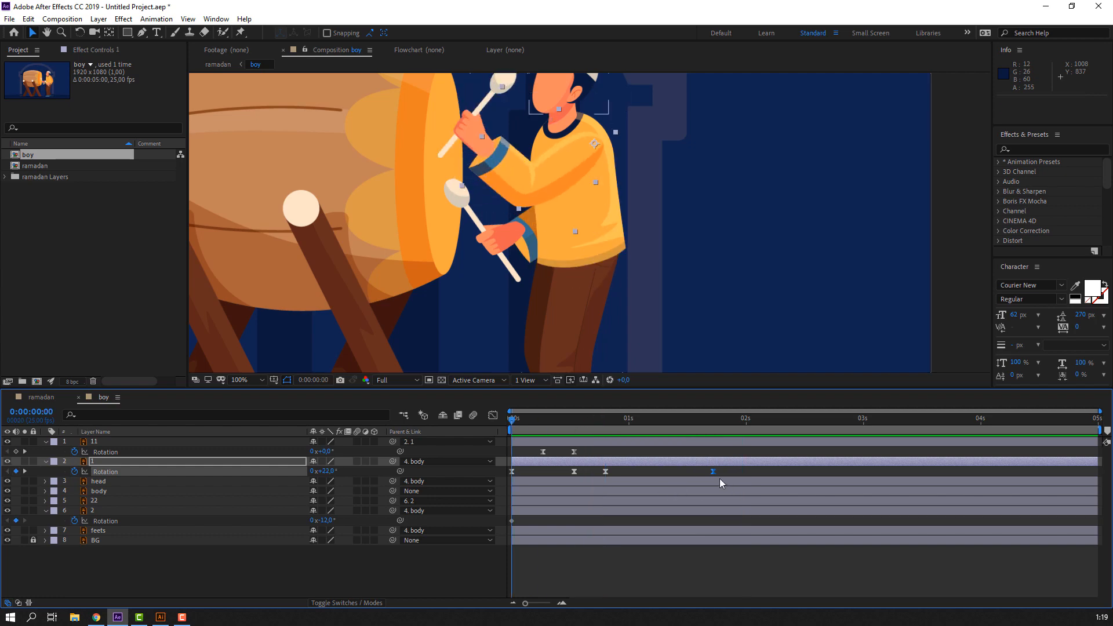
pyautogui.moveTo(714, 471); pyautogui.dragTo(687, 472)
pyautogui.press('space')
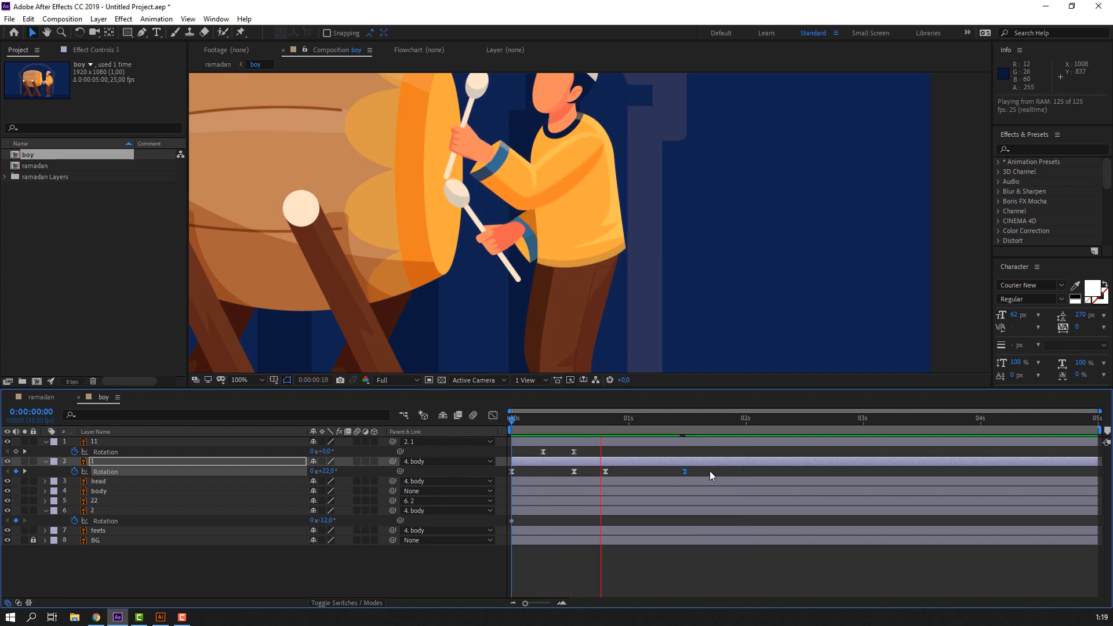
# Step: Set layer 11's rotation to -31° at frame 14 and delete its neighbouring keyframe at frame 13
pyautogui.moveTo(545, 419); pyautogui.dragTo(573, 428)
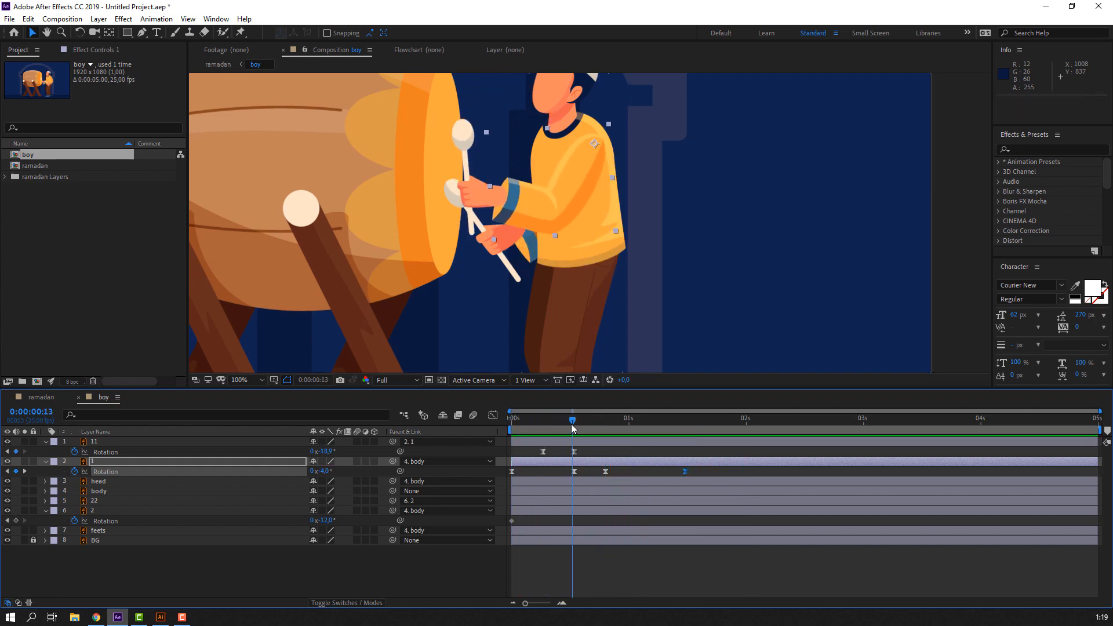
pyautogui.press('pagedown')
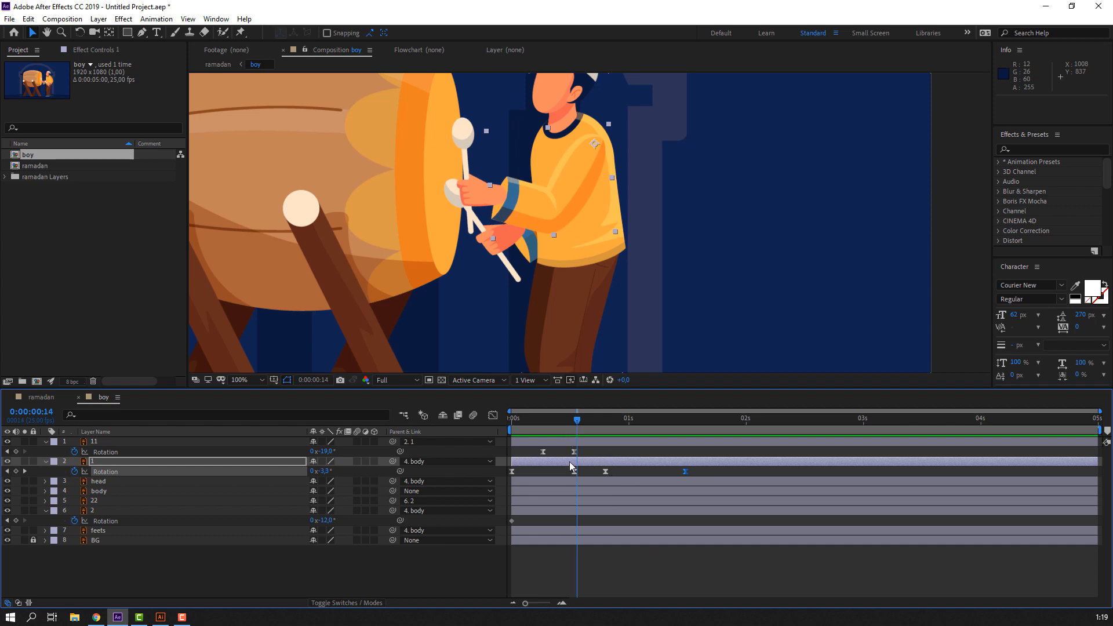
pyautogui.click(346, 455)
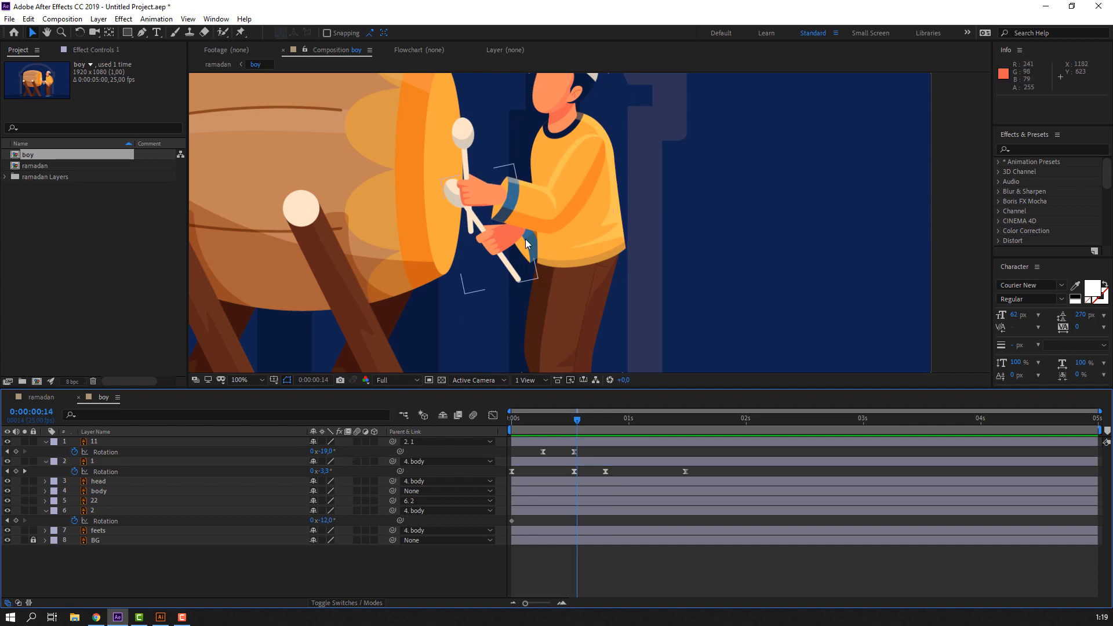
pyautogui.moveTo(323, 452); pyautogui.dragTo(317, 450)
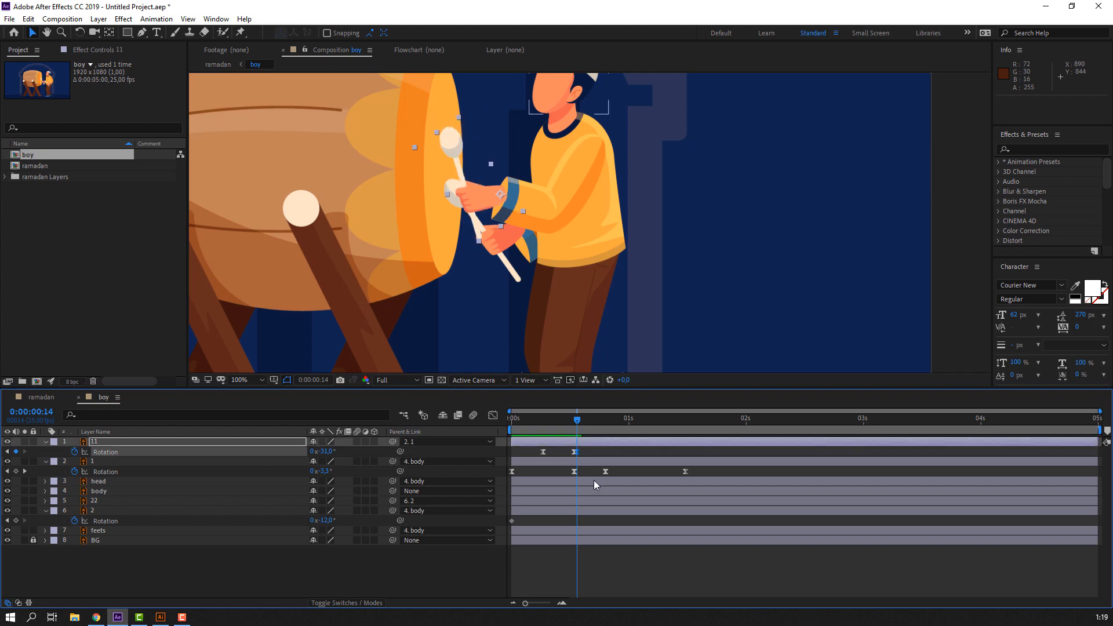
pyautogui.click(571, 452)
pyautogui.click(573, 454)
pyautogui.press('Delete')
# Step: Add a rotation keyframe to layer 11 at frame 20 that turns the forearm back close to 0°, and play the result
pyautogui.moveTo(535, 422); pyautogui.dragTo(605, 420)
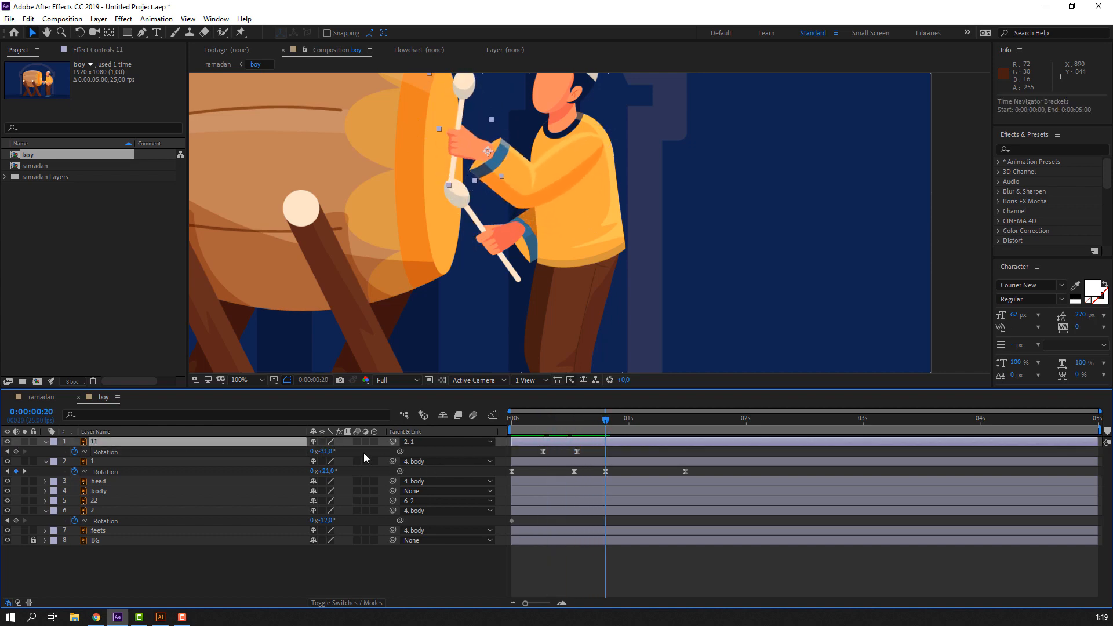
pyautogui.moveTo(323, 451); pyautogui.dragTo(346, 450)
pyautogui.press('space')
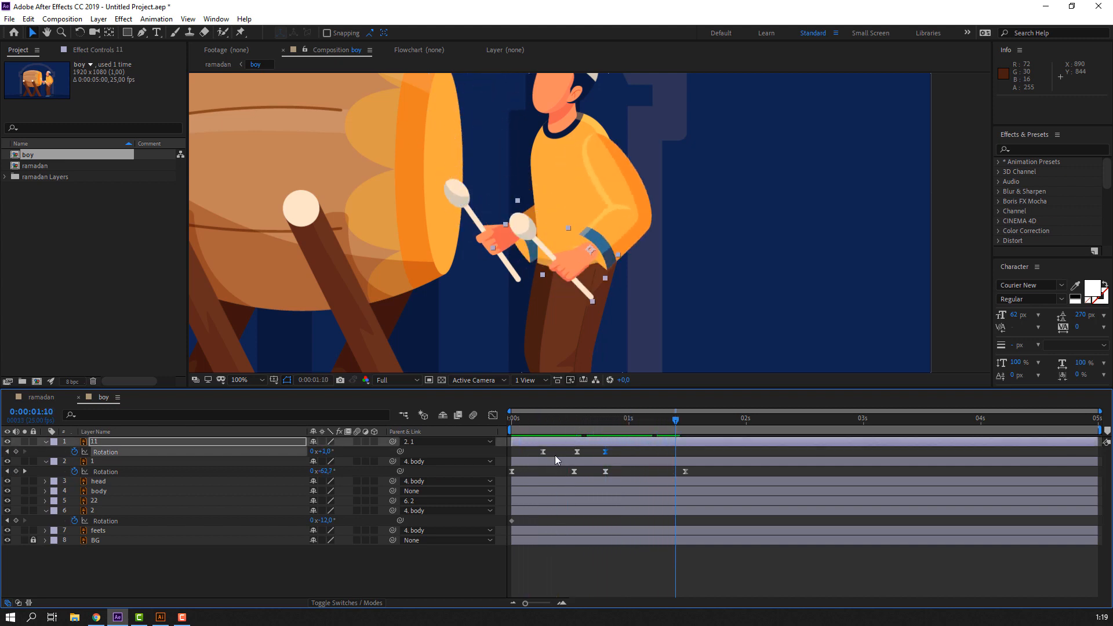
# Step: Keyframe layer 11's rotation at -17°, place that keyframe at 1:05, and preview the whole drummer
pyautogui.moveTo(323, 455); pyautogui.dragTo(313, 452)
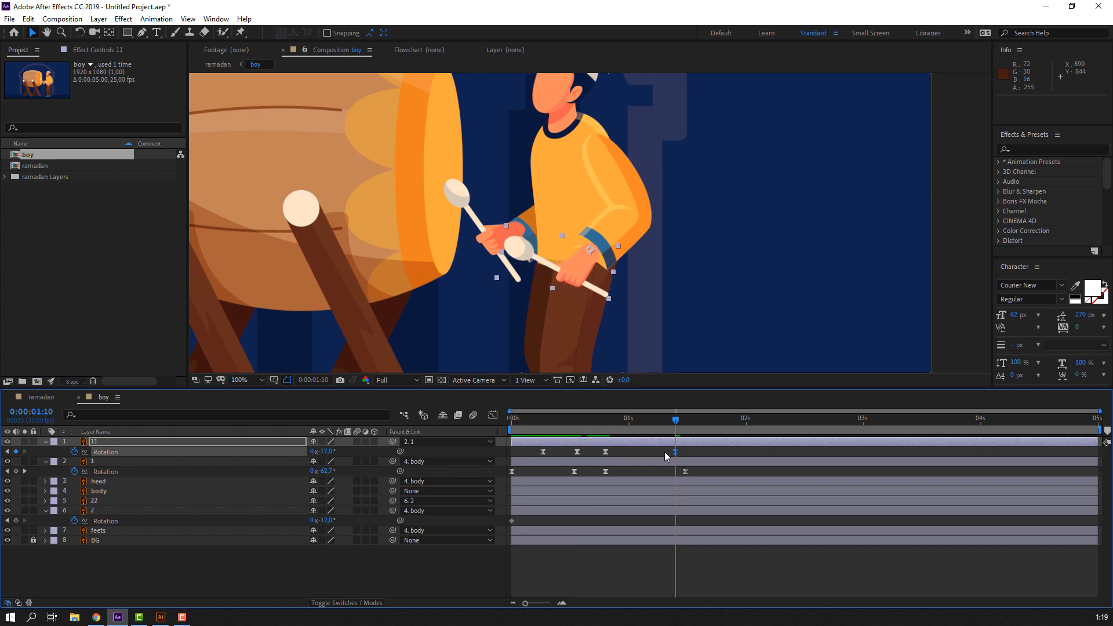
pyautogui.click(690, 454)
pyautogui.press('space')
pyautogui.press('space')
pyautogui.press('space')
pyautogui.scroll(-2, 354, 270)
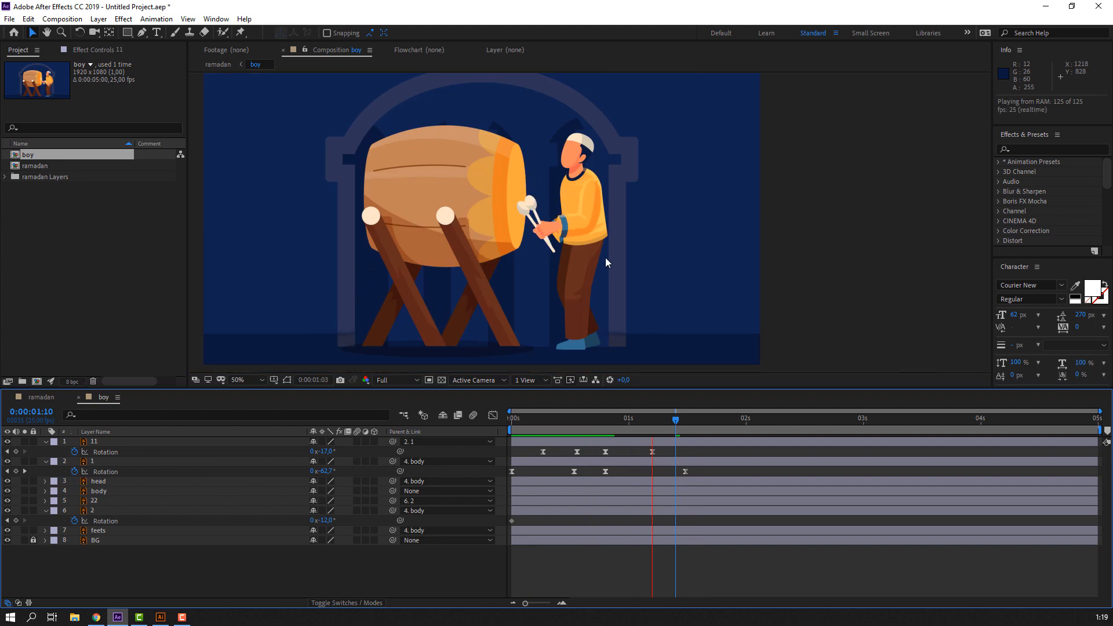
# Step: Add rotation keyframes to layer 2 at frames 7, 13 and 22, with the rotation at frame 22 set to 32°
pyautogui.moveTo(547, 416); pyautogui.dragTo(651, 416)
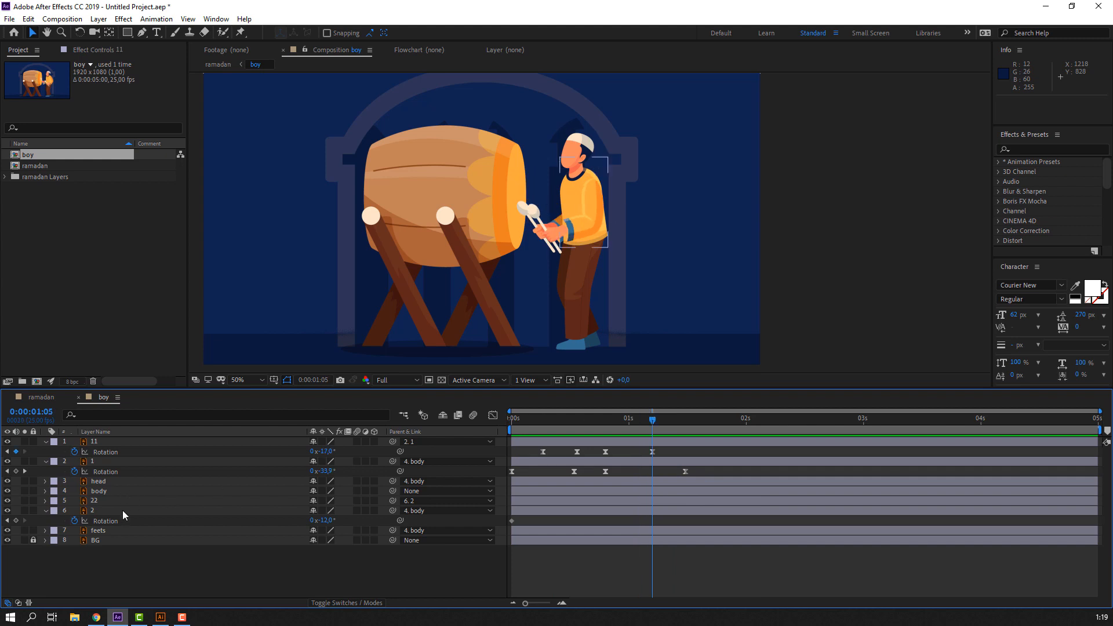
pyautogui.click(104, 514)
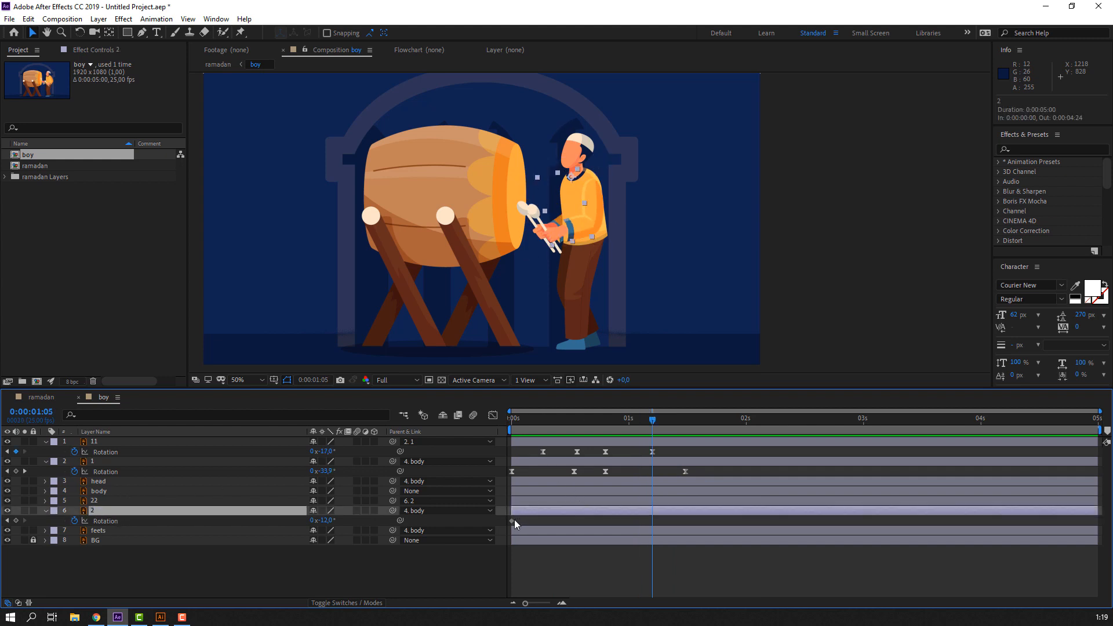
pyautogui.moveTo(531, 419); pyautogui.dragTo(544, 419)
pyautogui.moveTo(331, 523); pyautogui.dragTo(332, 521)
pyautogui.moveTo(534, 425); pyautogui.dragTo(614, 427)
pyautogui.click(15, 520)
pyautogui.moveTo(326, 520)
pyautogui.mouseDown()
pyautogui.moveTo(350, 513)
pyautogui.moveTo(340, 514)
pyautogui.mouseUp()
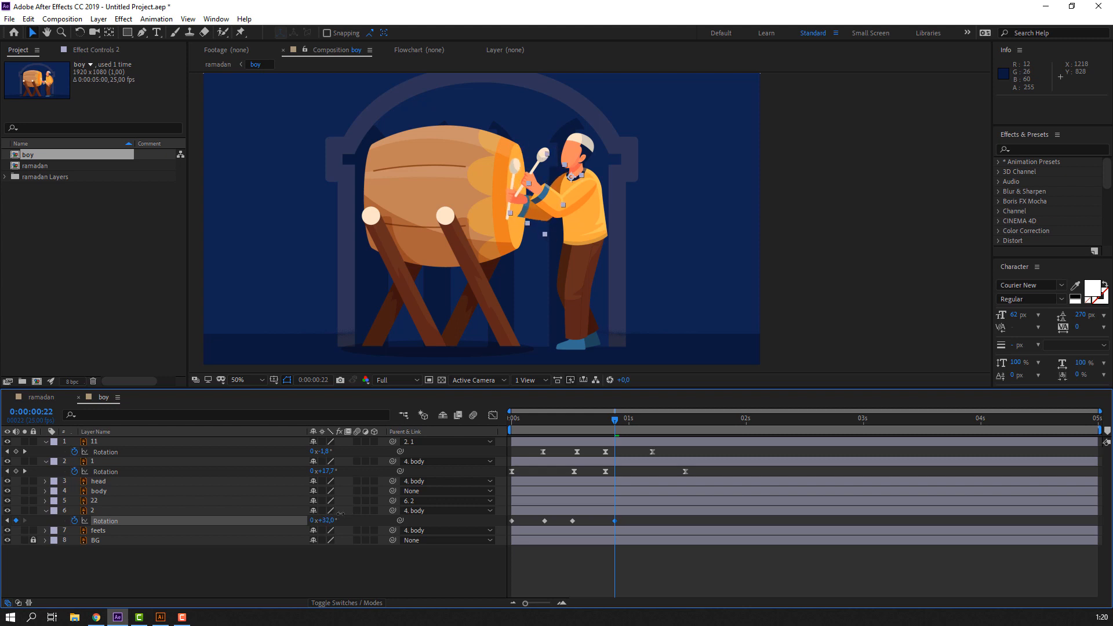
# Step: Retime layer 2's last two rotation keyframes to frame 20 and 1:02
pyautogui.scroll(1, 520, 236)
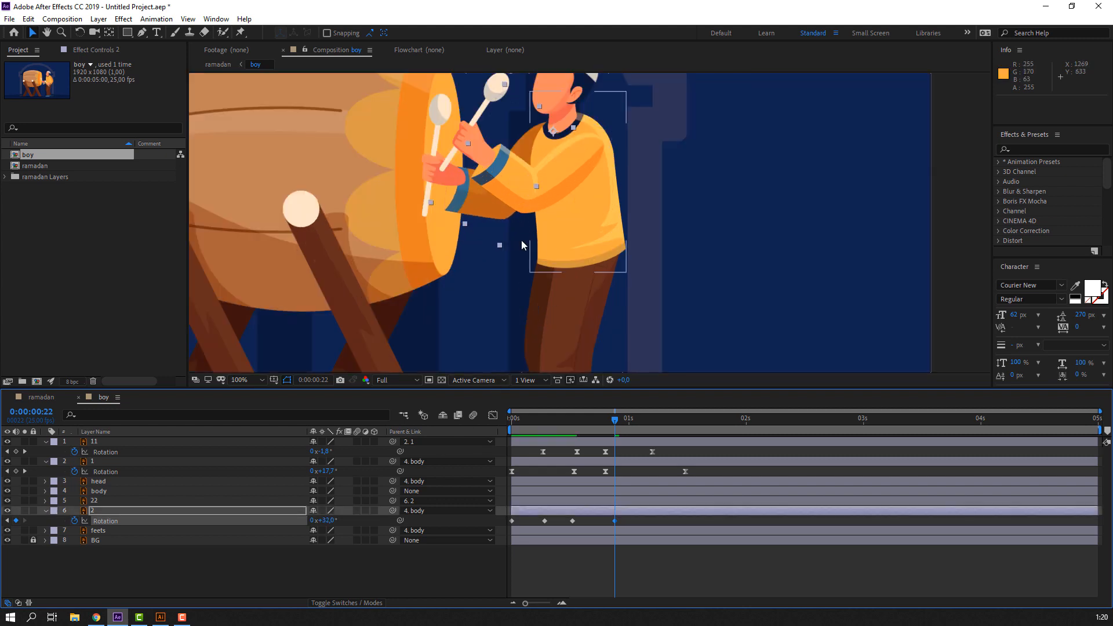
pyautogui.moveTo(595, 424); pyautogui.dragTo(620, 429)
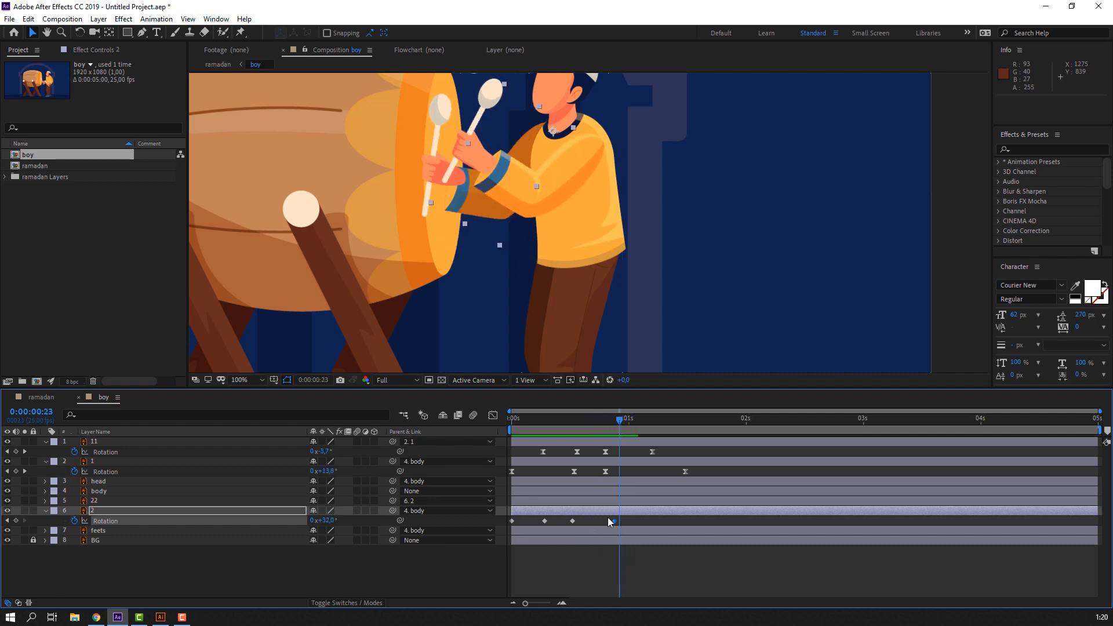
pyautogui.moveTo(571, 522); pyautogui.dragTo(592, 519)
pyautogui.moveTo(576, 423); pyautogui.dragTo(606, 423)
pyautogui.click(596, 520)
pyautogui.moveTo(596, 521); pyautogui.dragTo(607, 516)
pyautogui.moveTo(589, 424); pyautogui.dragTo(638, 426)
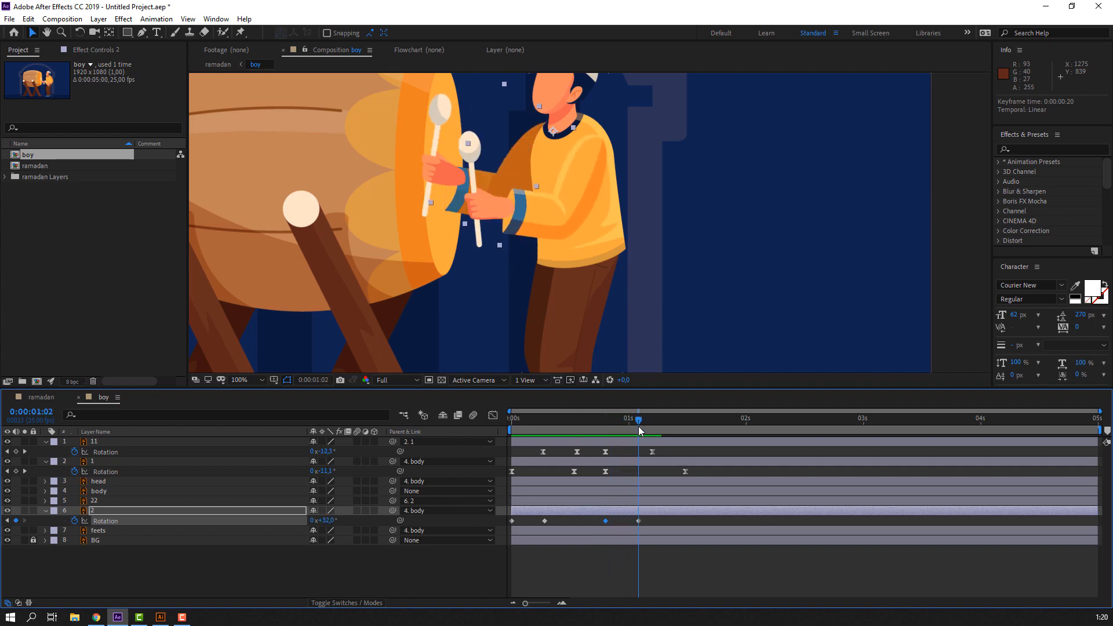
# Step: Set layer 2's rotation to 51° at 1:02 and nudge the hand on layer 22 slightly toward the drum
pyautogui.click(350, 559)
pyautogui.moveTo(327, 521); pyautogui.dragTo(338, 519)
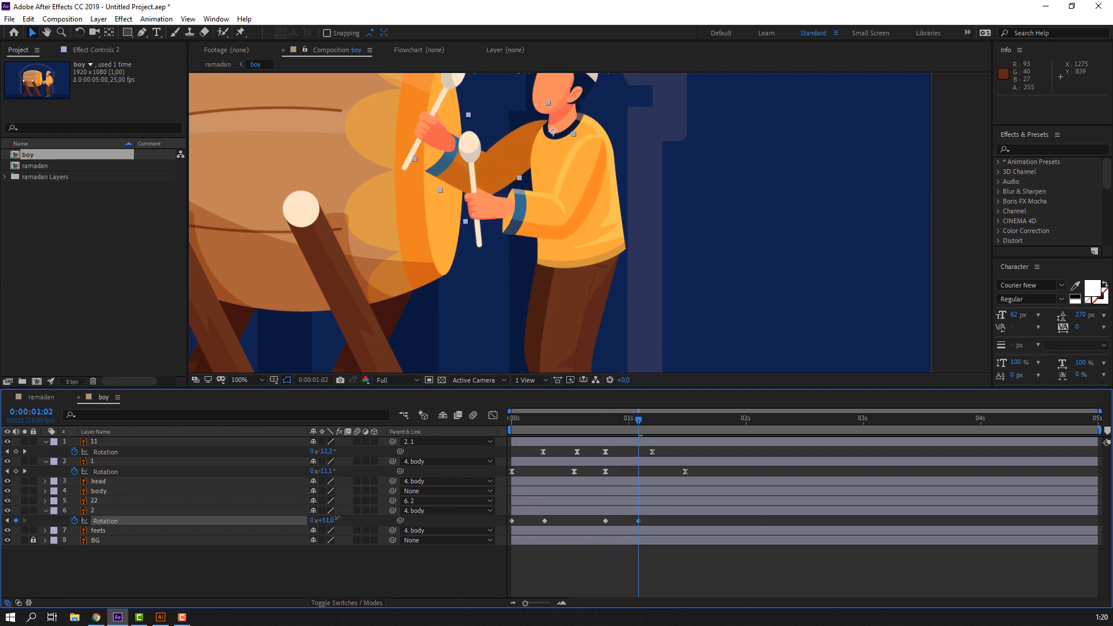
pyautogui.click(439, 141)
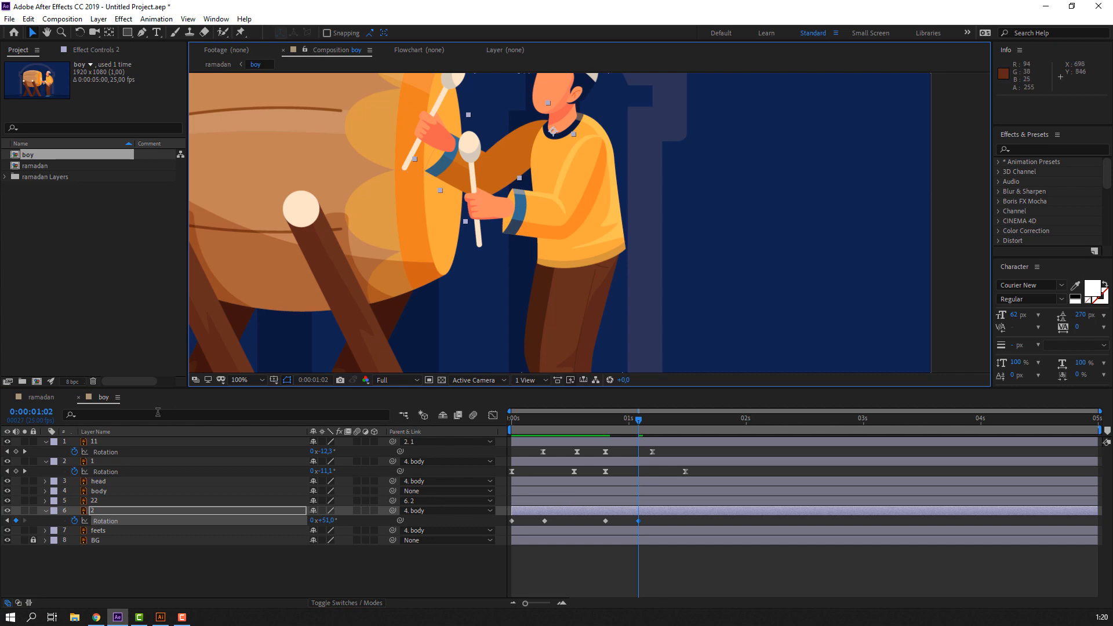
pyautogui.click(99, 501)
pyautogui.moveTo(432, 137); pyautogui.dragTo(420, 142)
pyautogui.press('Return')
pyautogui.click(315, 561)
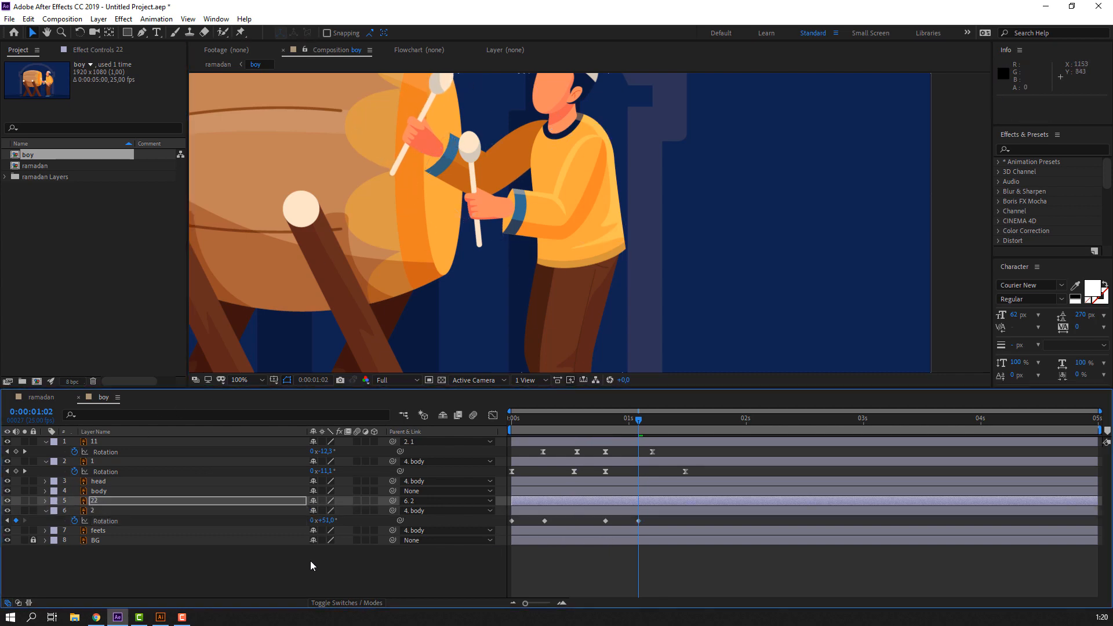
# Step: Keyframe layer 22's rotation, starting at frame 20 and reaching 22° at 1:02
pyautogui.click(98, 504)
pyautogui.press('r')
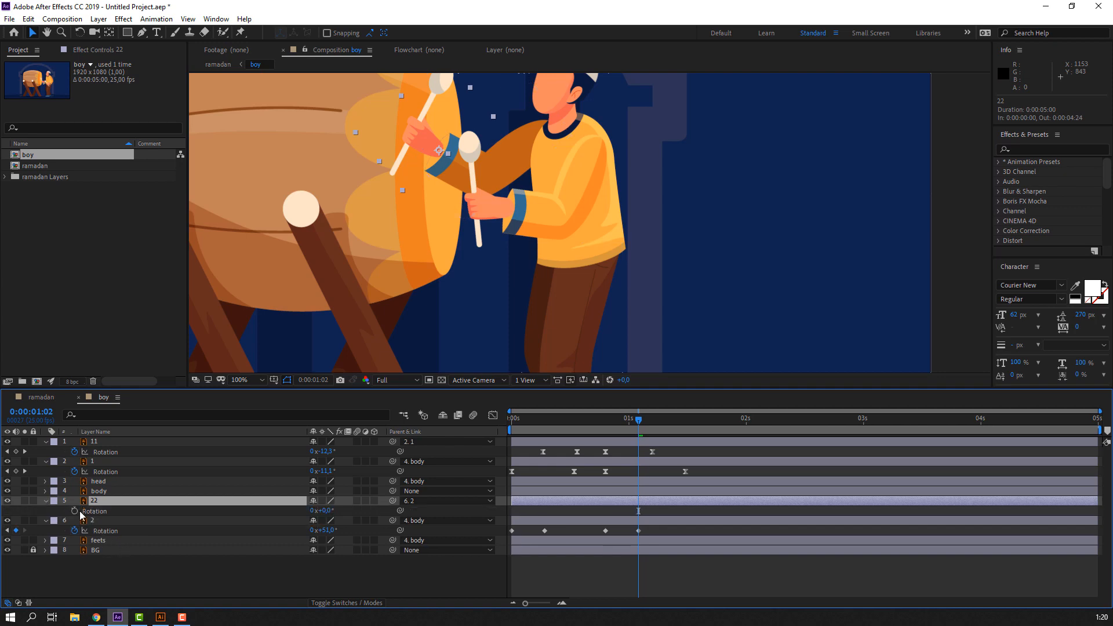
pyautogui.click(106, 511)
pyautogui.moveTo(608, 514); pyautogui.dragTo(605, 512)
pyautogui.moveTo(323, 511); pyautogui.dragTo(350, 505)
# Step: At 1:08, set layer 2's rotation to 34° and layer 22's rotation to -10°
pyautogui.moveTo(589, 422); pyautogui.dragTo(667, 420)
pyautogui.click(335, 573)
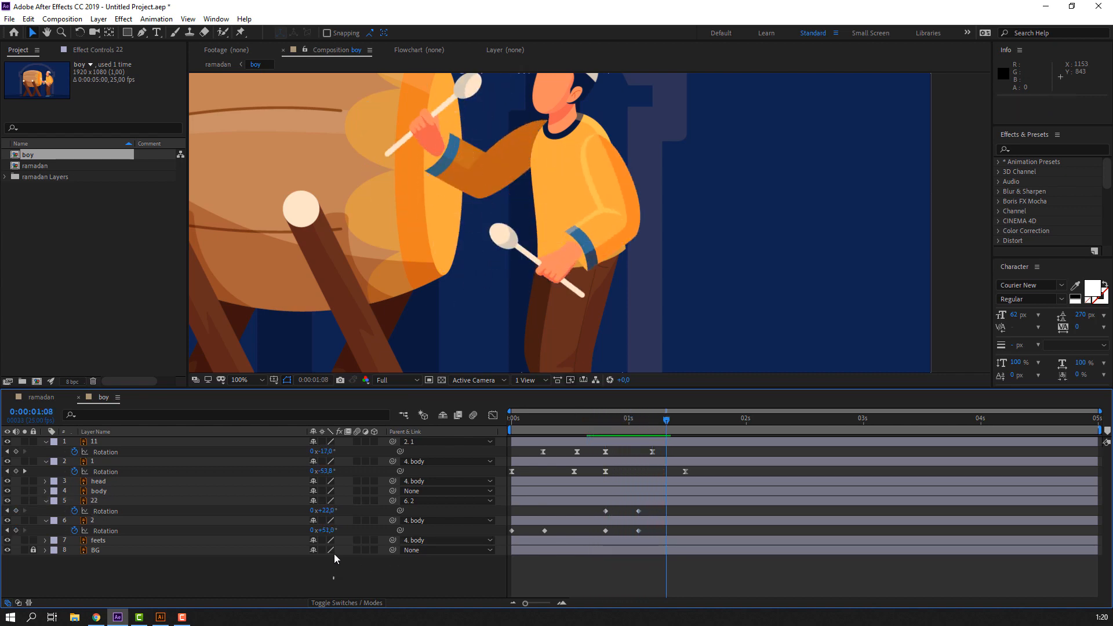
pyautogui.moveTo(328, 535); pyautogui.dragTo(308, 510)
pyautogui.click(301, 555)
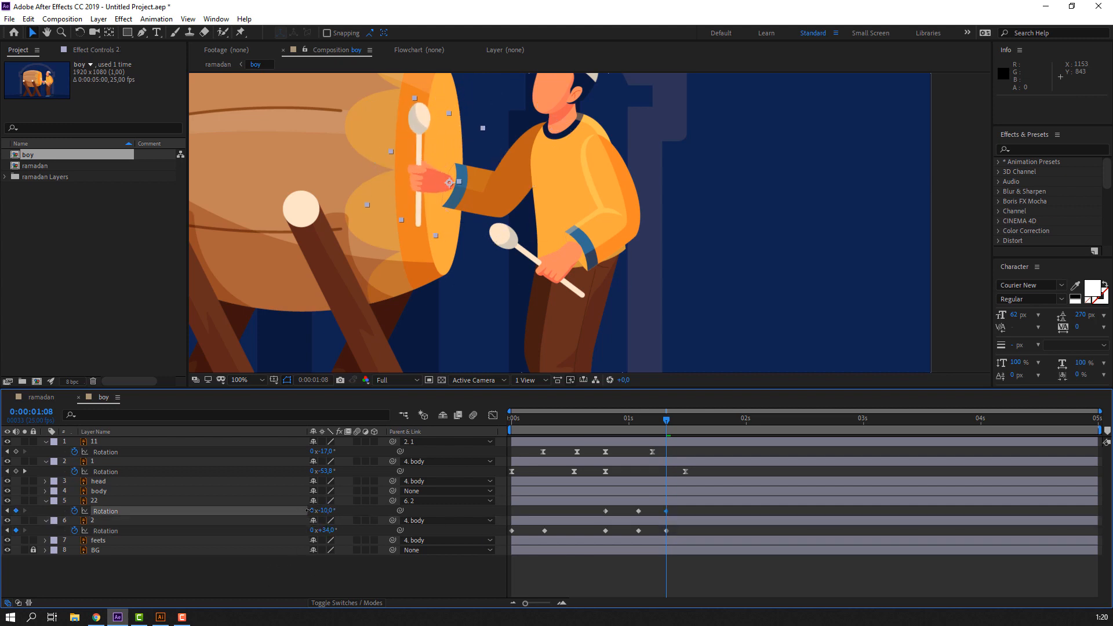
# Step: Add a rotation keyframe to layer 2 at 1:14 and set its rotation to -12° at 1:23
pyautogui.moveTo(607, 422); pyautogui.dragTo(695, 428)
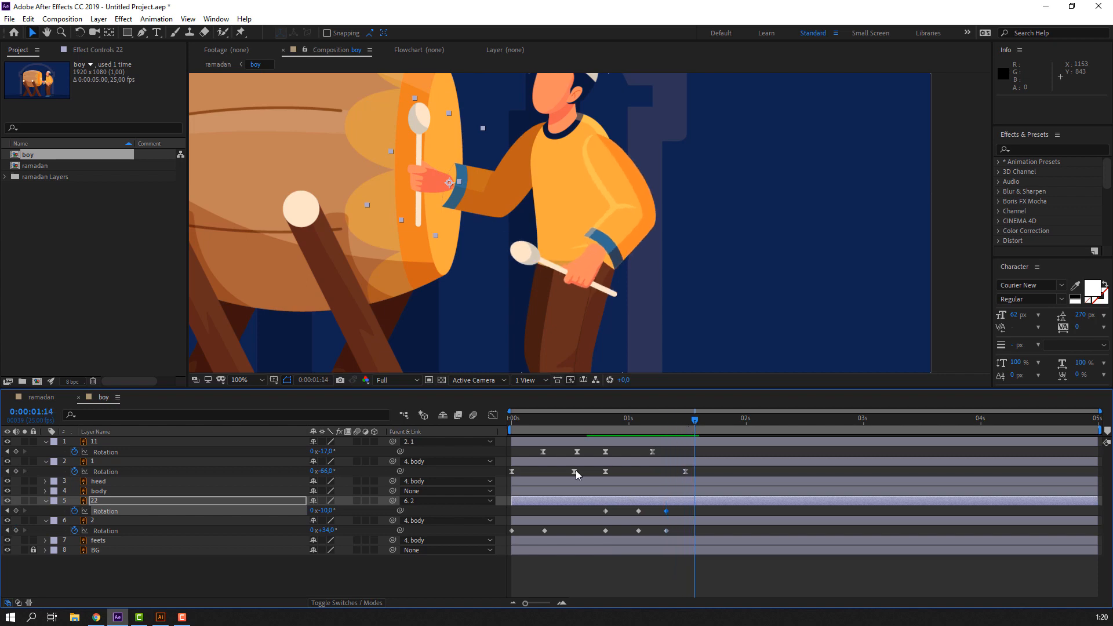
pyautogui.click(318, 562)
pyautogui.moveTo(325, 535)
pyautogui.mouseDown()
pyautogui.moveTo(342, 532)
pyautogui.moveTo(328, 530)
pyautogui.mouseUp()
pyautogui.moveTo(698, 426); pyautogui.dragTo(729, 426)
pyautogui.moveTo(332, 530); pyautogui.dragTo(298, 530)
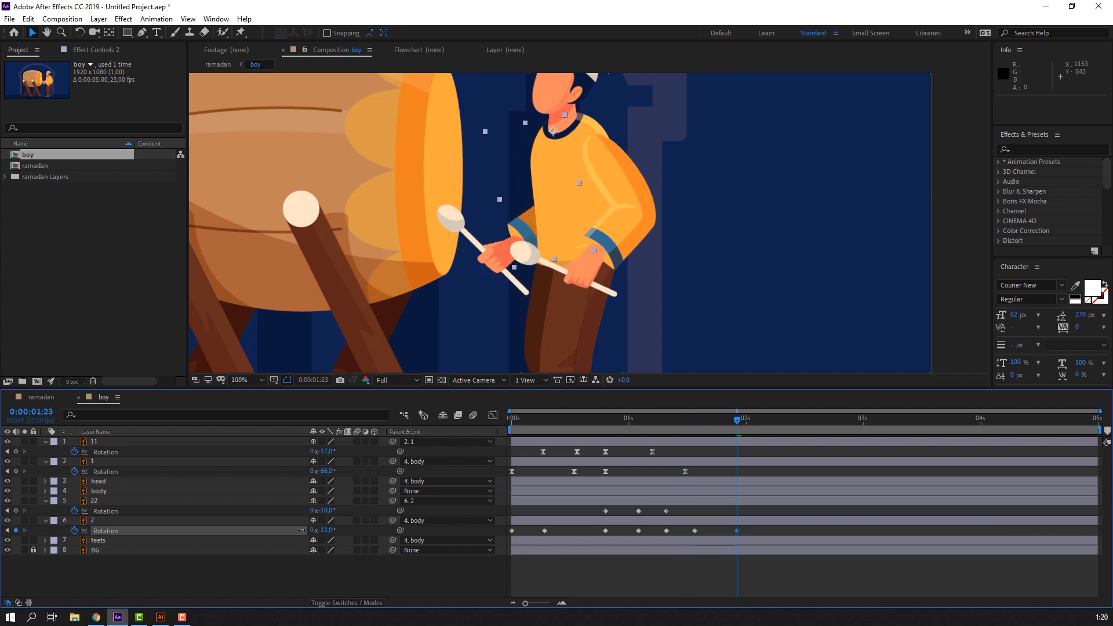
pyautogui.press('Return')
# Step: Apply Easy Ease to all rotation keyframes of layers 22 and 2 and preview the animation
pyautogui.moveTo(753, 504); pyautogui.dragTo(504, 534)
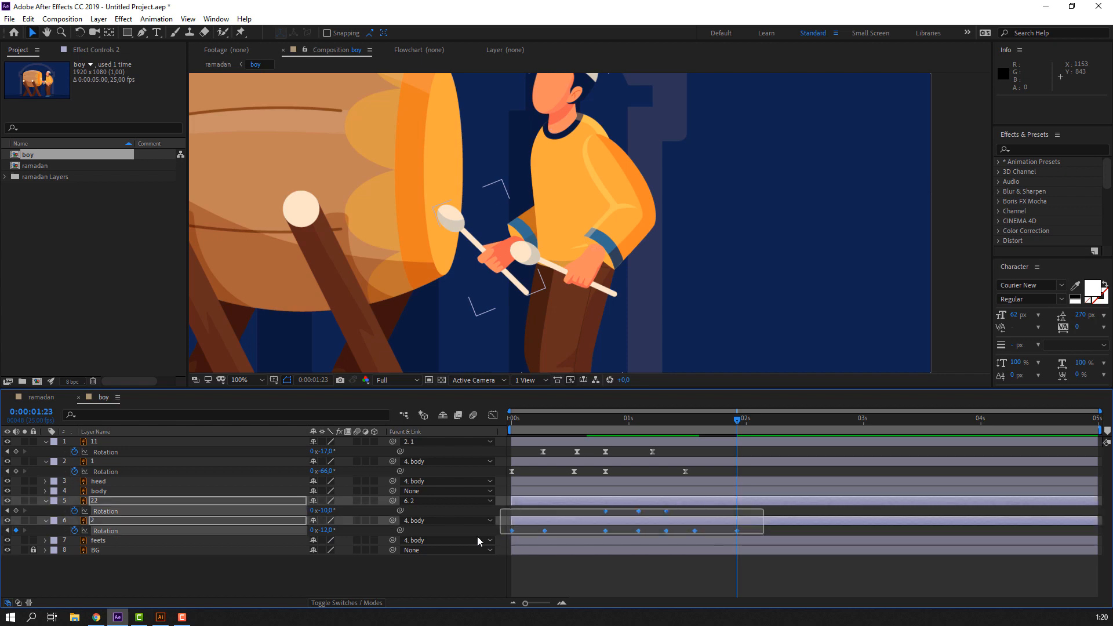
pyautogui.rightClick(545, 534)
pyautogui.moveTo(591, 519)
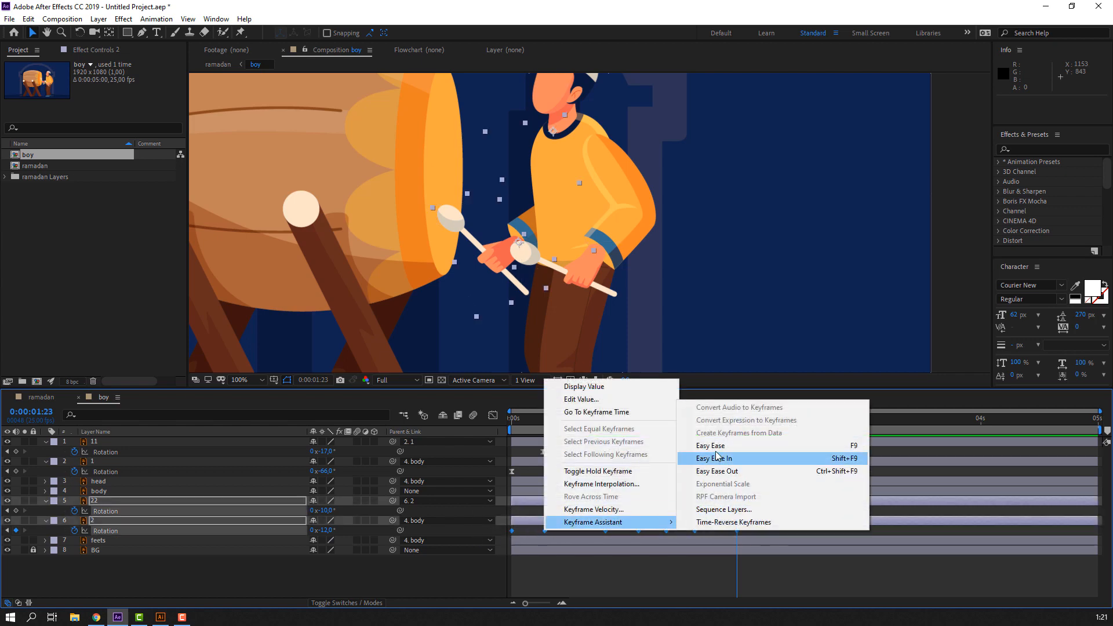
pyautogui.click(655, 459)
pyautogui.click(612, 583)
pyautogui.press('space')
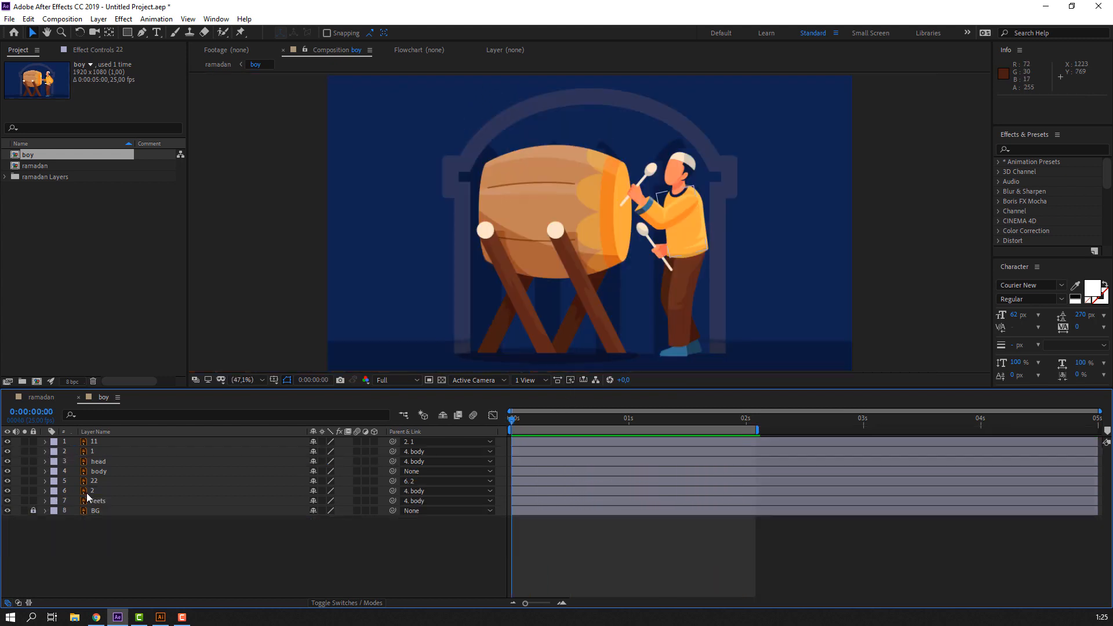
# Step: Add a rotation keyframe to the body layer at frame 0 and try leaning the body to -5° at frame 13
pyautogui.click(114, 474)
pyautogui.press('r')
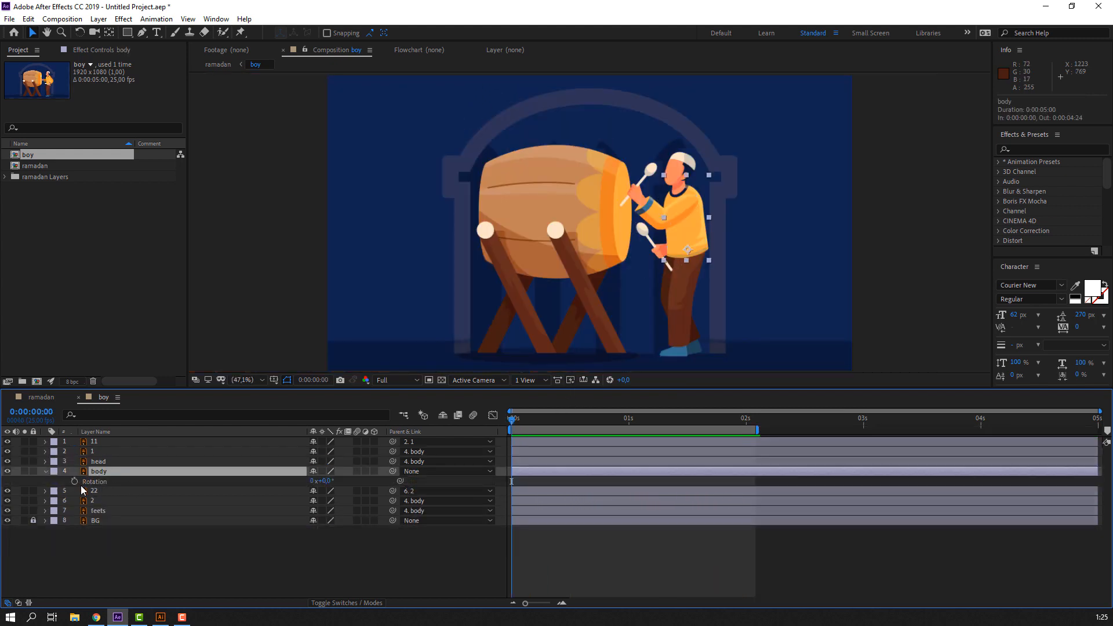
pyautogui.moveTo(515, 427); pyautogui.dragTo(571, 426)
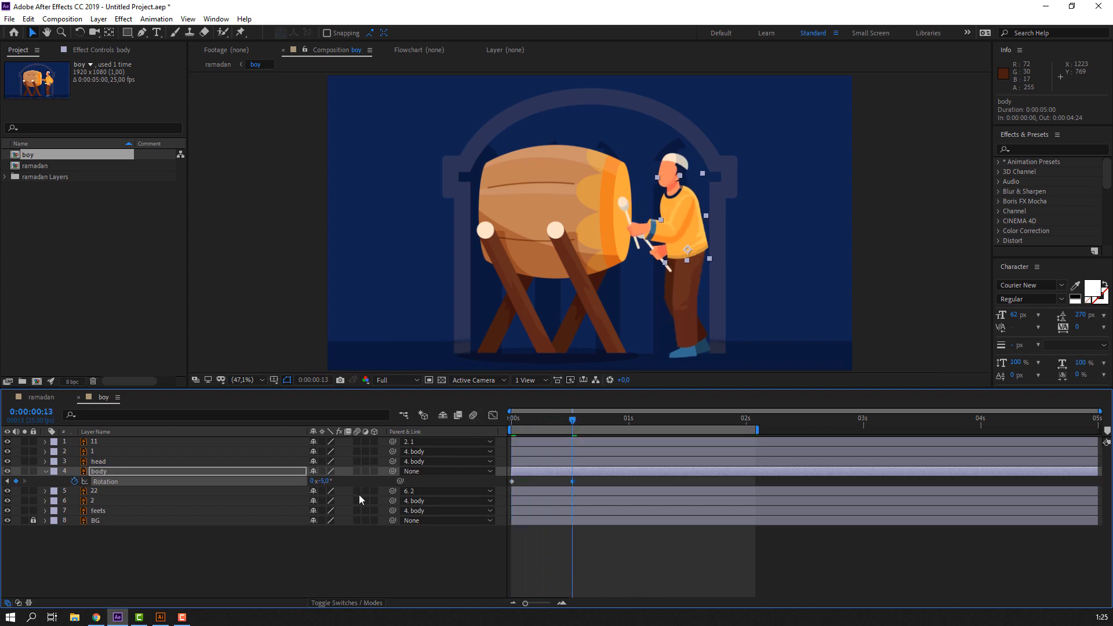
pyautogui.click(190, 557)
# Step: Detach the feets layer from the body by setting its parent to None
pyautogui.click(127, 514)
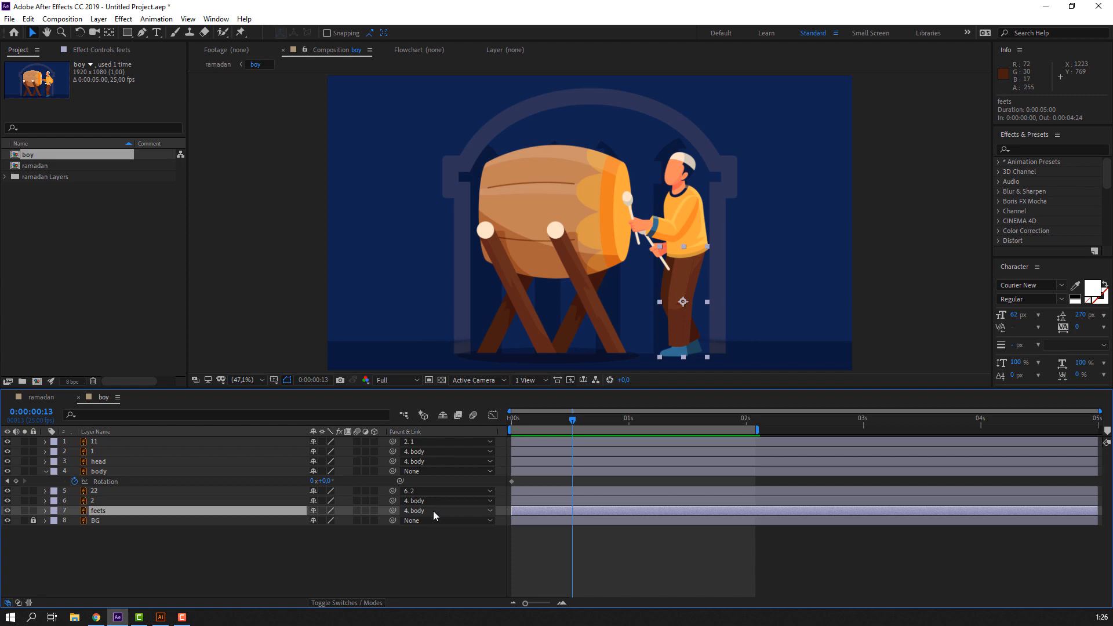
pyautogui.click(447, 510)
pyautogui.click(412, 390)
pyautogui.click(290, 544)
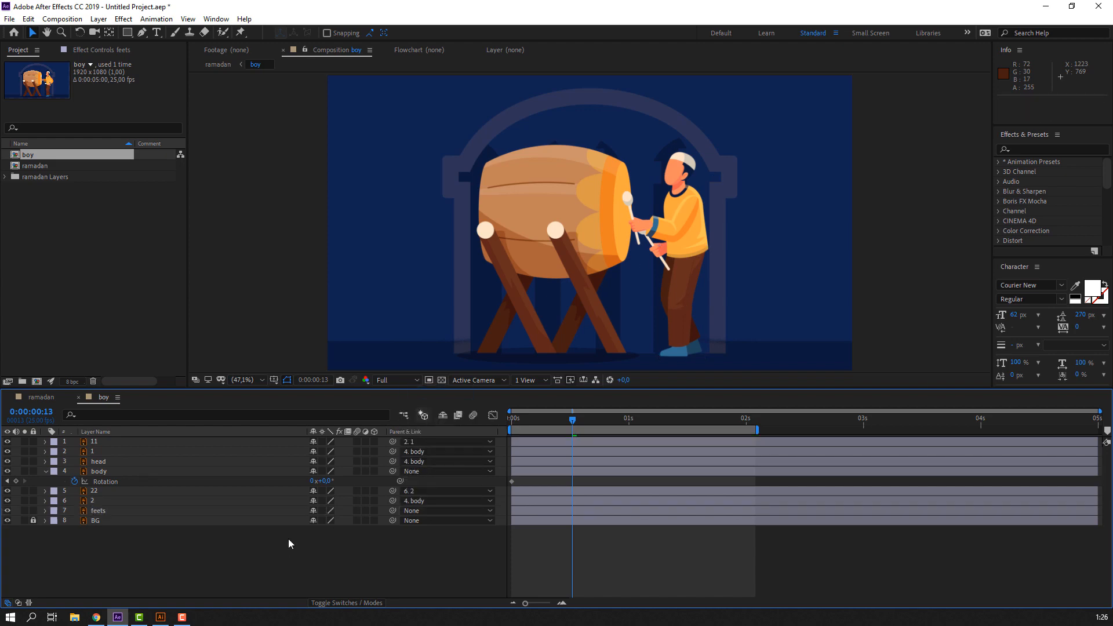
# Step: Continue the body's rocking rotation with keyframes from 0:13 to 1:20, ending at -5°, and copy its first keyframe to 2:01
pyautogui.moveTo(328, 481); pyautogui.dragTo(322, 482)
pyautogui.moveTo(575, 424); pyautogui.dragTo(633, 427)
pyautogui.click(322, 483)
pyautogui.moveTo(322, 482); pyautogui.dragTo(328, 482)
pyautogui.moveTo(528, 425); pyautogui.dragTo(723, 425)
pyautogui.click(327, 556)
pyautogui.click(16, 481)
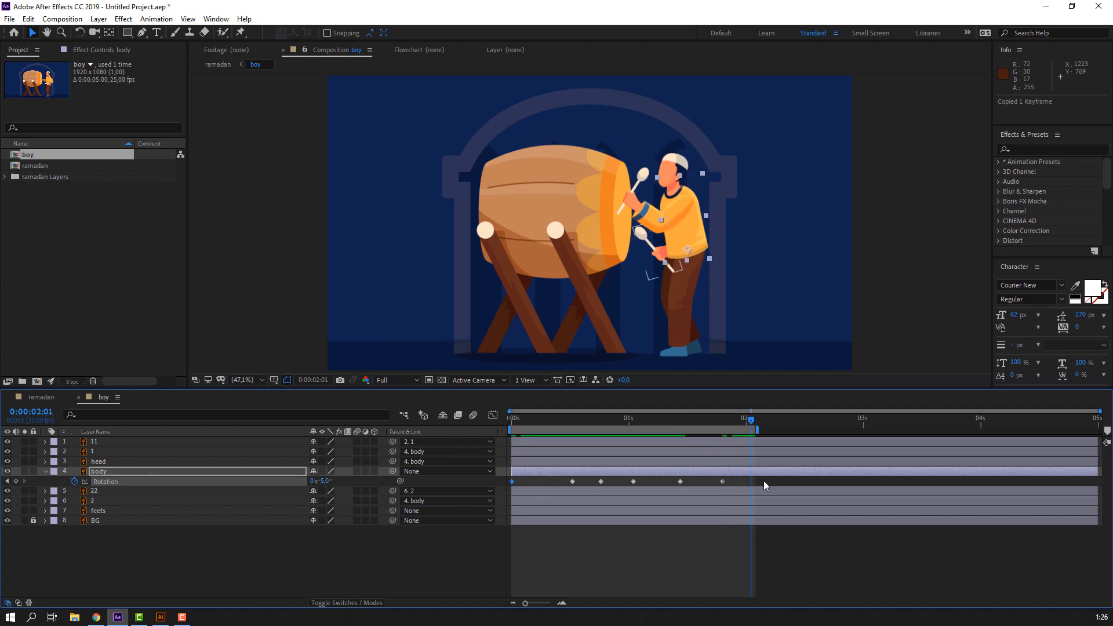
pyautogui.hotkey('ctrl', 'v')
# Step: Apply Easy Ease to all of the body layer's rotation keyframes and preview the animation
pyautogui.moveTo(776, 478); pyautogui.dragTo(510, 512)
pyautogui.rightClick(512, 481)
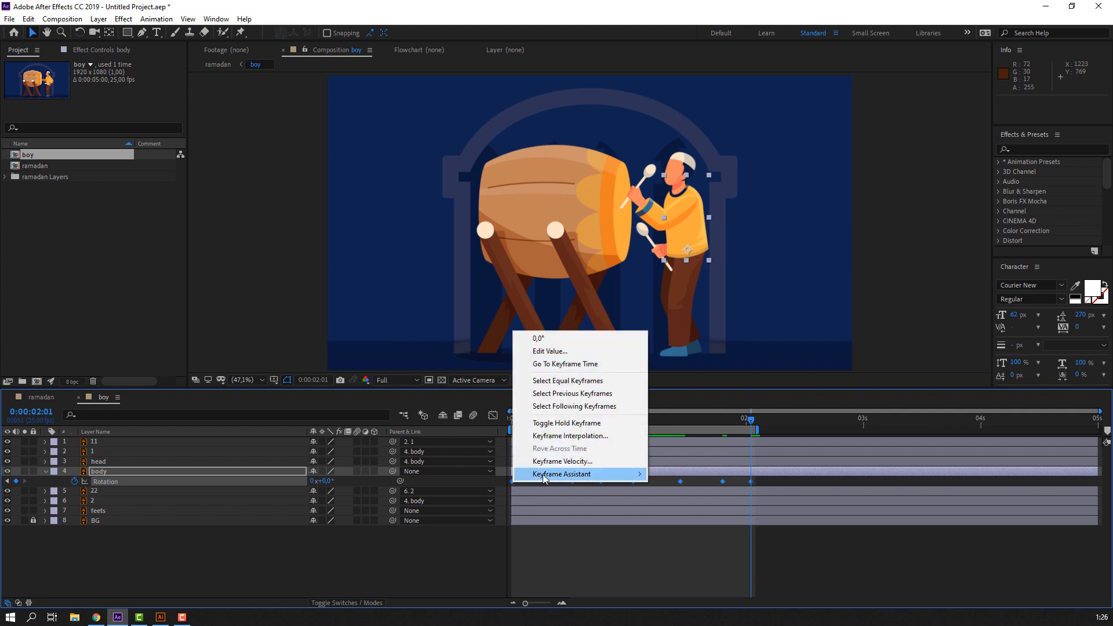
pyautogui.click(690, 520)
pyautogui.press('space')
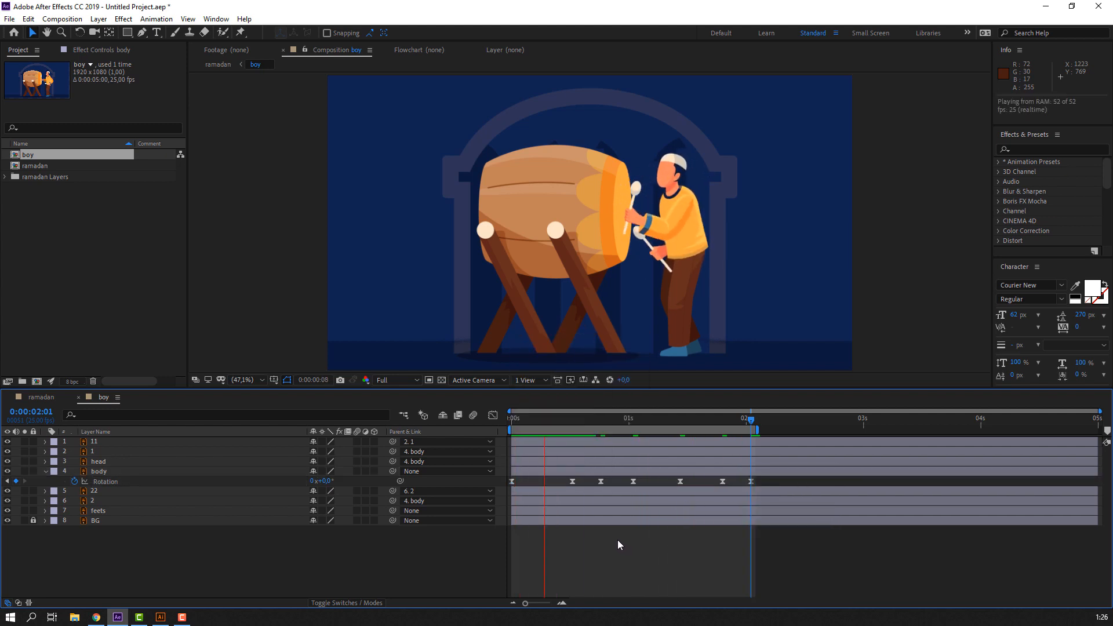
pyautogui.press('space')
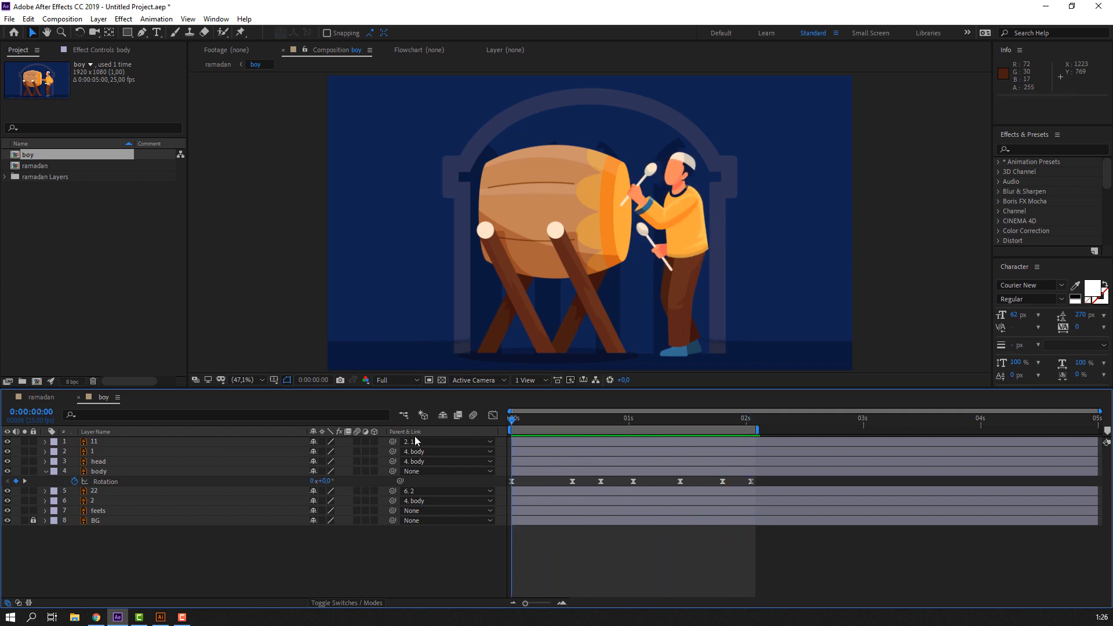
# Step: Animate the head layer's rotation with keyframes at frames 0, 10, 16 and 23, setting the last one to 10°
pyautogui.click(679, 168)
pyautogui.press('r')
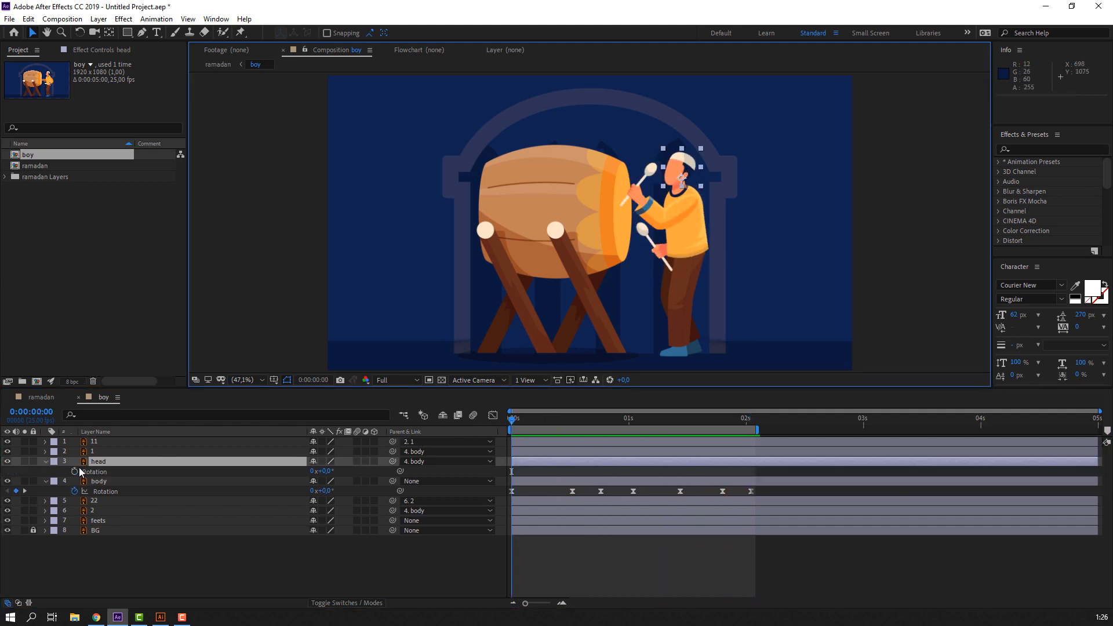
pyautogui.click(75, 472)
pyautogui.moveTo(520, 428); pyautogui.dragTo(558, 428)
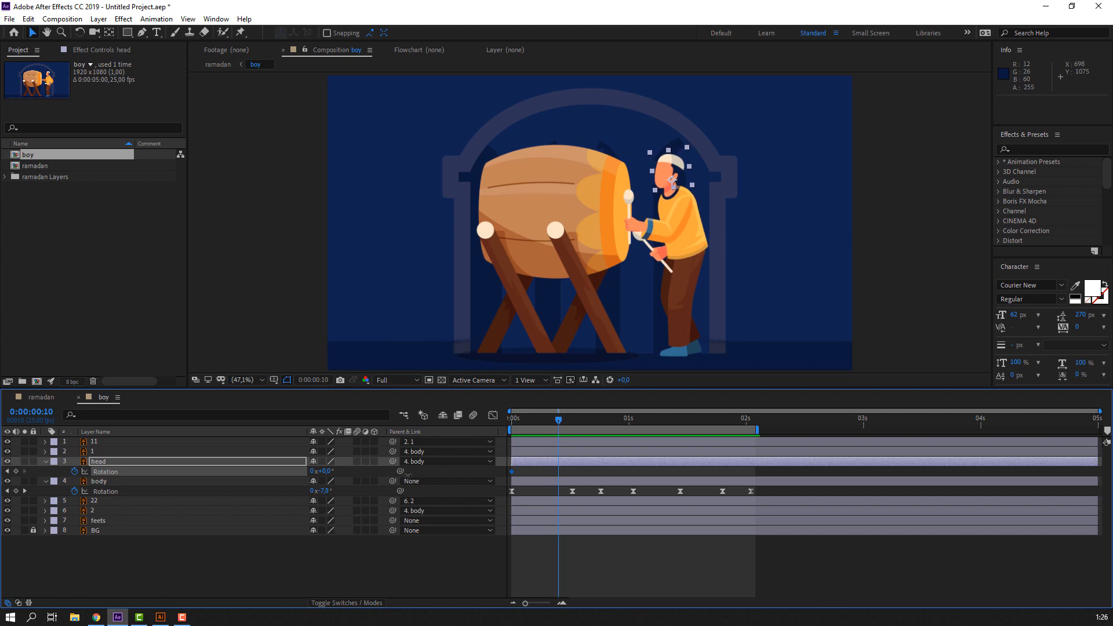
pyautogui.click(324, 468)
pyautogui.moveTo(326, 472); pyautogui.dragTo(317, 473)
pyautogui.moveTo(549, 422); pyautogui.dragTo(619, 429)
pyautogui.moveTo(327, 472); pyautogui.dragTo(335, 471)
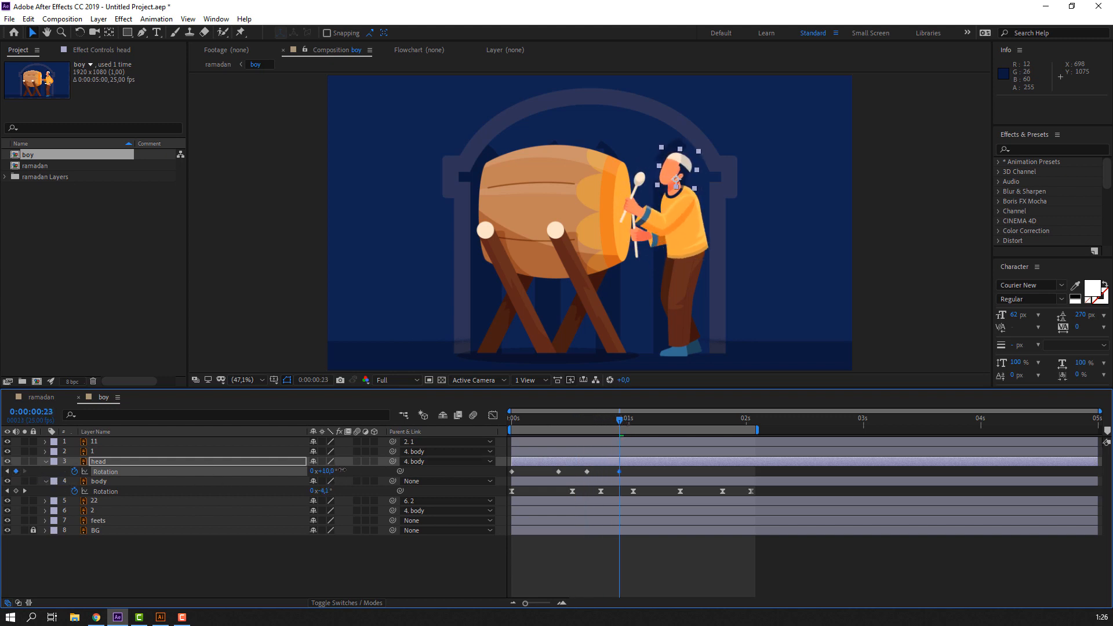
# Step: Set the head's rotation to -21° at 1:06 and replace the 0:23 keyframe with a new, less tilted one at 0:24
pyautogui.moveTo(560, 416); pyautogui.dragTo(657, 422)
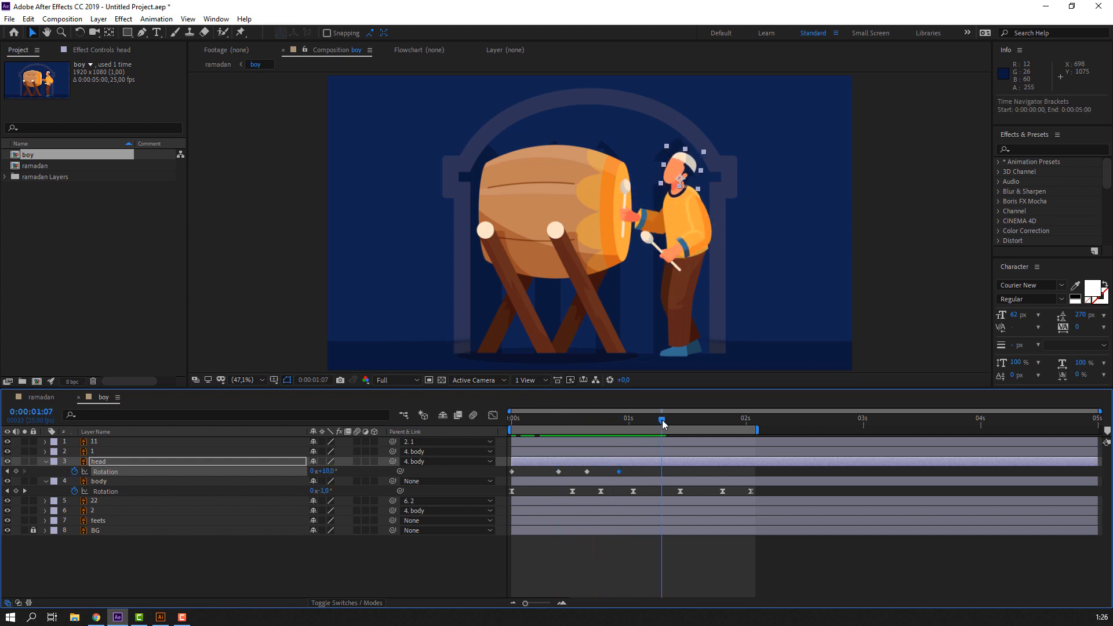
pyautogui.moveTo(326, 472); pyautogui.dragTo(311, 471)
pyautogui.moveTo(619, 471); pyautogui.dragTo(629, 472)
pyautogui.moveTo(589, 421); pyautogui.dragTo(624, 422)
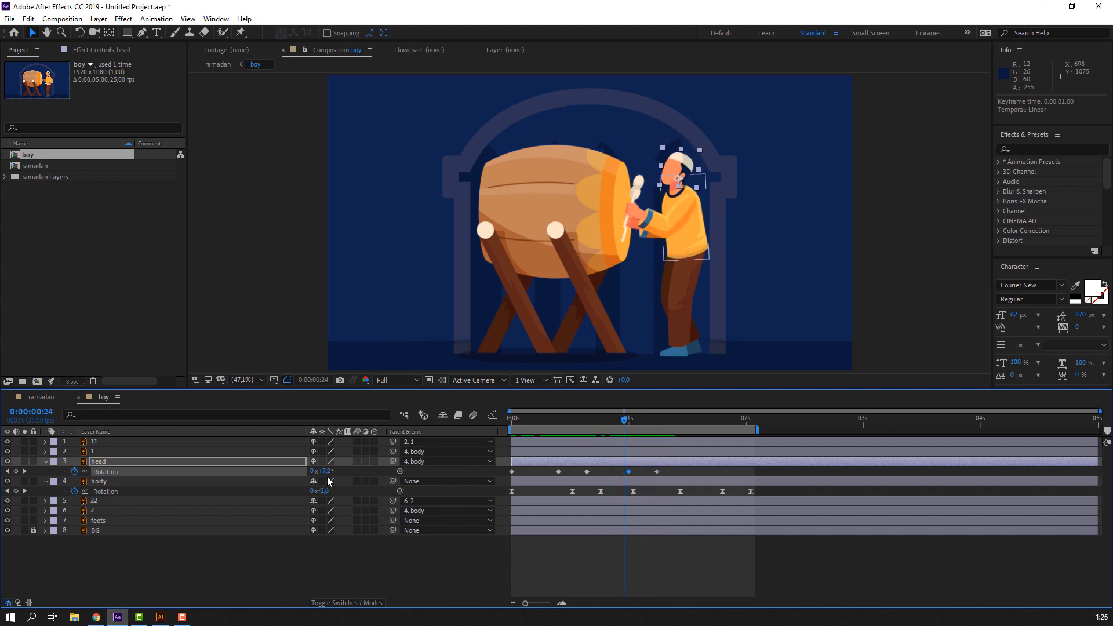
pyautogui.moveTo(322, 472); pyautogui.dragTo(318, 471)
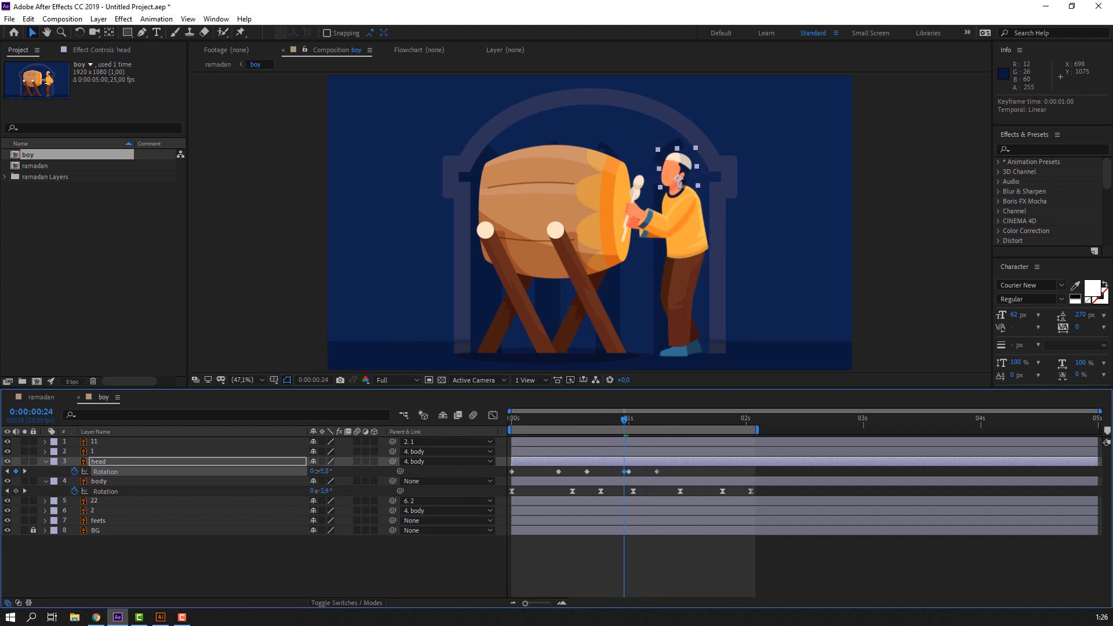
pyautogui.click(629, 472)
pyautogui.press('Delete')
# Step: Set the head's rotation to 0° at 1:20 and add another rotation keyframe at 2:01
pyautogui.moveTo(628, 421); pyautogui.dragTo(717, 425)
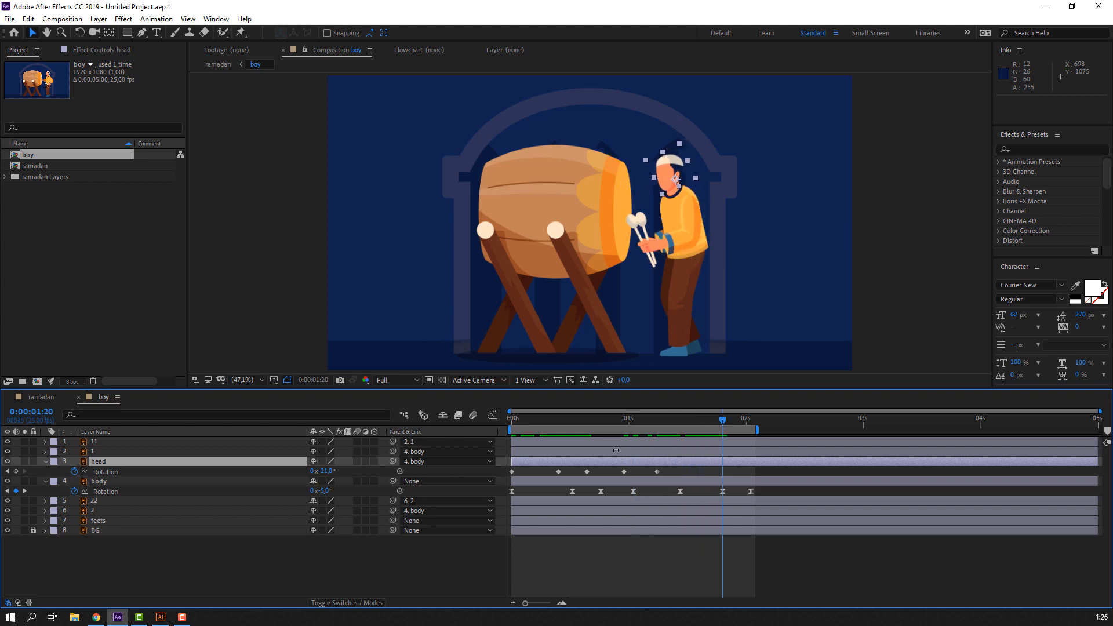
pyautogui.moveTo(325, 472); pyautogui.dragTo(317, 471)
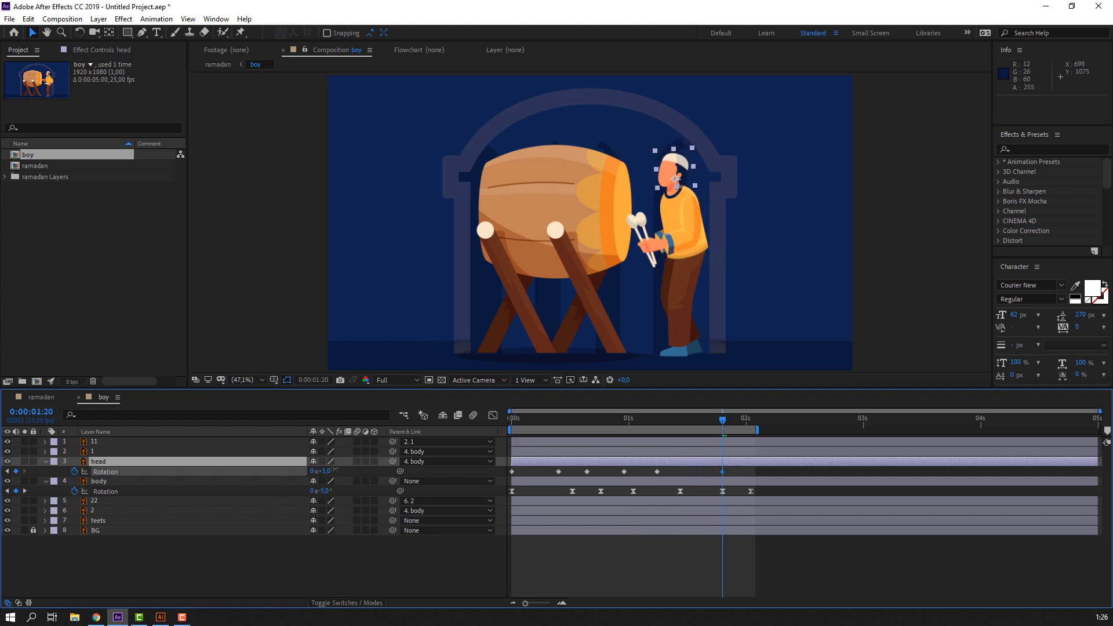
pyautogui.moveTo(722, 421); pyautogui.dragTo(752, 429)
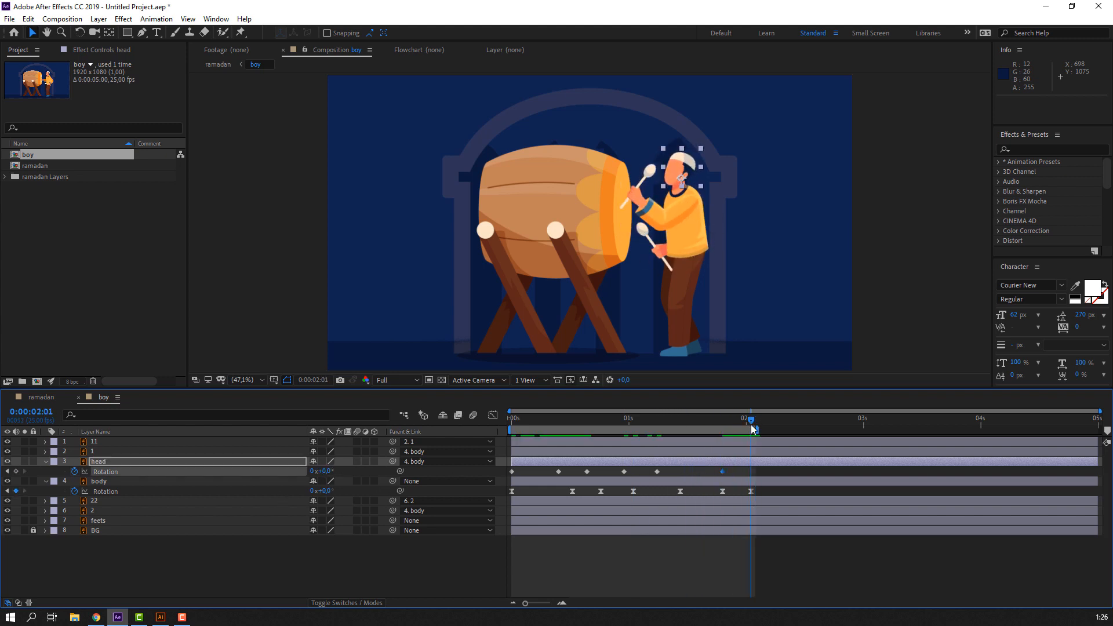
# Step: Apply Easy Ease to all of the head layer's rotation keyframes and preview the animation
pyautogui.moveTo(730, 475); pyautogui.dragTo(503, 487)
pyautogui.rightClick(513, 477)
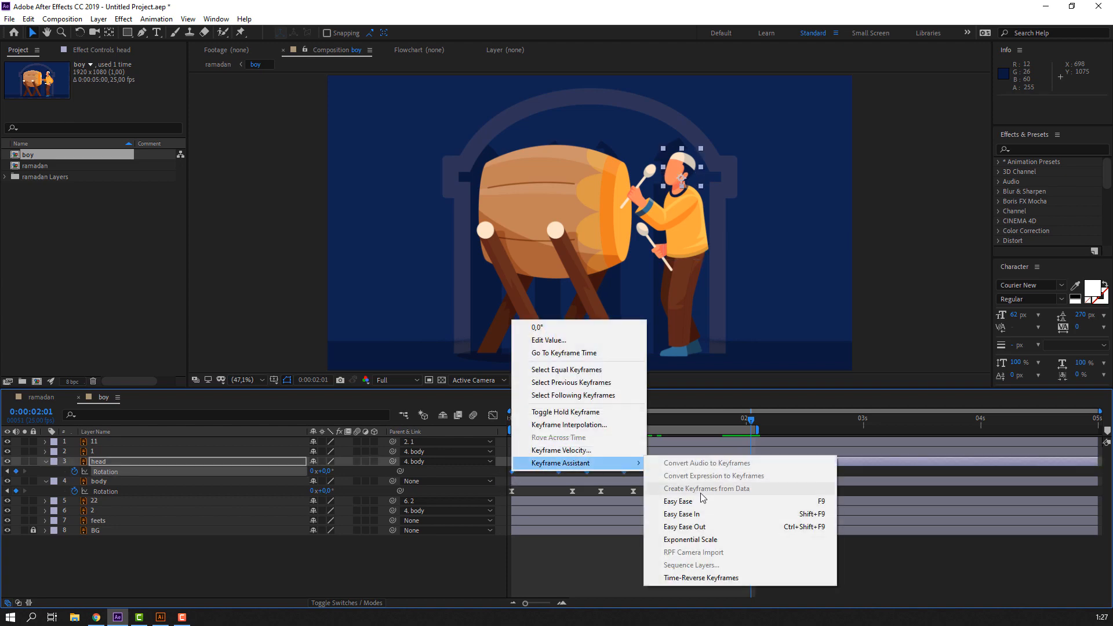
pyautogui.click(708, 499)
pyautogui.press('space')
pyautogui.click(656, 535)
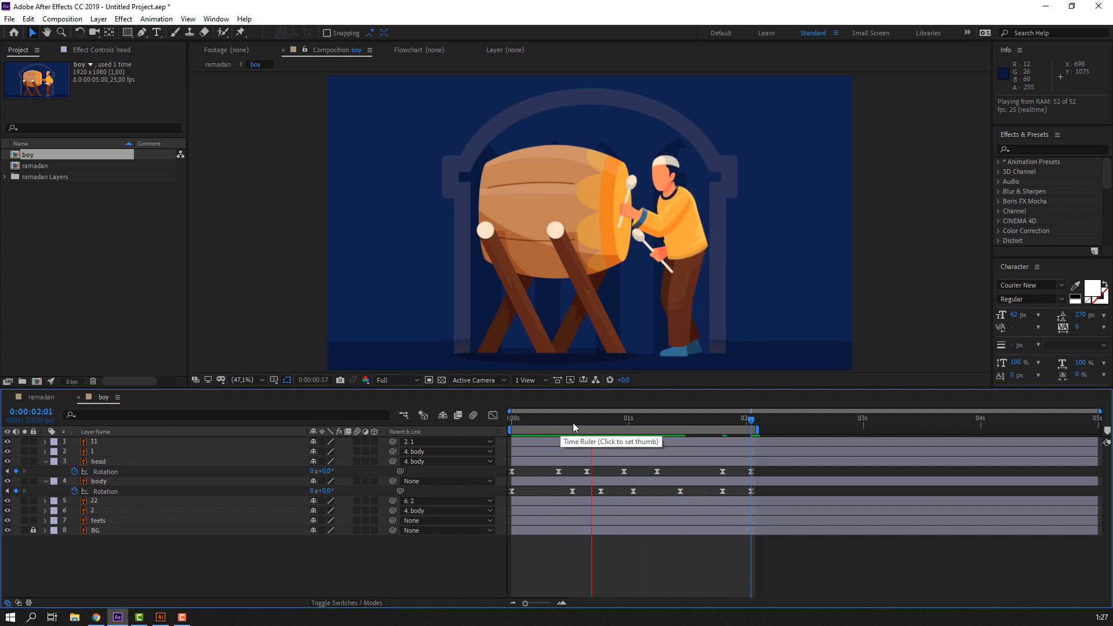
# Step: Return to frame 0 and collapse the properties of the head and body layers
pyautogui.moveTo(569, 422); pyautogui.dragTo(379, 452)
pyautogui.click(45, 461)
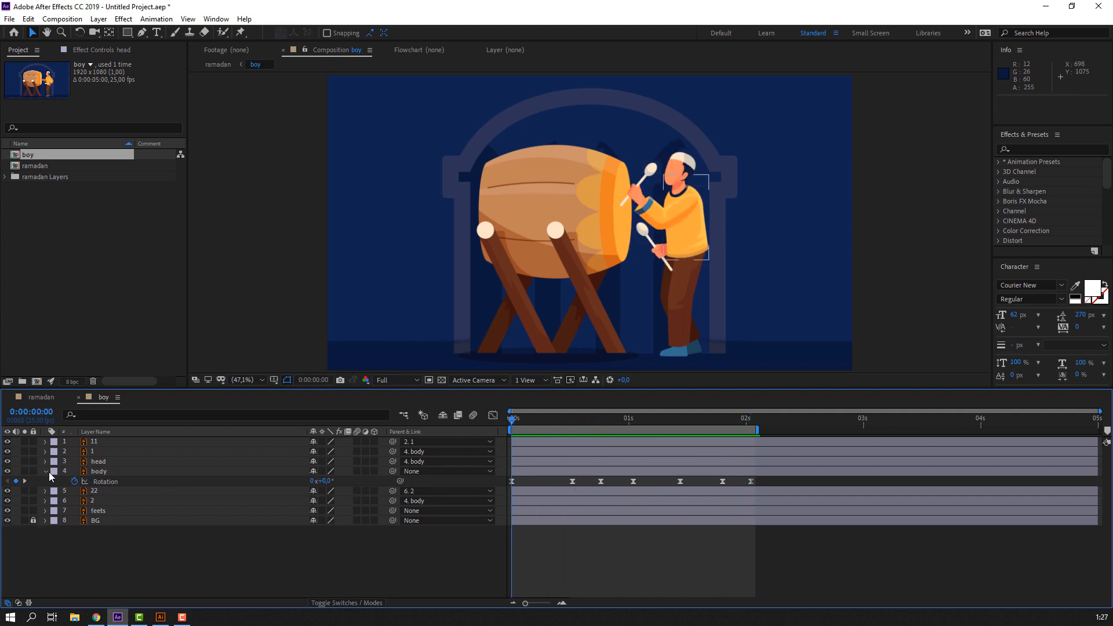
pyautogui.click(45, 471)
pyautogui.click(41, 397)
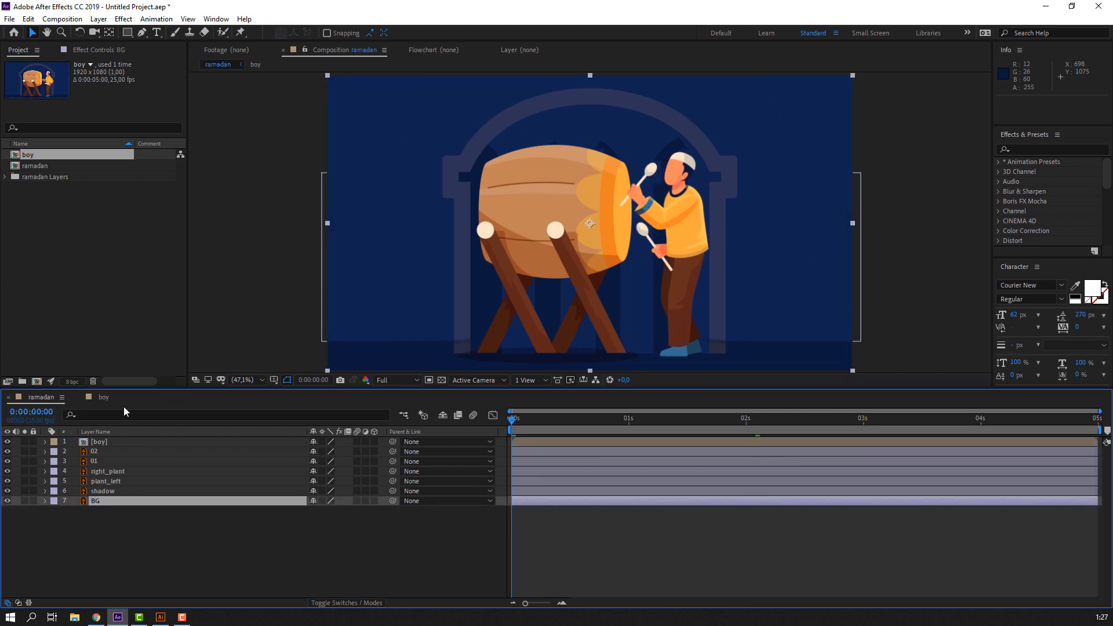
pyautogui.click(104, 397)
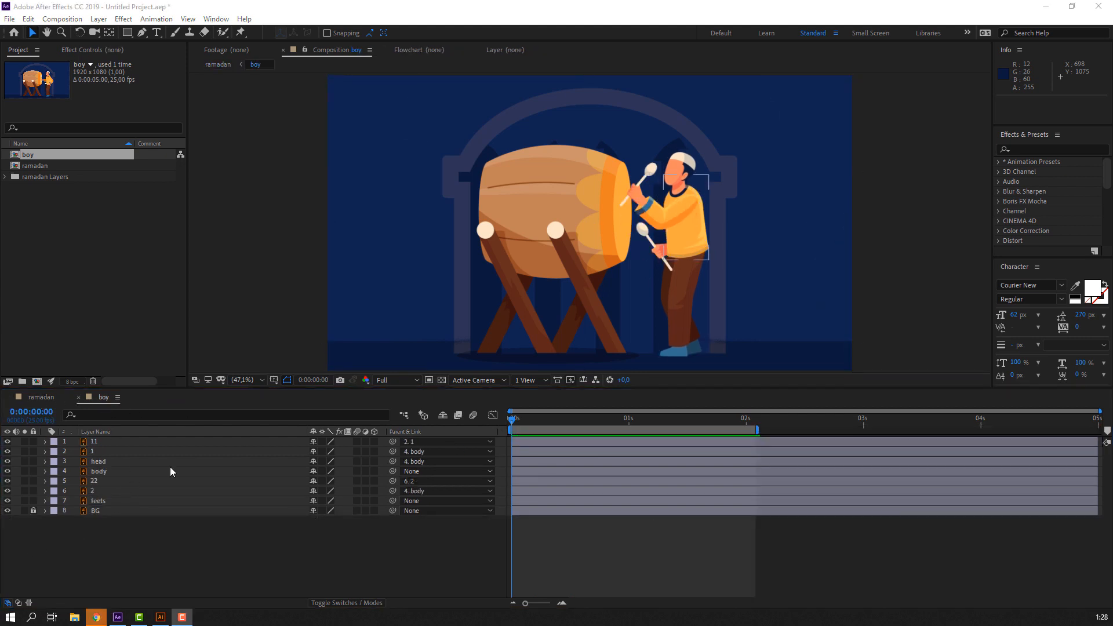
pyautogui.click(493, 432)
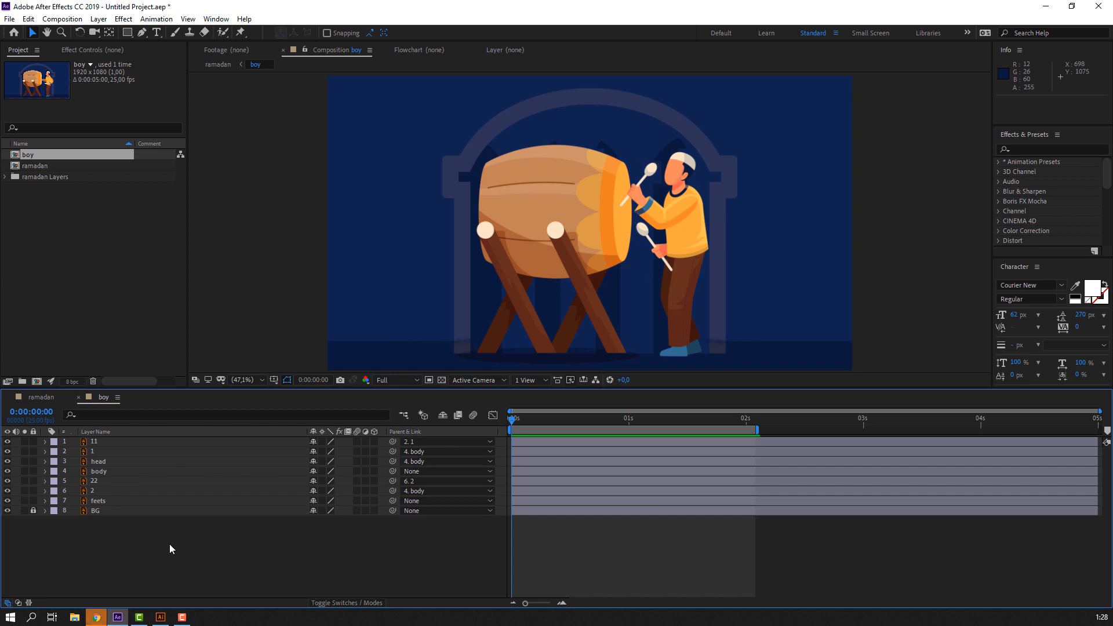
# Step: Try deleting the BG layer from the ramadan composition and undo the deletion
pyautogui.click(45, 400)
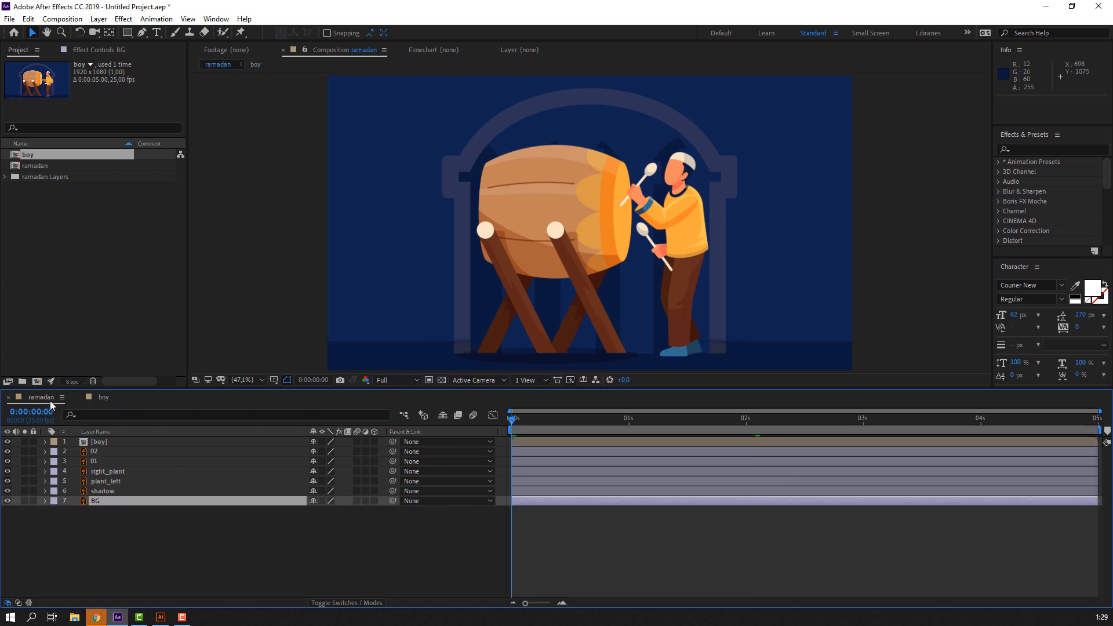
pyautogui.click(137, 563)
pyautogui.click(99, 503)
pyautogui.press('Delete')
pyautogui.click(102, 461)
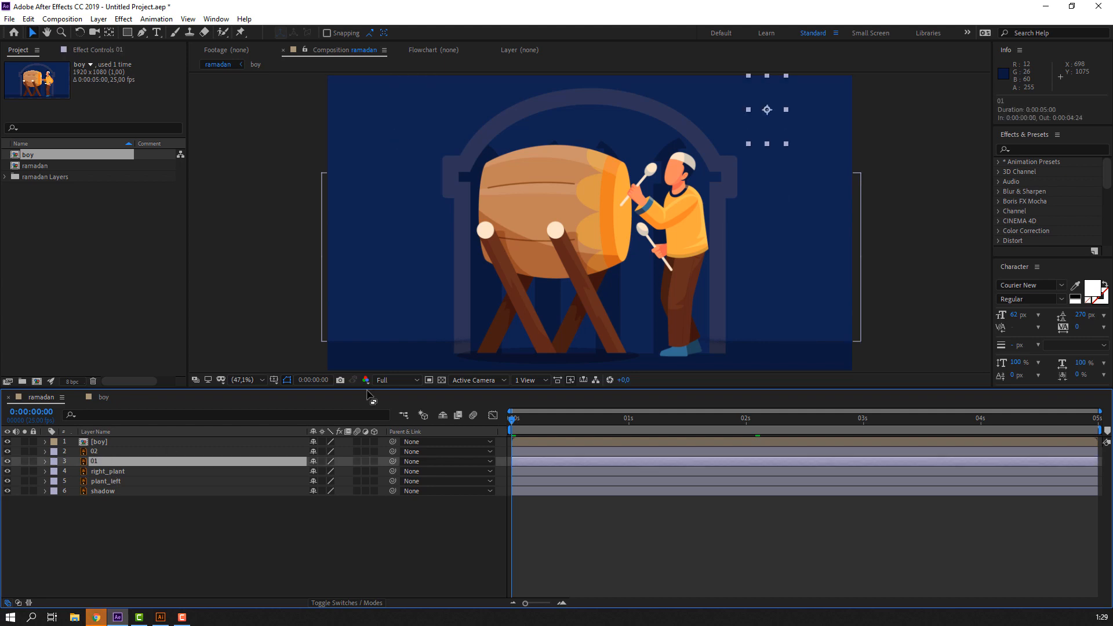
pyautogui.click(107, 548)
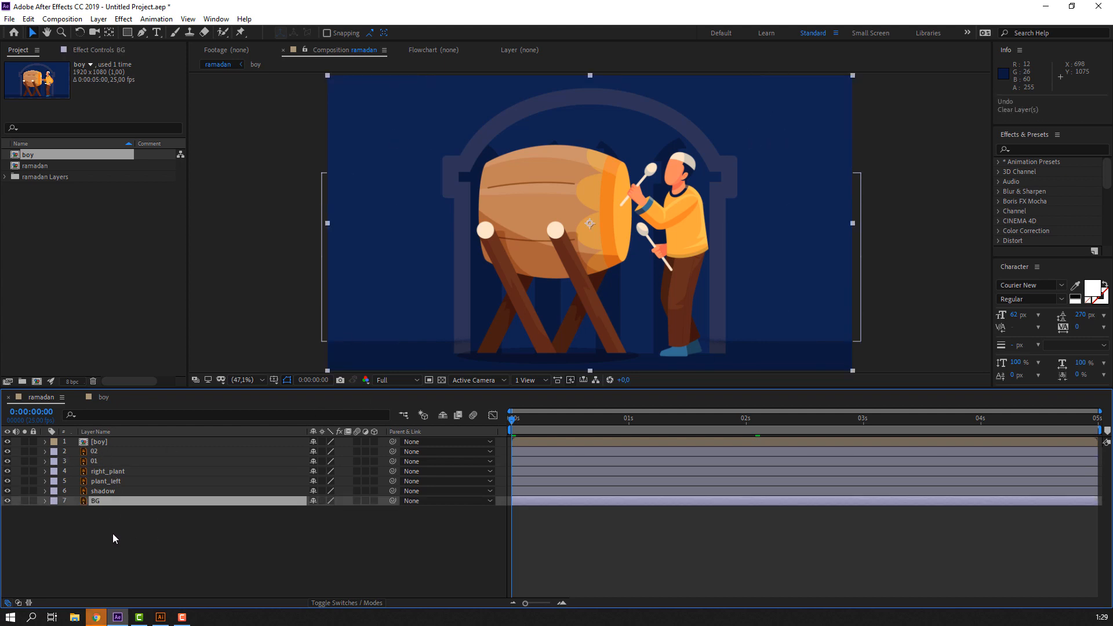
# Step: Unlock and delete the BG layer inside the boy precomposition, and return to the ramadan composition
pyautogui.doubleClick(96, 443)
pyautogui.click(33, 511)
pyautogui.click(119, 510)
pyautogui.press('Delete')
pyautogui.click(43, 398)
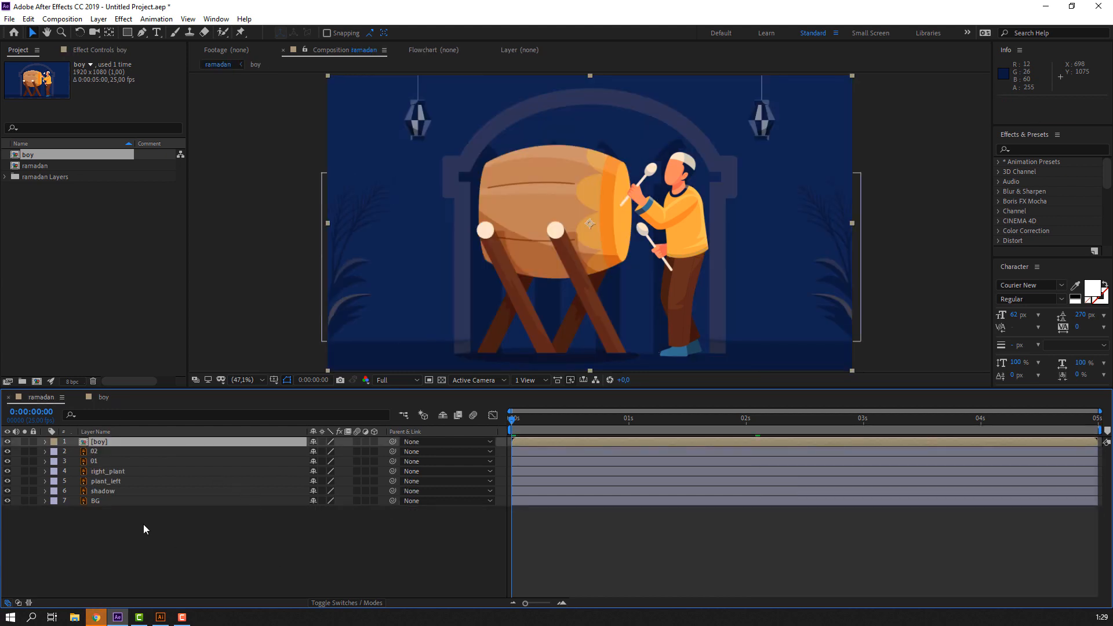
# Step: Move the anchor point of lantern layer 02 to the upper end of its string
pyautogui.click(113, 452)
pyautogui.scroll(3, 407, 110)
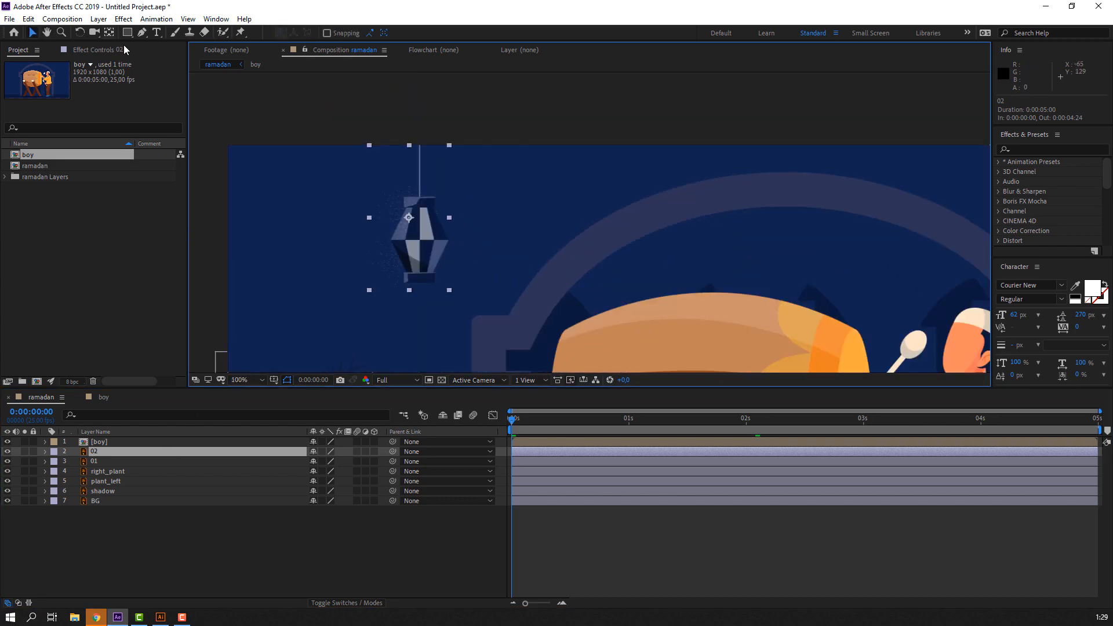
pyautogui.hotkey('ctrl', 'z')
pyautogui.click(109, 33)
pyautogui.moveTo(408, 217); pyautogui.dragTo(423, 156)
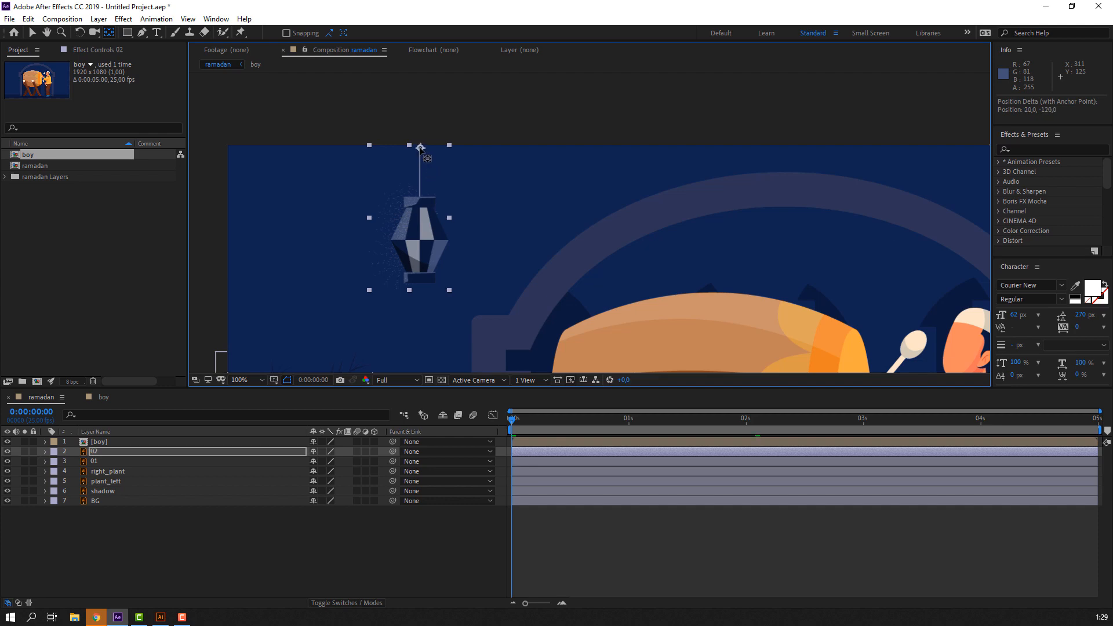
pyautogui.scroll(-1, 426, 172)
pyautogui.moveTo(809, 232); pyautogui.dragTo(623, 235)
pyautogui.press('v')
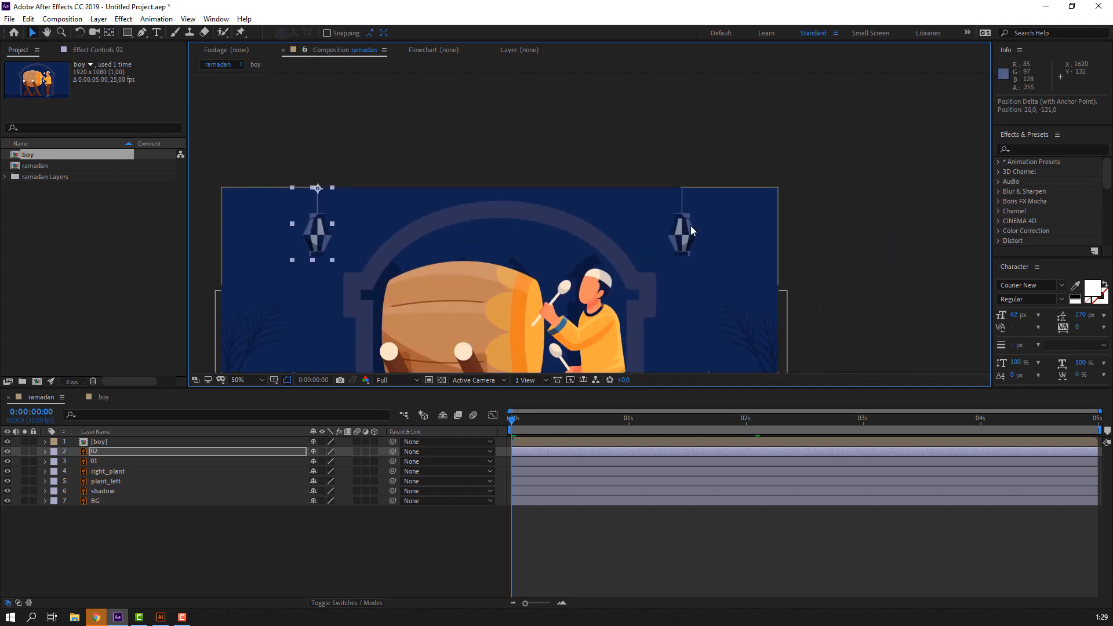
# Step: Delete lantern layer 01 from the ramadan composition
pyautogui.click(691, 225)
pyautogui.click(98, 455)
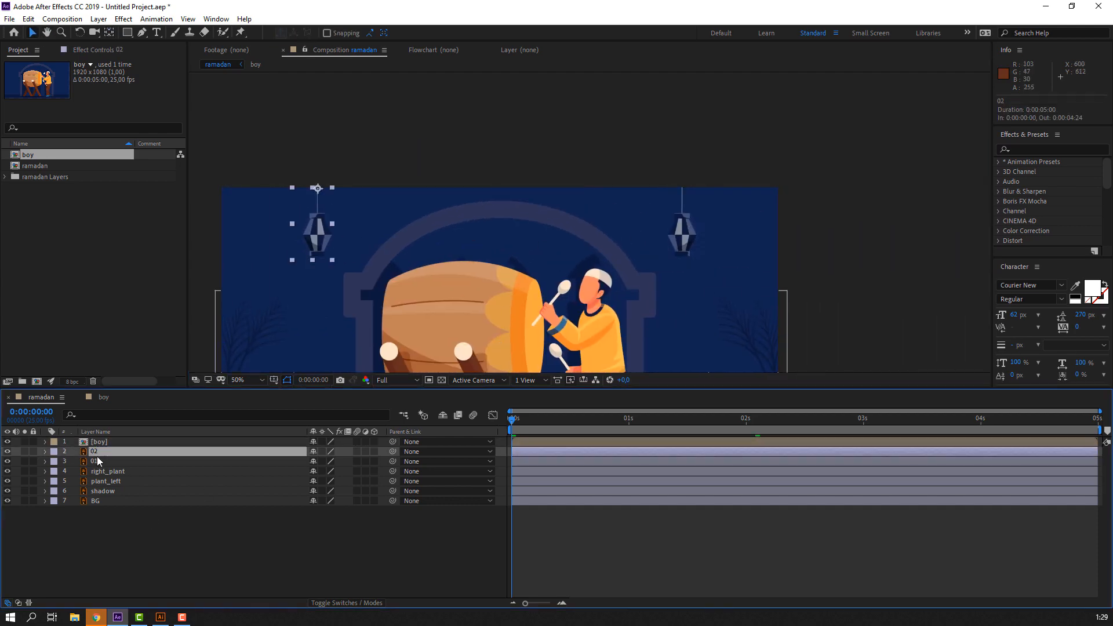
pyautogui.click(97, 461)
pyautogui.press('Delete')
pyautogui.click(274, 272)
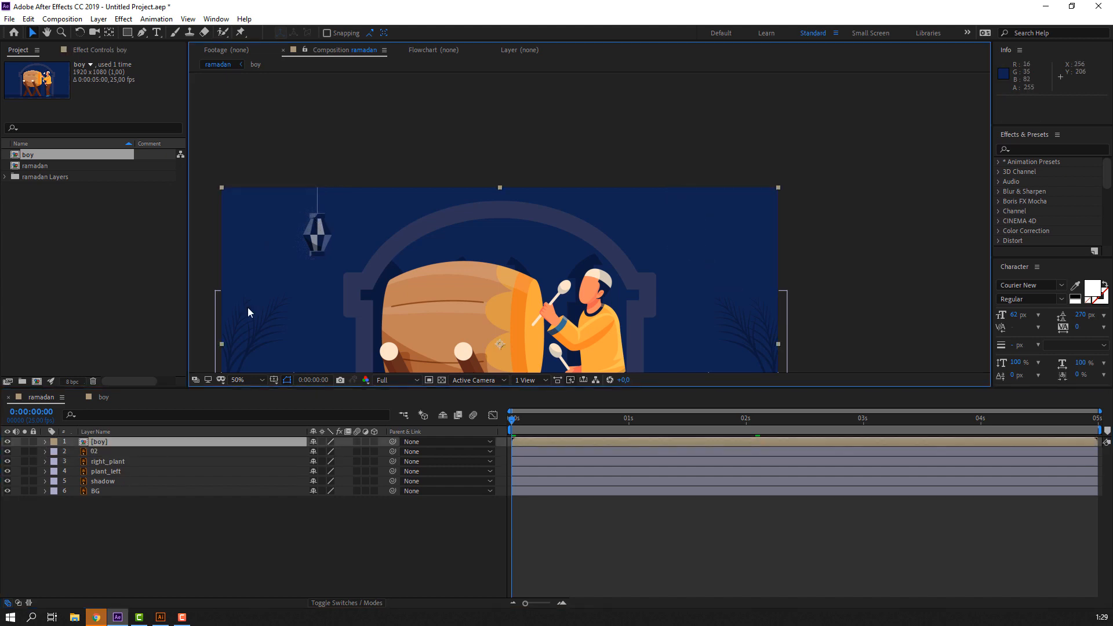
# Step: Keyframe the rotation of lantern layer 02 at 4° on frame 0 and -4° on frame 10
pyautogui.click(103, 452)
pyautogui.press('r')
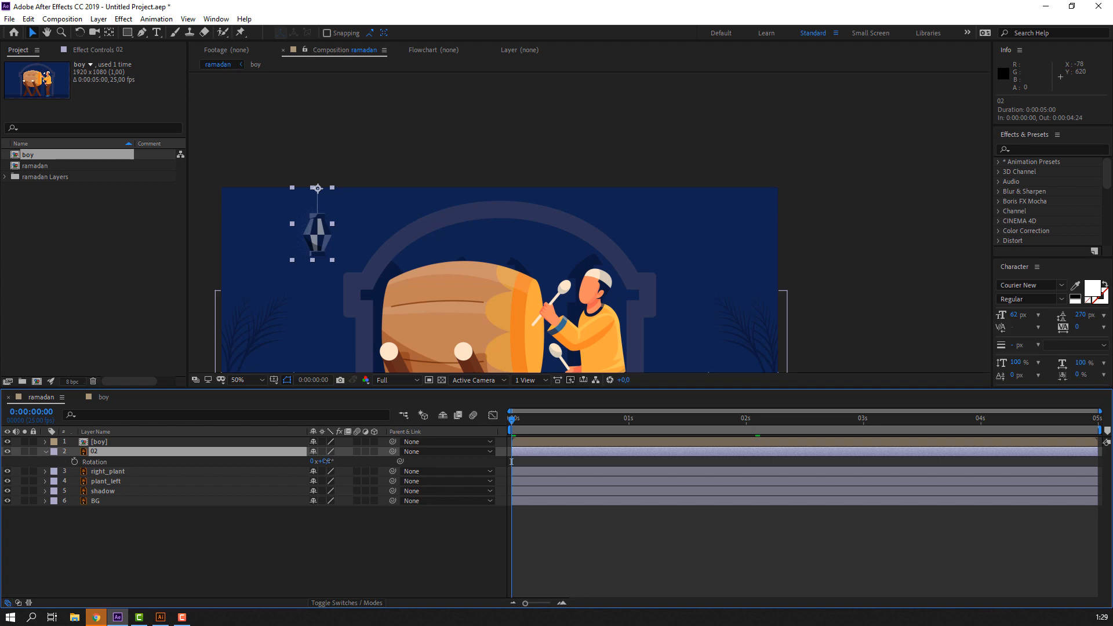
pyautogui.moveTo(325, 461); pyautogui.dragTo(330, 473)
pyautogui.press('Return')
pyautogui.hotkey('shift', 'pagedown')
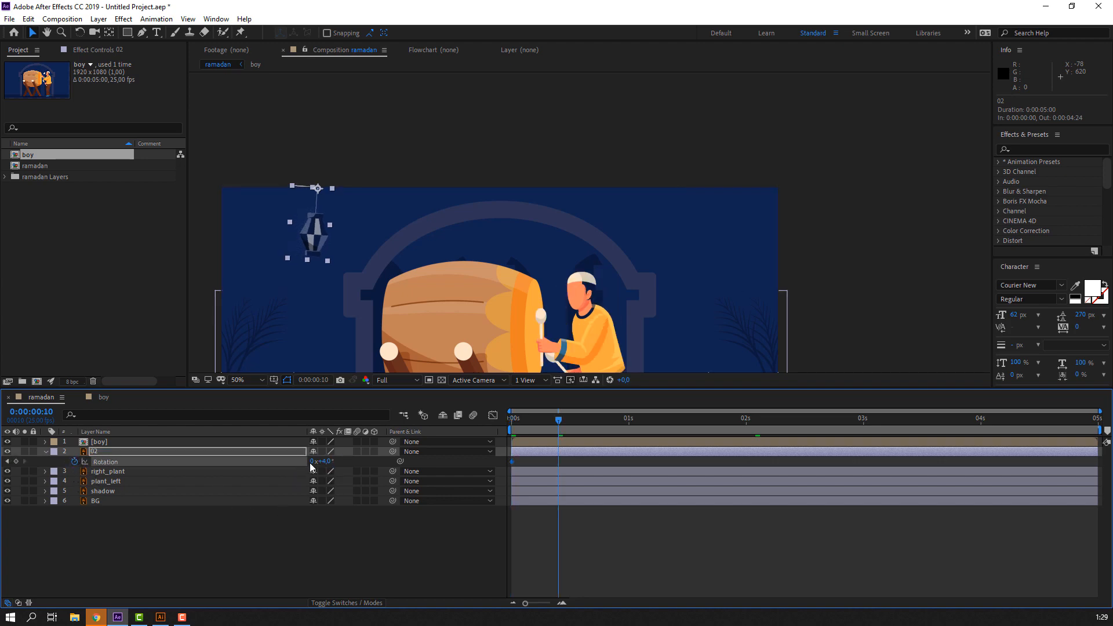
pyautogui.press('Return')
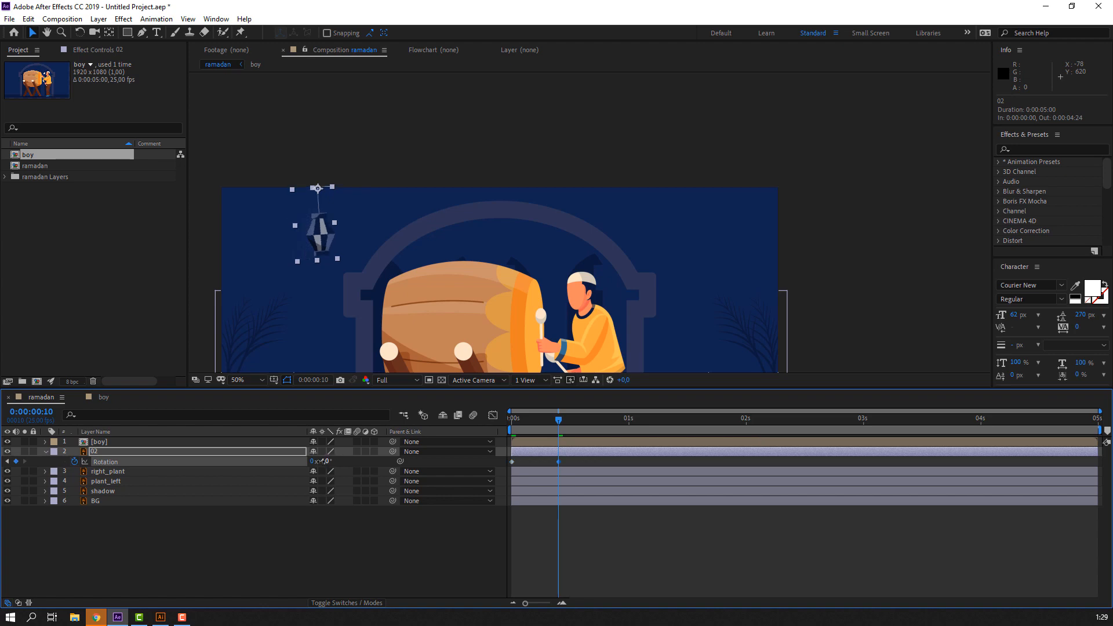
# Step: Copy layer 02's first rotation keyframe to frame 20 and preview the swing with the work area ending there
pyautogui.hotkey('shift', 'pagedown')
pyautogui.hotkey('ctrl', 'c')
pyautogui.hotkey('ctrl', 'v')
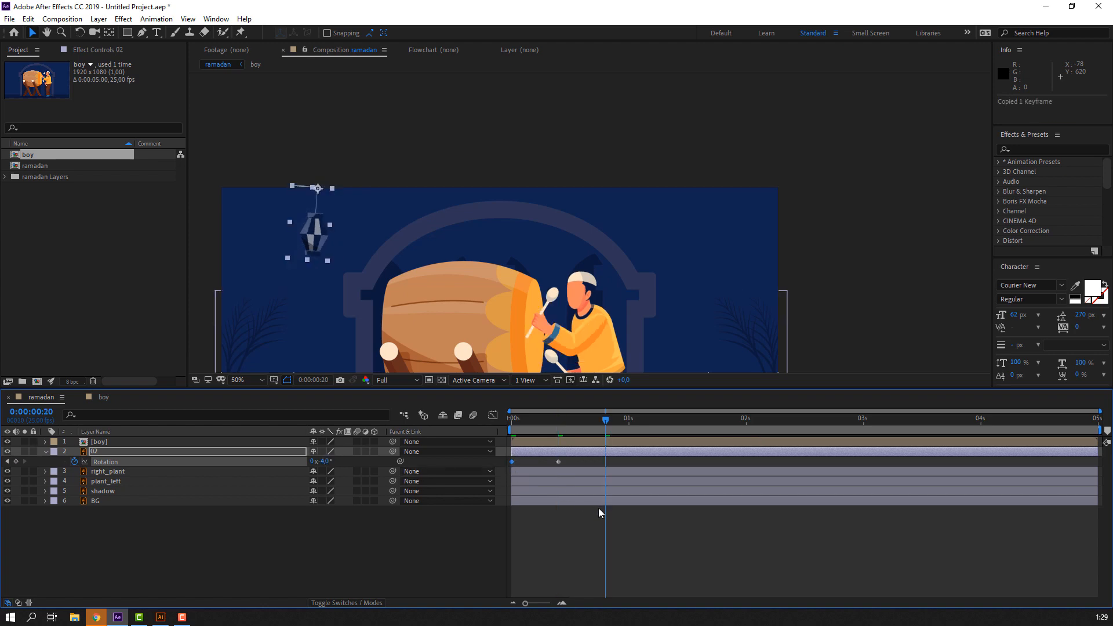
pyautogui.press('n')
pyautogui.press('space')
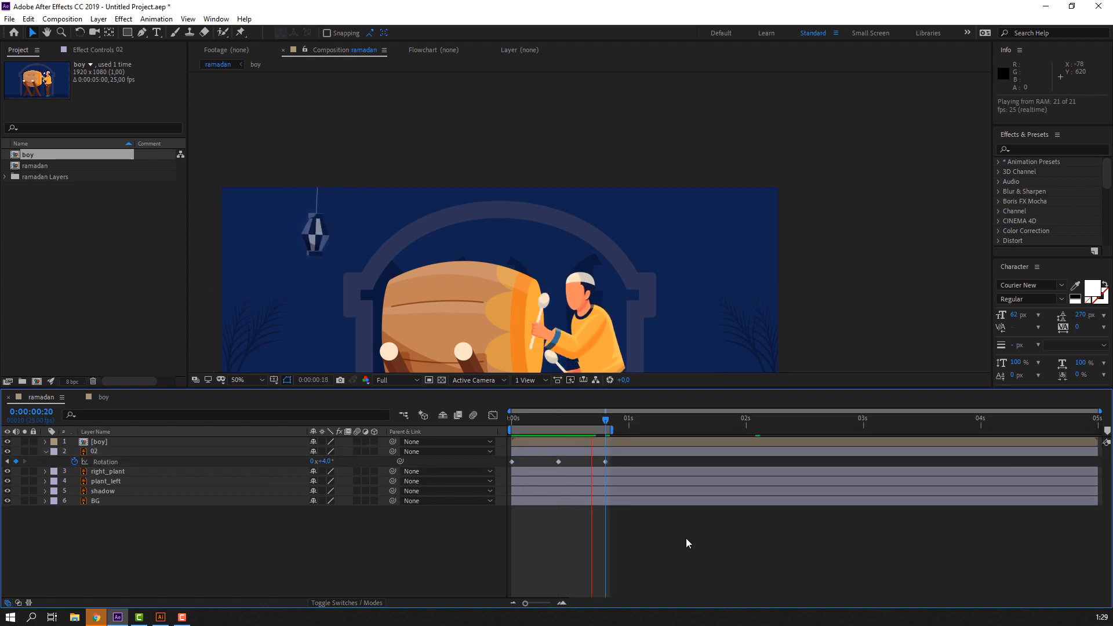
pyautogui.press('space')
# Step: Reduce the swing of lantern layer 02 by setting its rotation keyframes to 3° on frame 0, -3° on frame 10 and 3° on frame 20
pyautogui.moveTo(626, 459); pyautogui.dragTo(496, 467)
pyautogui.moveTo(542, 422); pyautogui.dragTo(497, 427)
pyautogui.click(325, 507)
pyautogui.write('6')
pyautogui.press('Return')
pyautogui.moveTo(578, 422); pyautogui.dragTo(557, 425)
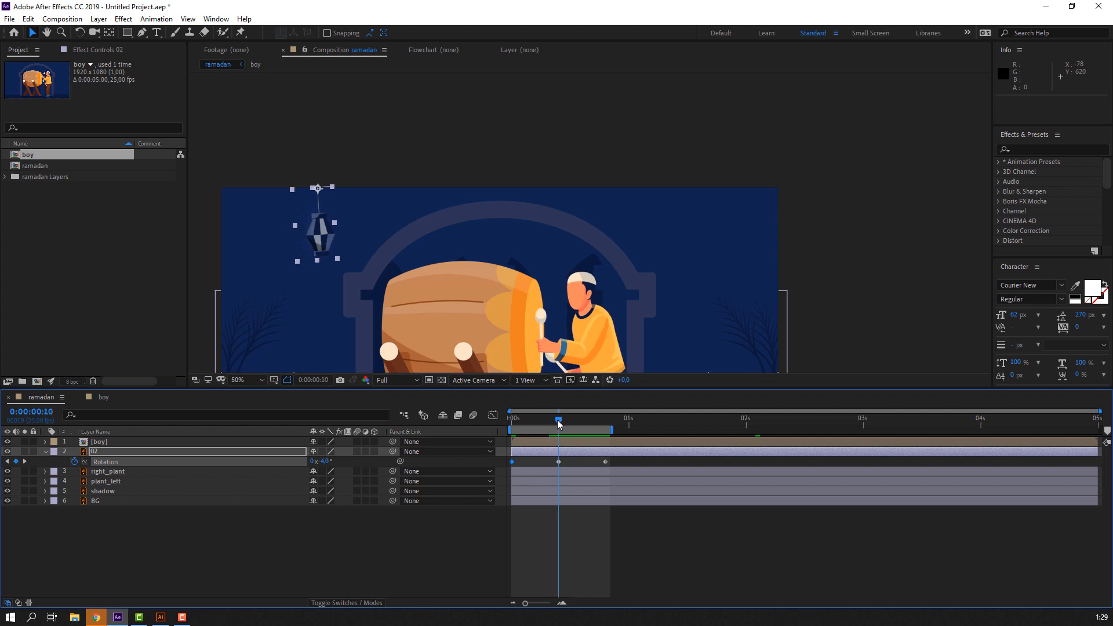
pyautogui.write('4')
pyautogui.press('Return')
pyautogui.press('k')
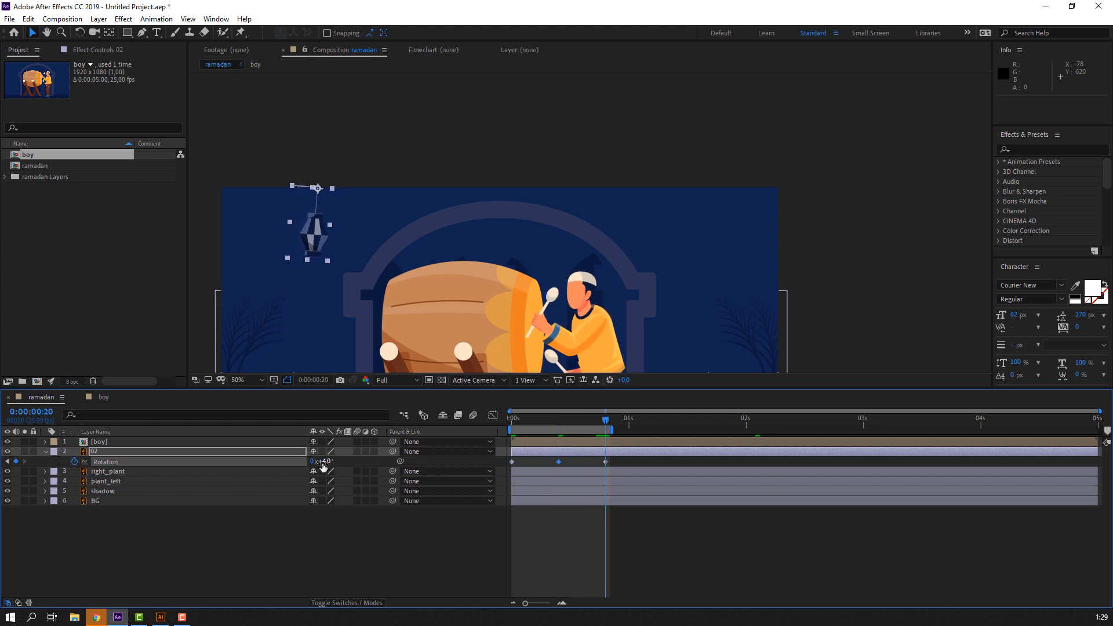
pyautogui.press('Return')
# Step: Apply Easy Ease to all three rotation keyframes of lantern layer 02 and preview the swing
pyautogui.rightClick(513, 468)
pyautogui.moveTo(614, 452)
pyautogui.click(690, 495)
pyautogui.press('space')
pyautogui.press('space')
# Step: Slow layer 02's swing by stretching its rotation keyframes proportionally until the last one sits at 0:00:01:17, previewing with an extended work area
pyautogui.moveTo(617, 460); pyautogui.dragTo(503, 468)
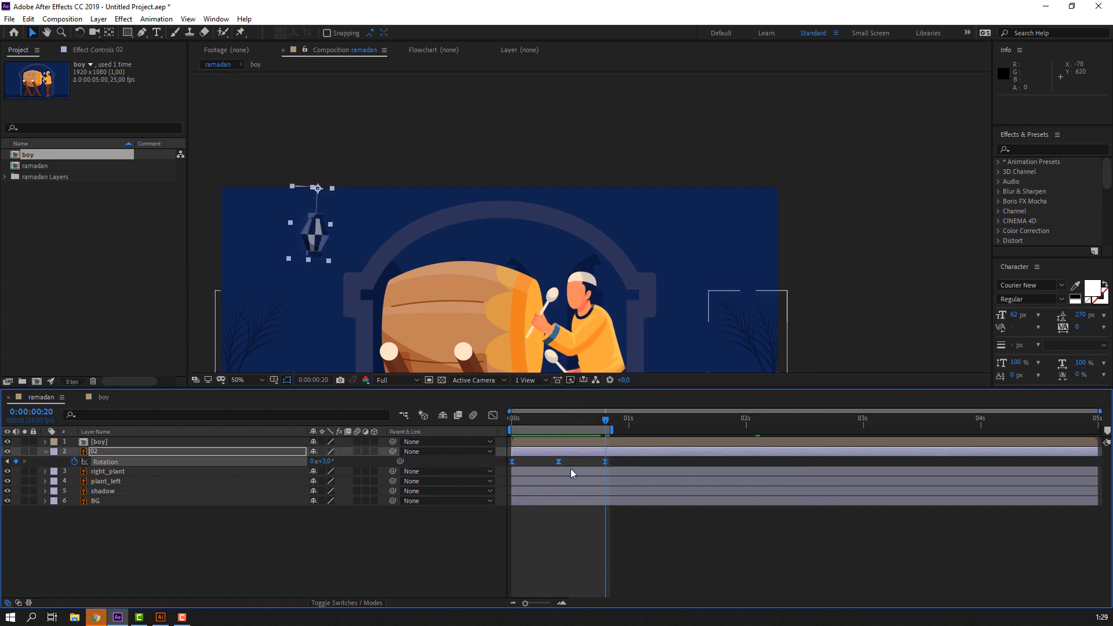
pyautogui.moveTo(605, 462); pyautogui.dragTo(657, 462)
pyautogui.click(641, 530)
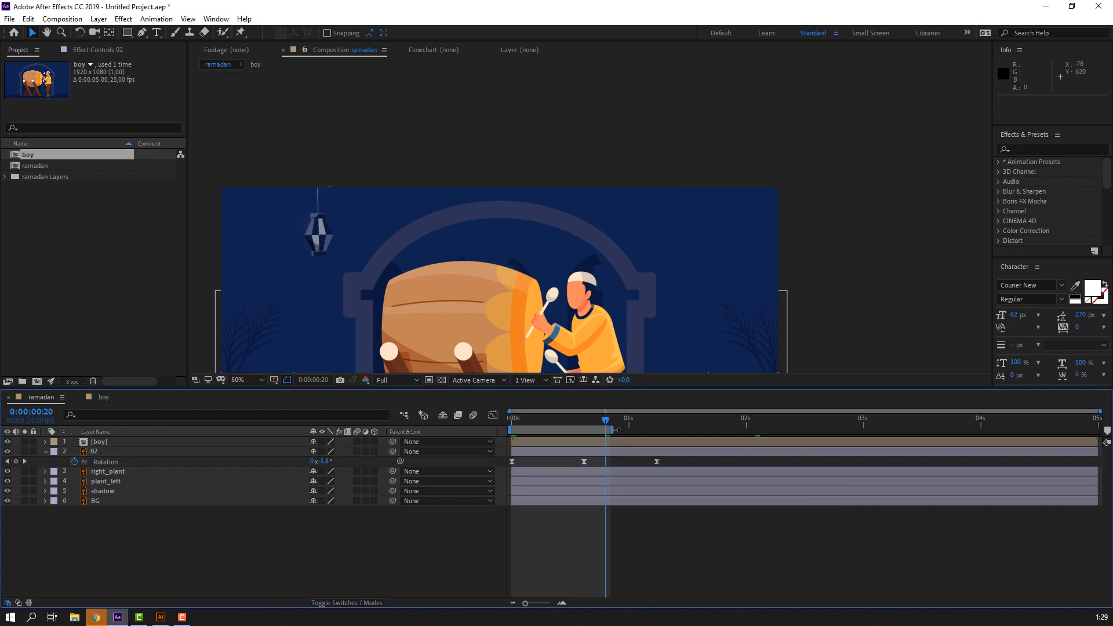
pyautogui.moveTo(612, 430); pyautogui.dragTo(650, 428)
pyautogui.press('space')
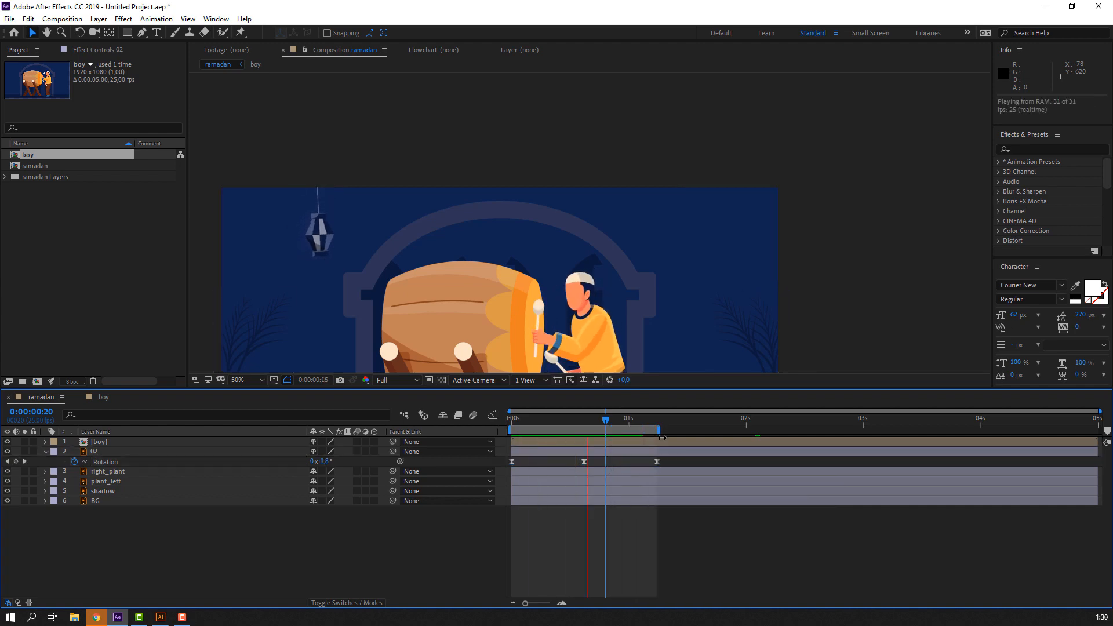
pyautogui.click(658, 461)
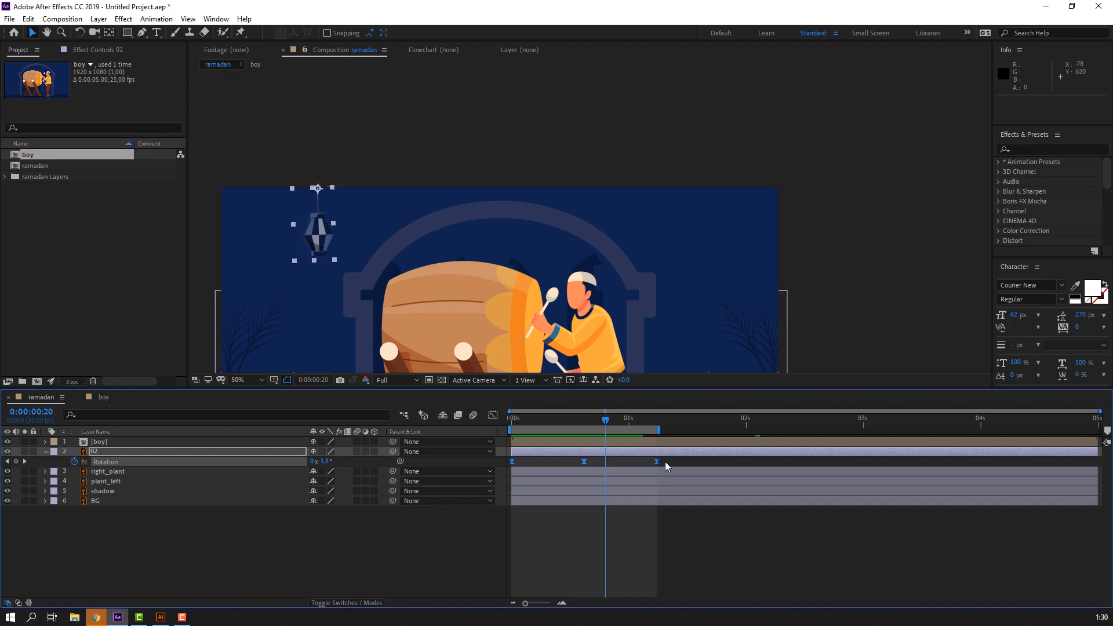
pyautogui.moveTo(657, 462); pyautogui.dragTo(703, 461)
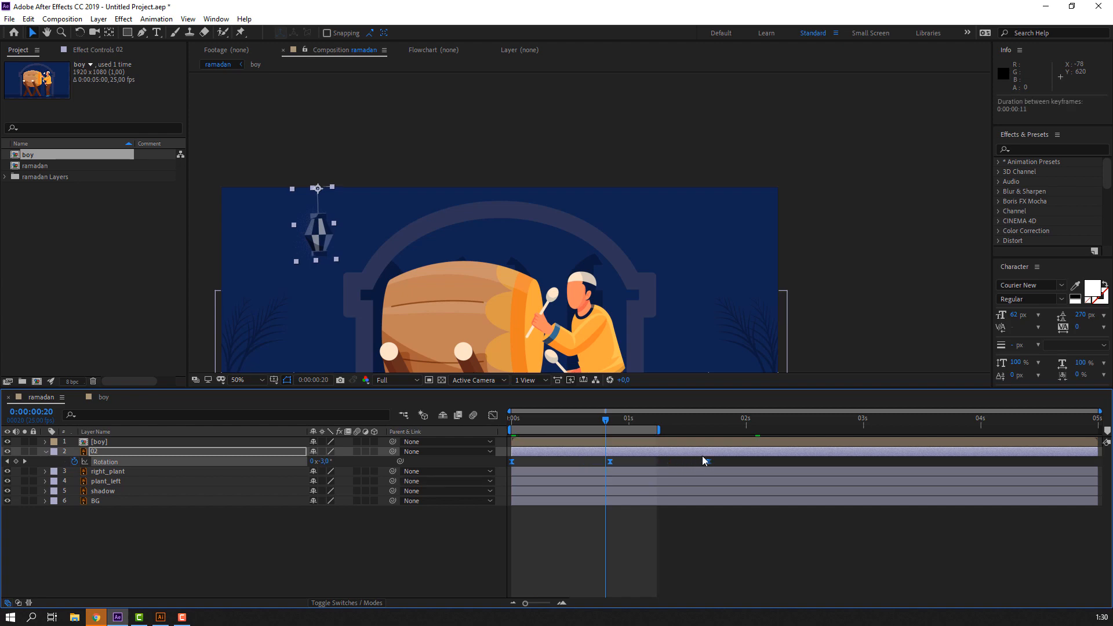
pyautogui.click(380, 522)
# Step: Add the expression loopOutDuration(type = "cycle", duration = 0) to the rotation of lantern layer 02
pyautogui.keyDown('alt'); pyautogui.click(75, 461); pyautogui.keyUp('alt')
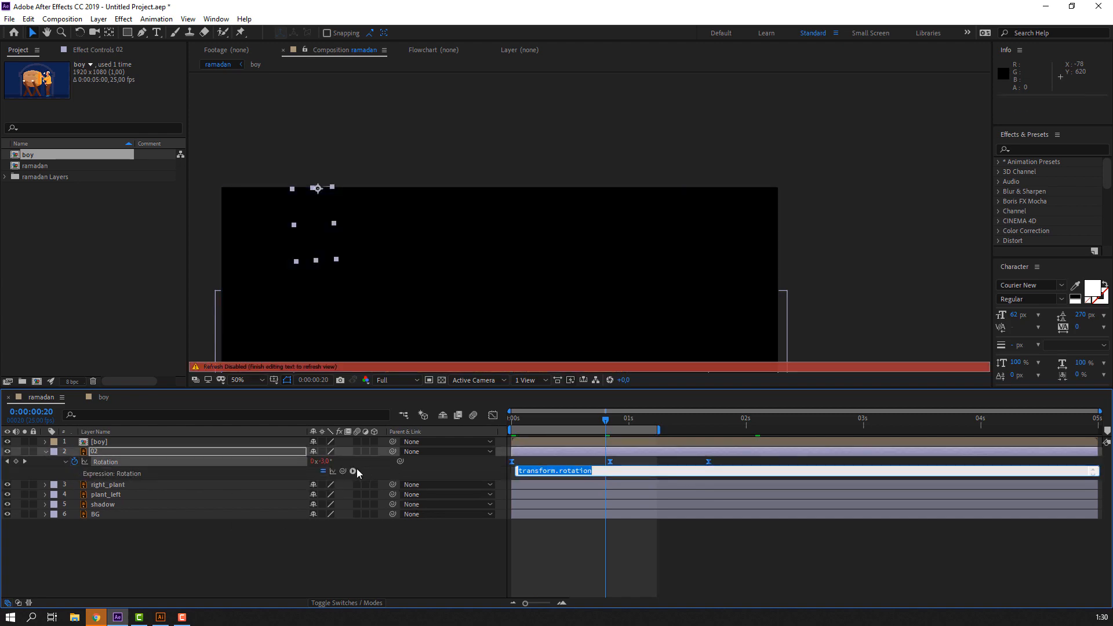
pyautogui.click(353, 472)
pyautogui.moveTo(431, 419)
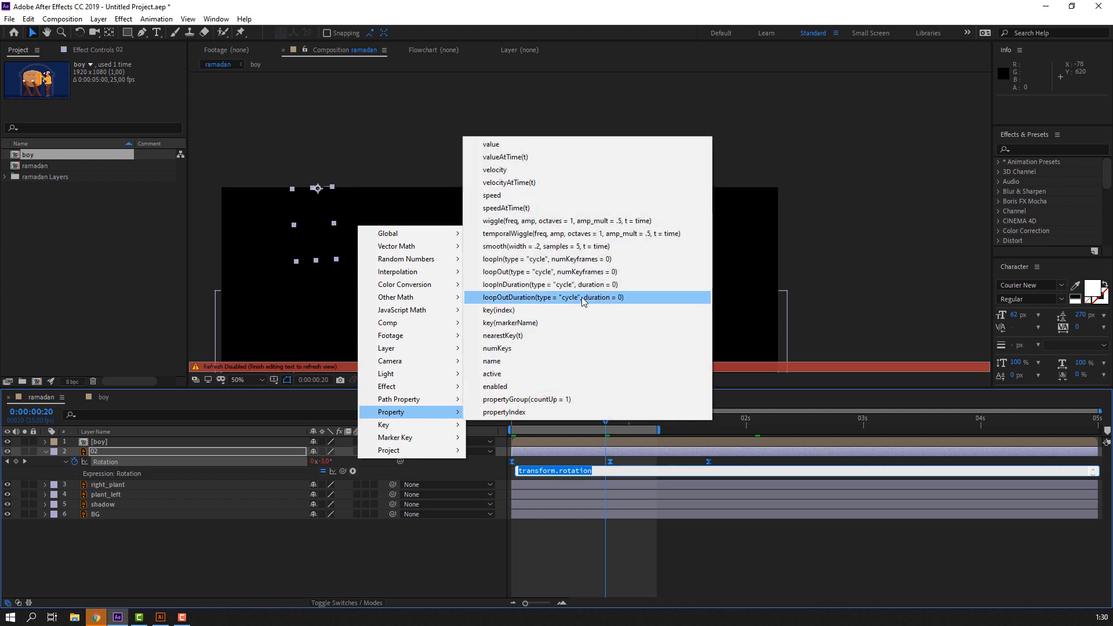
pyautogui.click(499, 299)
pyautogui.click(54, 465)
pyautogui.click(52, 452)
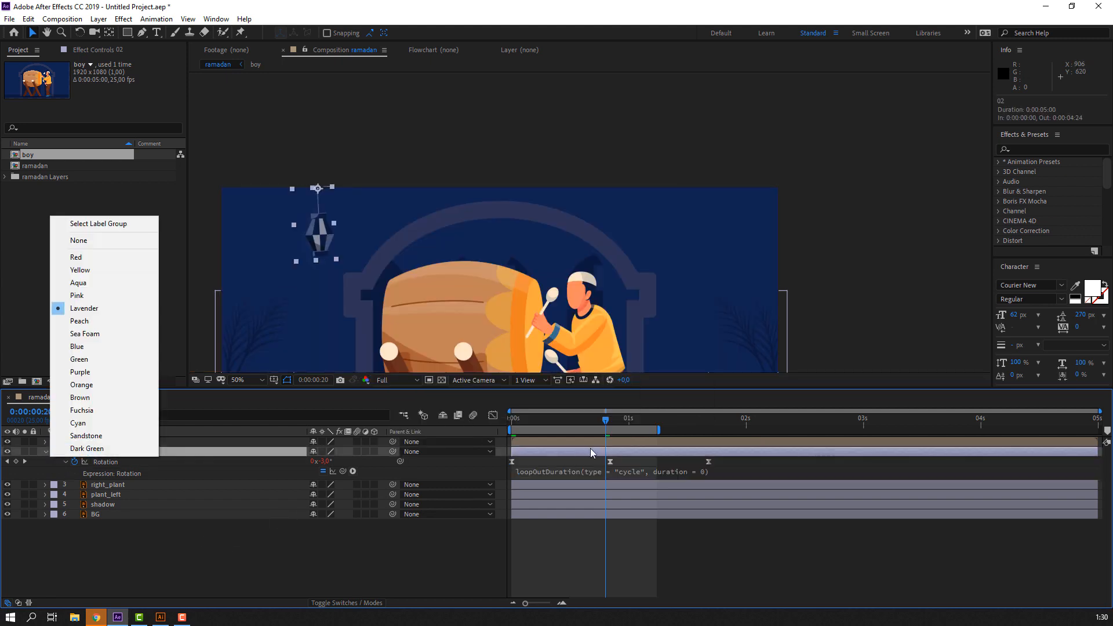
# Step: Extend the work area to the 5-second end of the composition and preview the looped swing with the whole frame fitted in view
pyautogui.click(646, 429)
pyautogui.moveTo(654, 430); pyautogui.dragTo(1100, 430)
pyautogui.click(249, 380)
pyautogui.click(246, 400)
pyautogui.press('space')
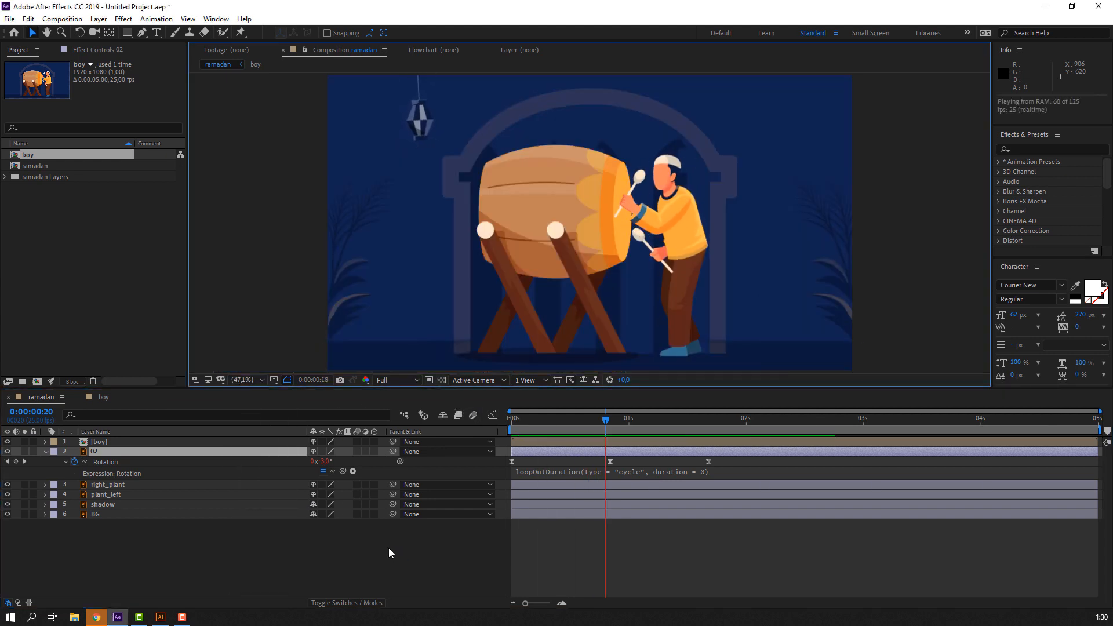
# Step: Collapse lantern layer 02's properties, duplicate the layer and play a brief preview
pyautogui.click(45, 451)
pyautogui.click(666, 433)
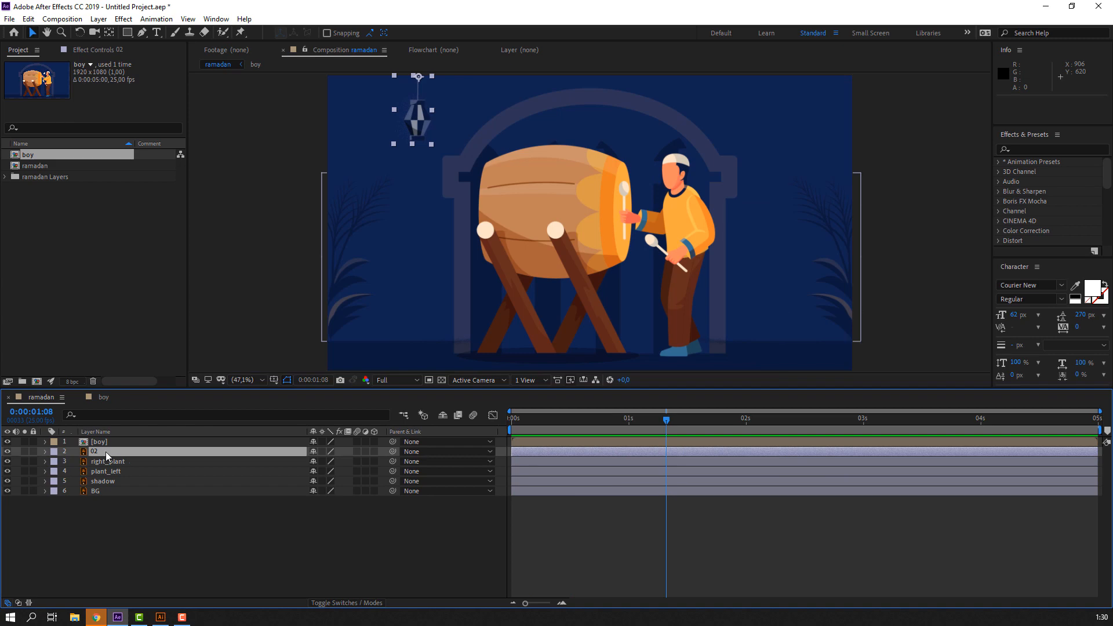
pyautogui.click(27, 18)
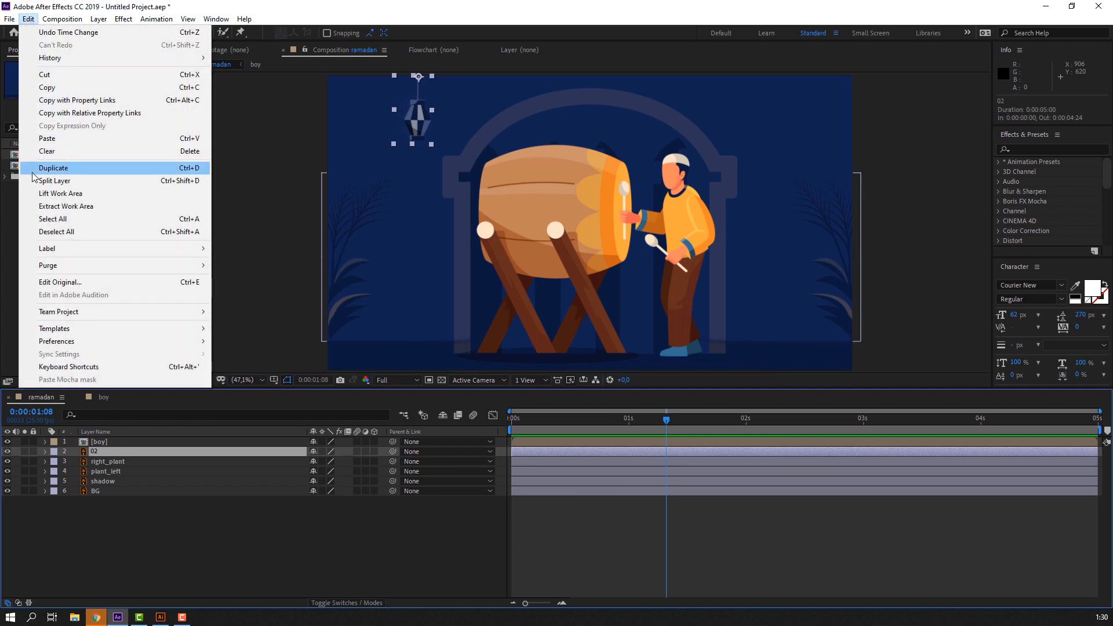
pyautogui.click(52, 167)
pyautogui.press('space')
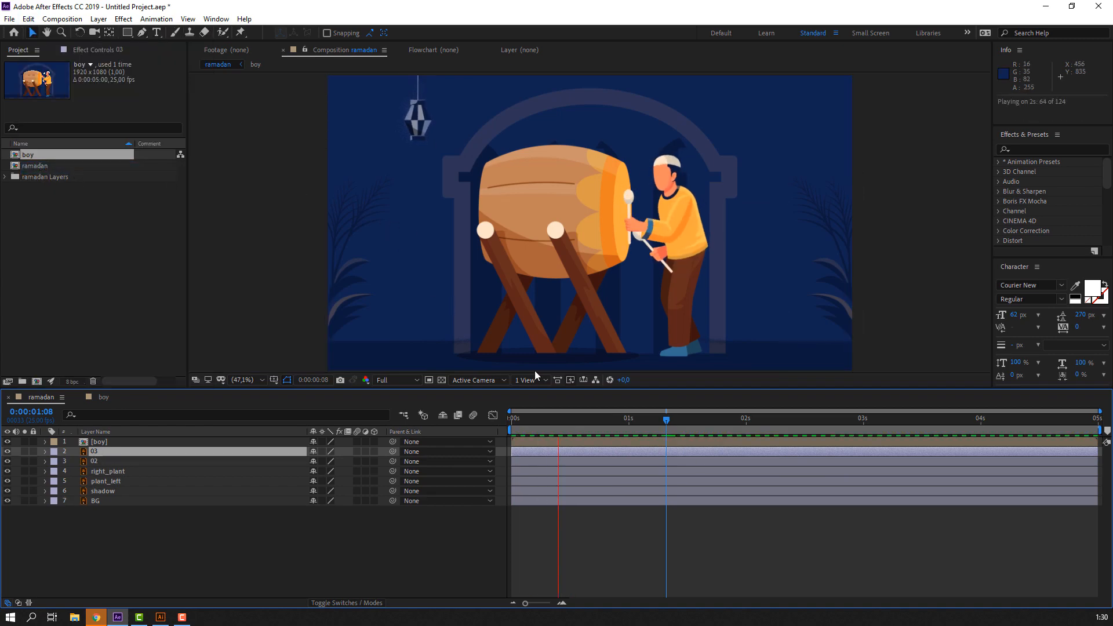
pyautogui.press('space')
# Step: Move the duplicated lantern layer 03 horizontally across the scene to about X 1692, on the far side of the drummer
pyautogui.hotkey('shift', 'Right')
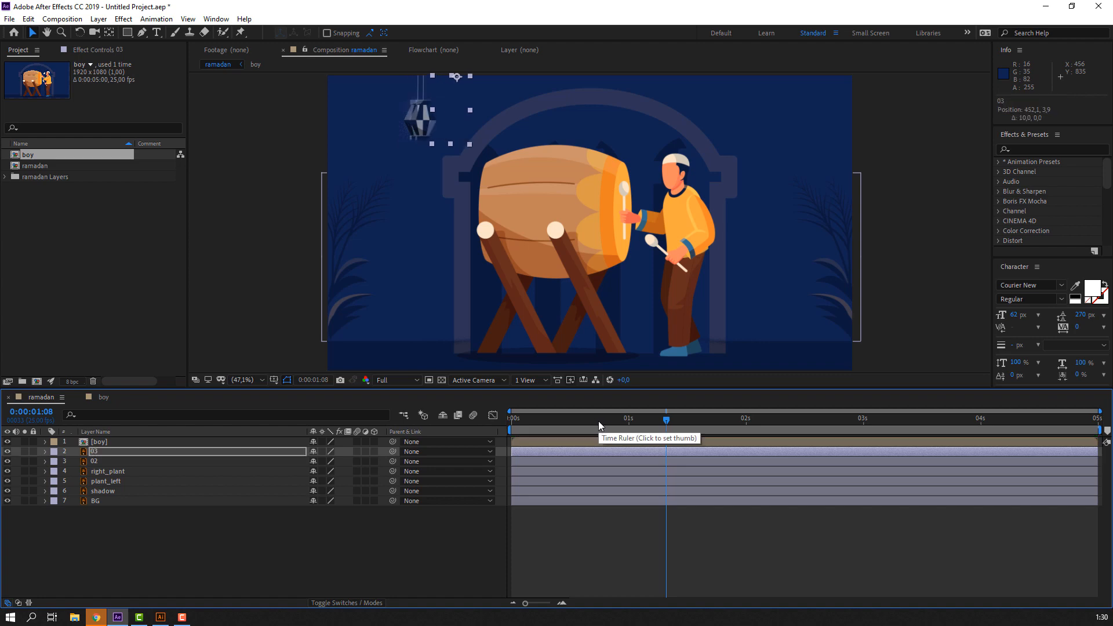
pyautogui.hotkey('shift', 'Right')
pyautogui.hotkey('shift', 'Right')
pyautogui.hotkey('shift', 'Right')
pyautogui.hotkey('shift', 'Right')
pyautogui.hotkey('shift', 'Right')
pyautogui.hotkey('shift', 'Right')
pyautogui.hotkey('shift', 'Right')
pyautogui.hotkey('shift', 'Right')
pyautogui.hotkey('shift', 'Right')
pyautogui.hotkey('shift', 'Right')
pyautogui.hotkey('shift', 'Right')
pyautogui.hotkey('shift', 'Right')
pyautogui.hotkey('shift', 'Right')
pyautogui.hotkey('shift', 'Right')
pyautogui.hotkey('shift', 'Right')
pyautogui.hotkey('shift', 'Right')
pyautogui.hotkey('shift', 'Right')
pyautogui.hotkey('shift', 'Right')
pyautogui.hotkey('shift', 'Right')
pyautogui.hotkey('shift', 'Right')
# Step: Find the Stylize Glow effect and apply it to lantern layer 03
pyautogui.click(1034, 149)
pyautogui.write('glo')
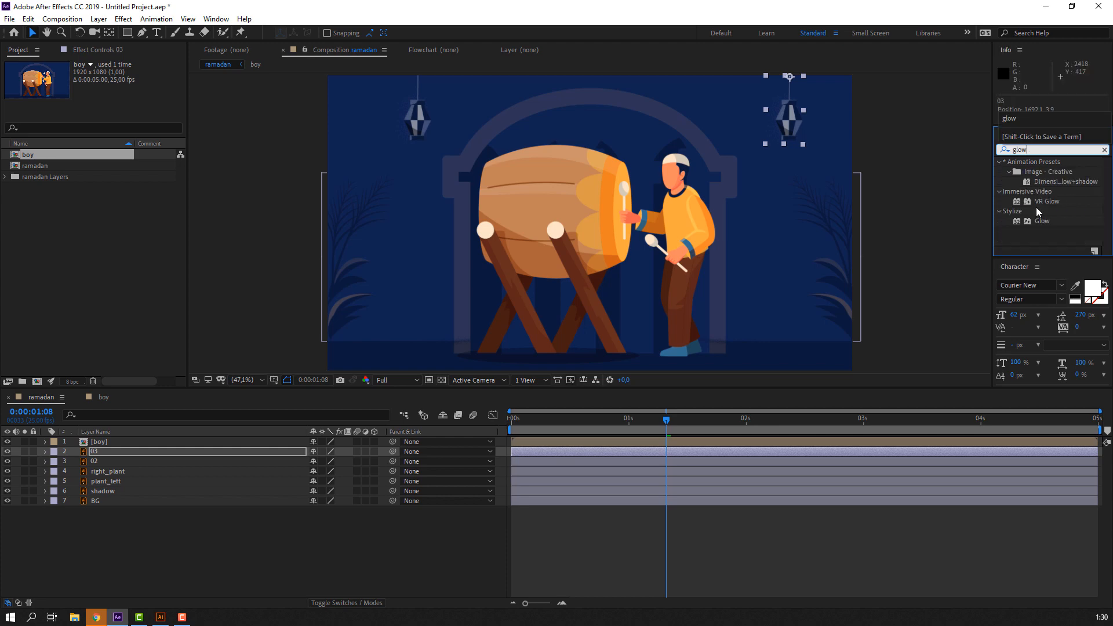
pyautogui.moveTo(1034, 223); pyautogui.dragTo(790, 116)
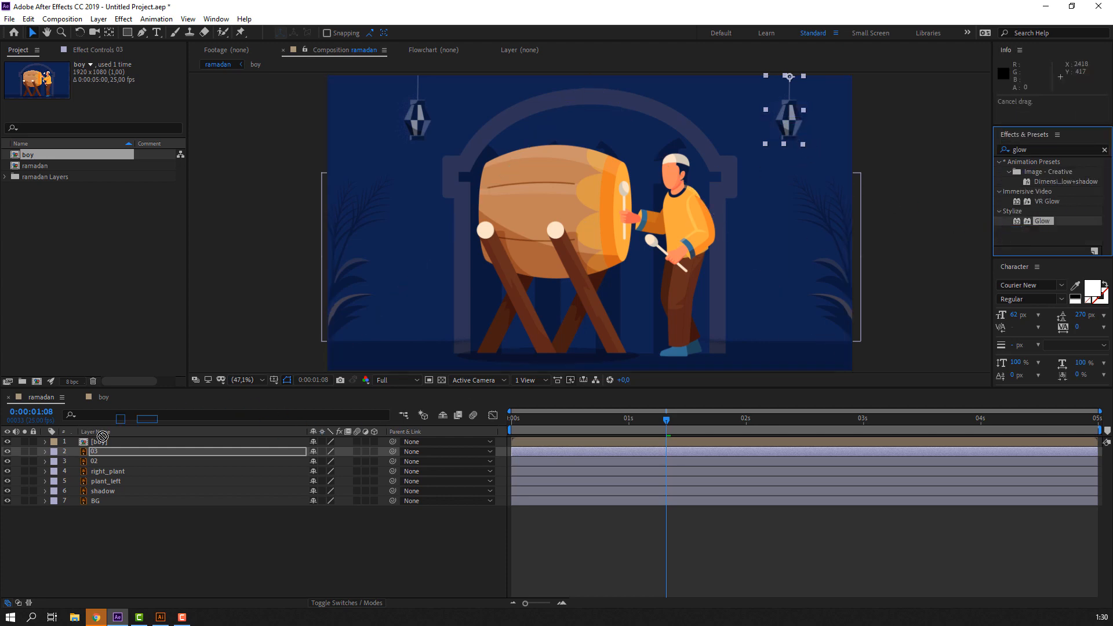
pyautogui.press('h')
pyautogui.moveTo(864, 98); pyautogui.dragTo(633, 224)
pyautogui.scroll(2, 735, 184)
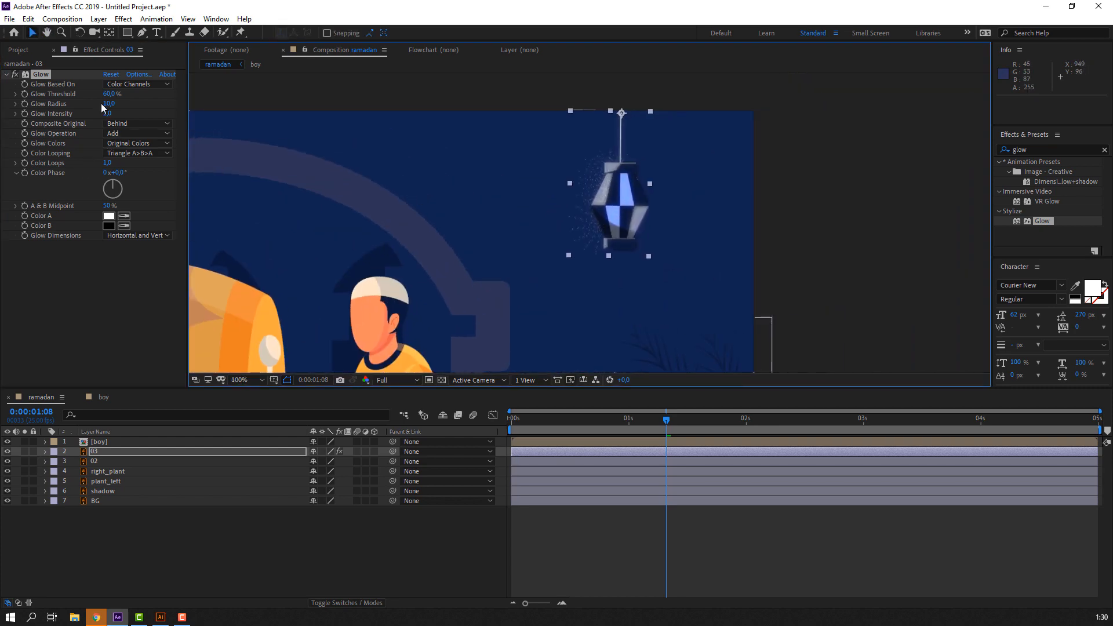
# Step: Set the Glow on lantern layer 03 to a threshold of 52.9% and a radius of 14
pyautogui.moveTo(94, 94)
pyautogui.mouseDown()
pyautogui.moveTo(122, 103)
pyautogui.moveTo(83, 104)
pyautogui.moveTo(100, 94)
pyautogui.mouseUp()
pyautogui.scroll(-1, 538, 212)
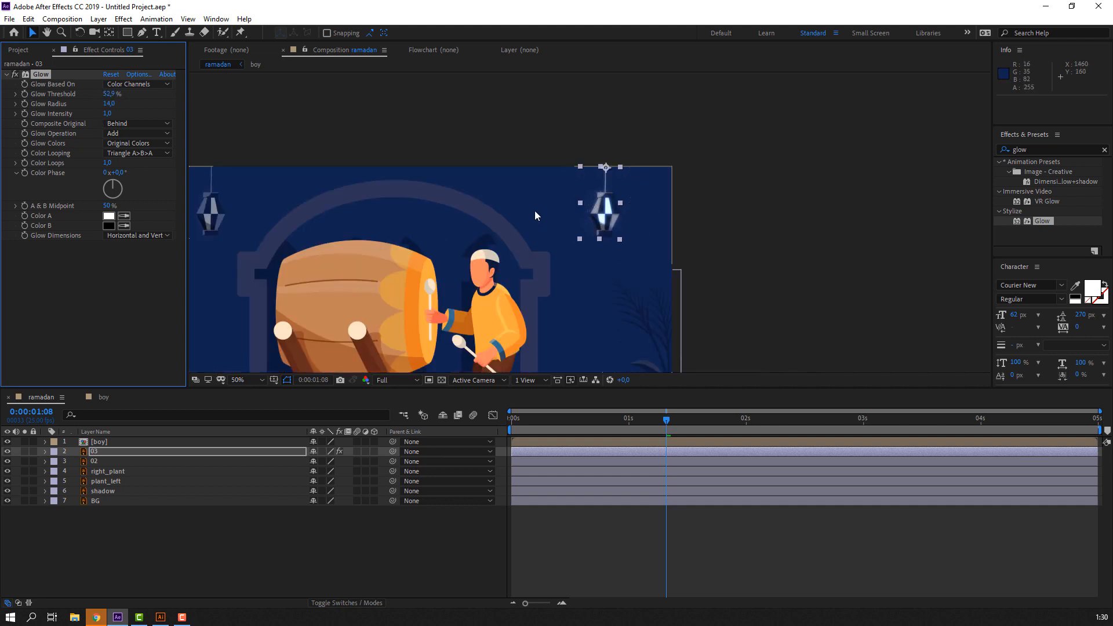
pyautogui.scroll(-1, 367, 234)
pyautogui.scroll(1, 488, 224)
pyautogui.press('v')
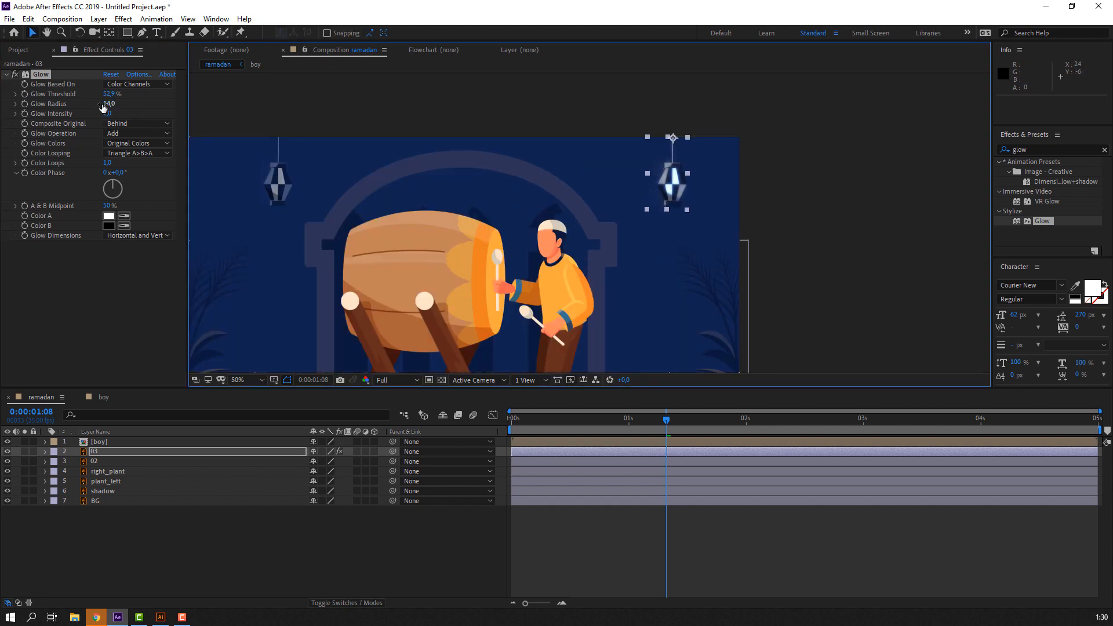
# Step: Duplicate the Glow effect on lantern layer 03, give the copy a 47.1% threshold and a radius of 84, and scrub through the result
pyautogui.click(44, 75)
pyautogui.hotkey('ctrl', 'd')
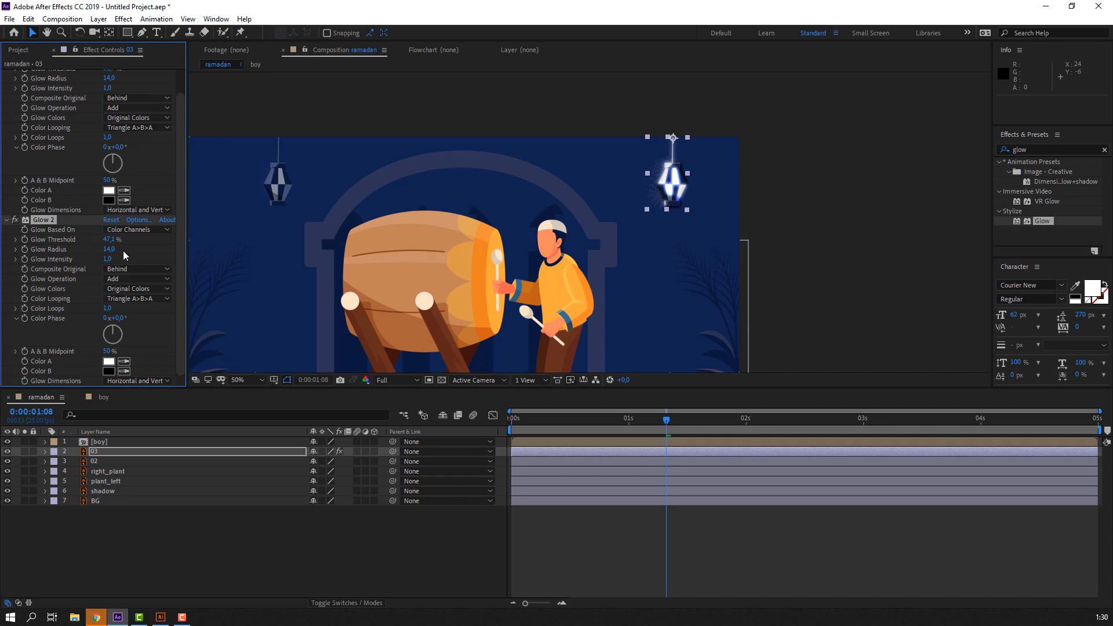
pyautogui.moveTo(87, 247); pyautogui.dragTo(131, 247)
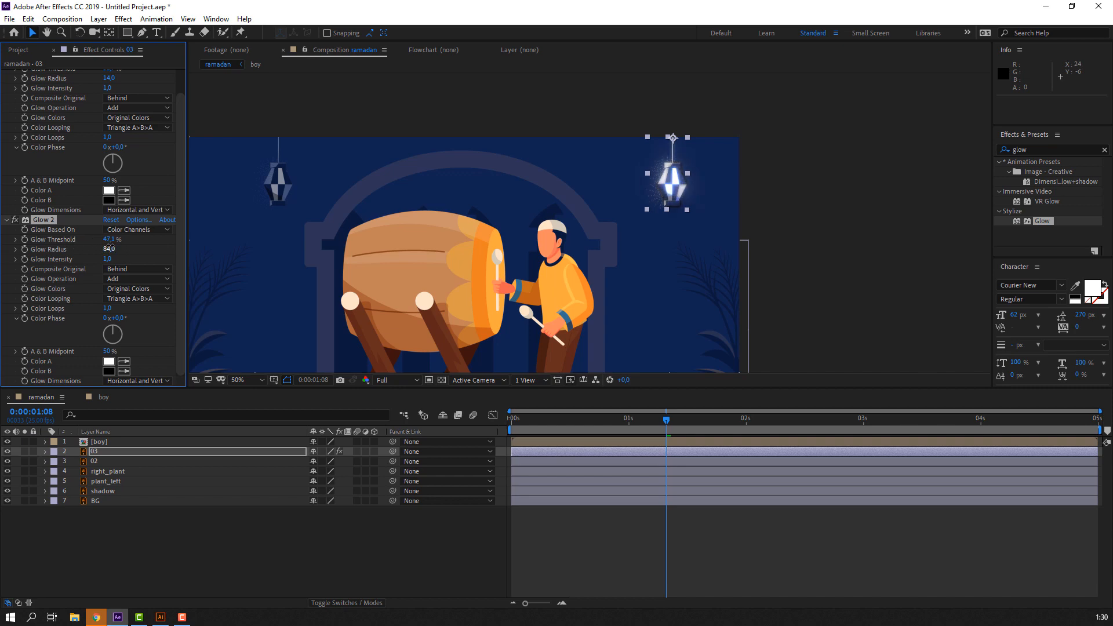
pyautogui.moveTo(558, 423); pyautogui.dragTo(625, 419)
# Step: Copy both Glow effects from lantern layer 03 onto lantern layer 02 and preview the full scene
pyautogui.scroll(1, 57, 203)
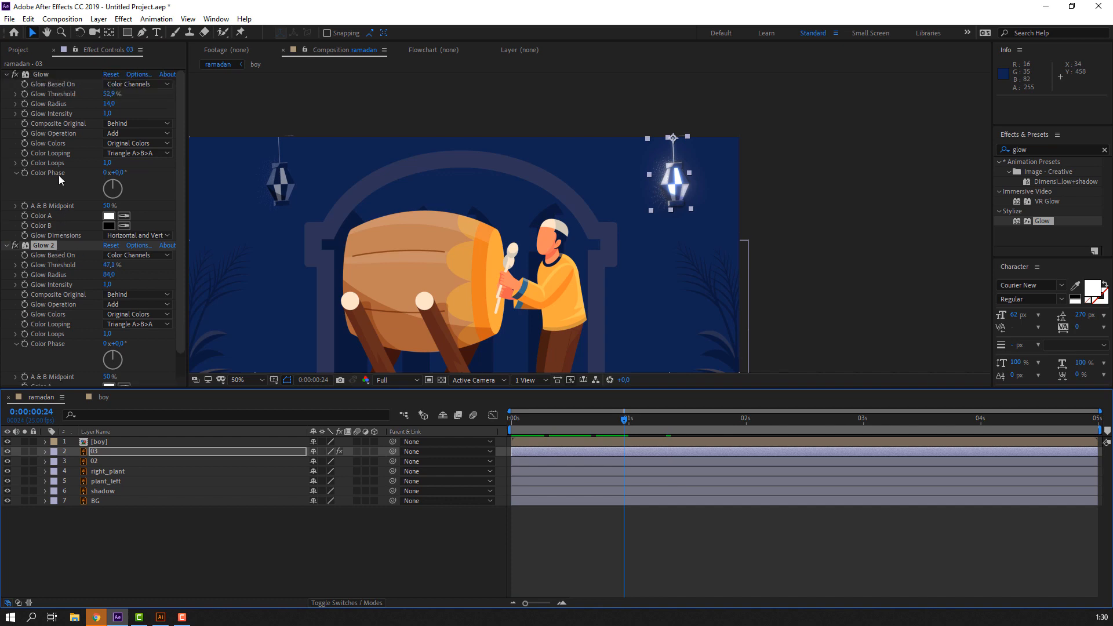
pyautogui.click(46, 73)
pyautogui.keyDown('ctrl'); pyautogui.click(44, 74); pyautogui.keyUp('ctrl')
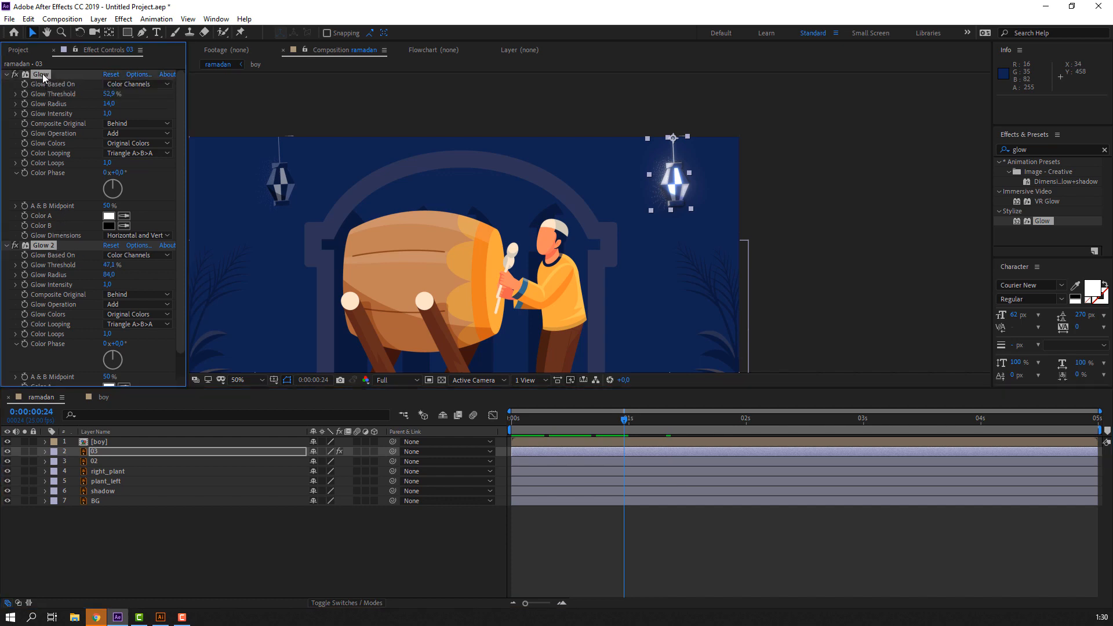
pyautogui.click(280, 173)
pyautogui.click(96, 454)
pyautogui.click(94, 458)
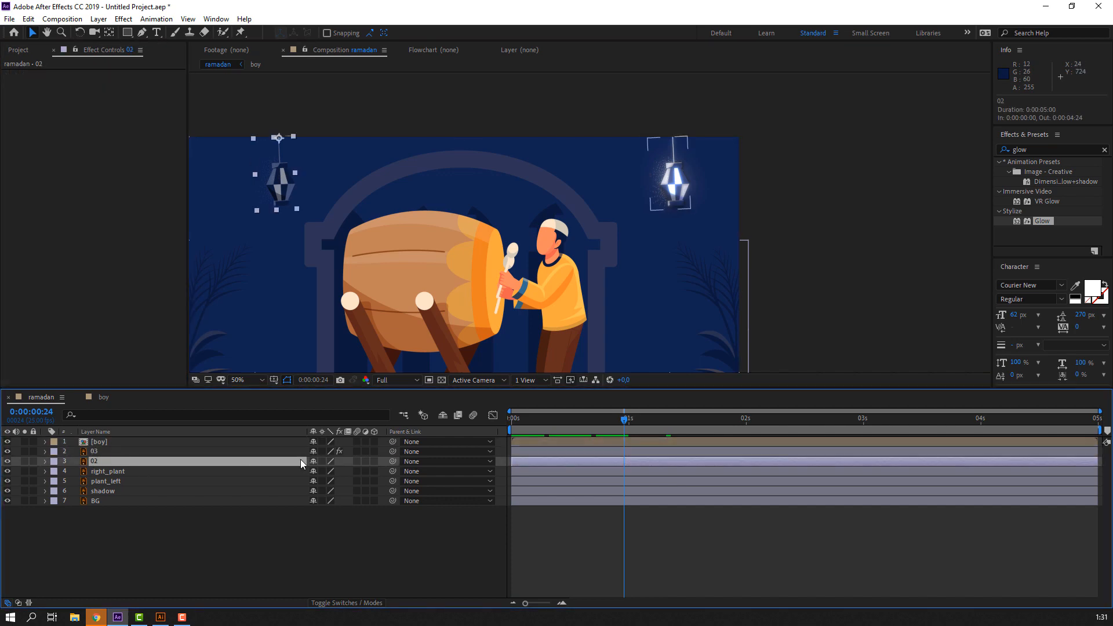
pyautogui.hotkey('ctrl', 'v')
pyautogui.click(280, 549)
pyautogui.click(246, 380)
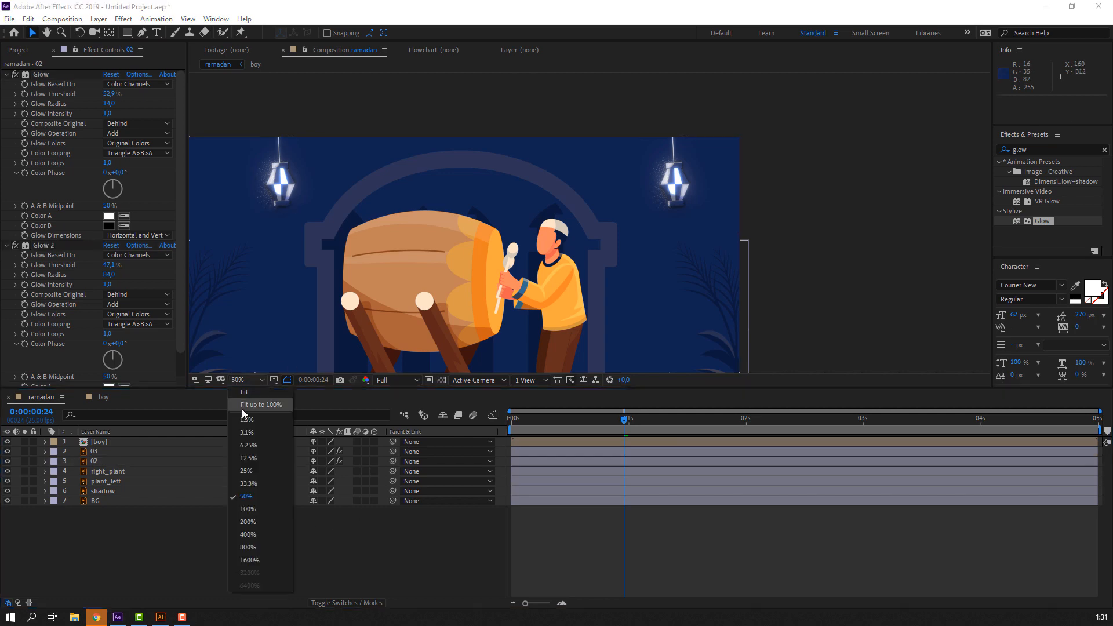
pyautogui.click(242, 409)
pyautogui.press('space')
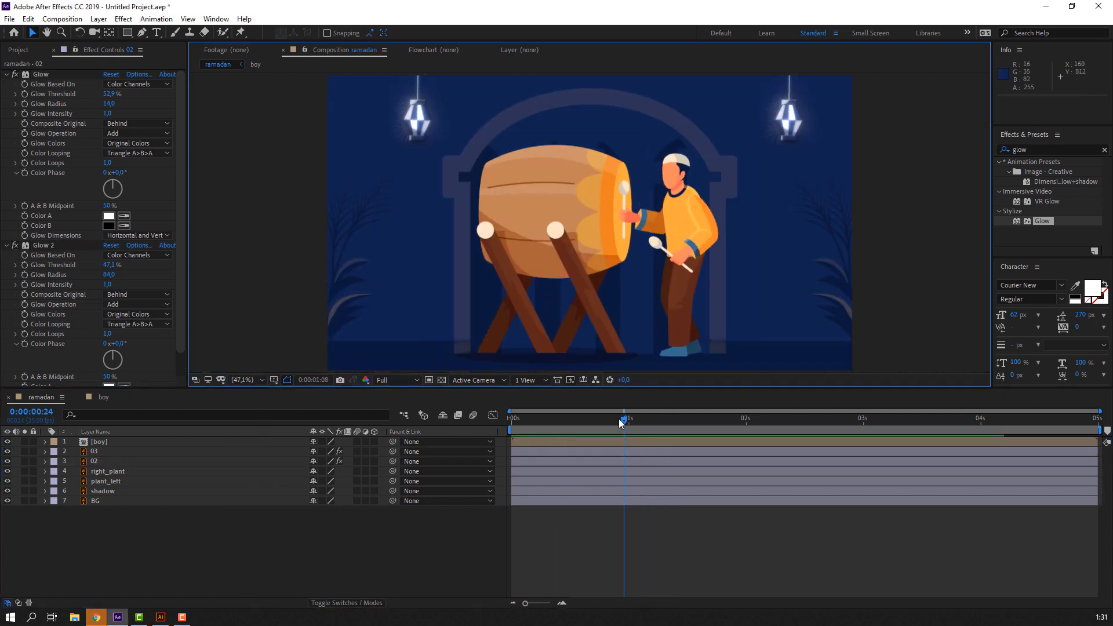
# Step: Time-reverse the three rotation keyframes of lantern layer 03 and preview the animation from the start
pyautogui.moveTo(622, 420); pyautogui.dragTo(217, 462)
pyautogui.click(99, 452)
pyautogui.press('u')
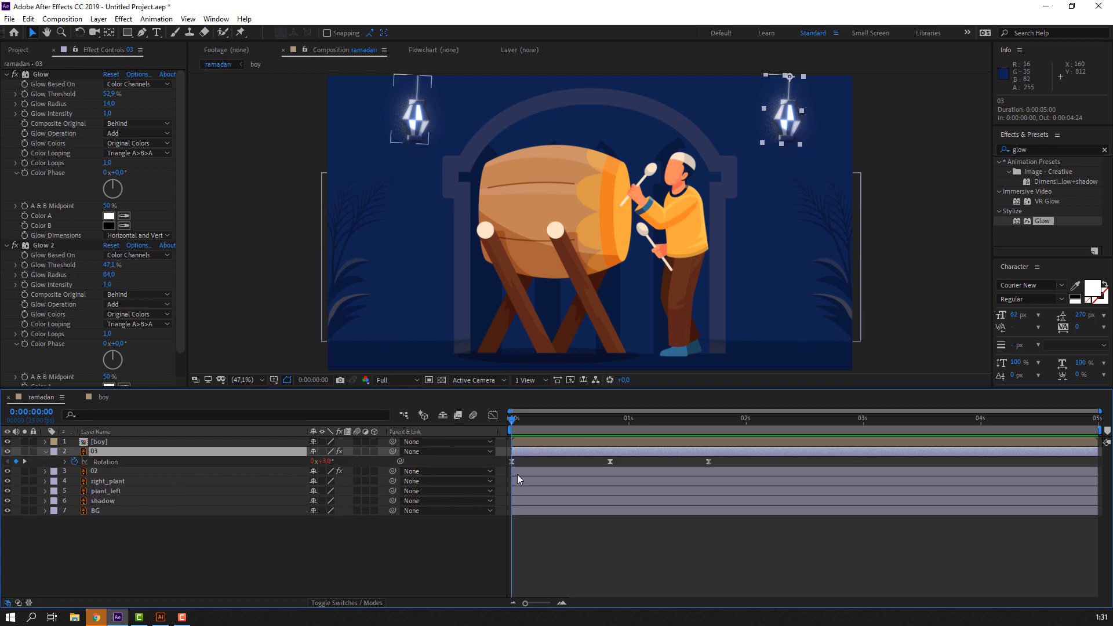
pyautogui.moveTo(736, 461); pyautogui.dragTo(508, 465)
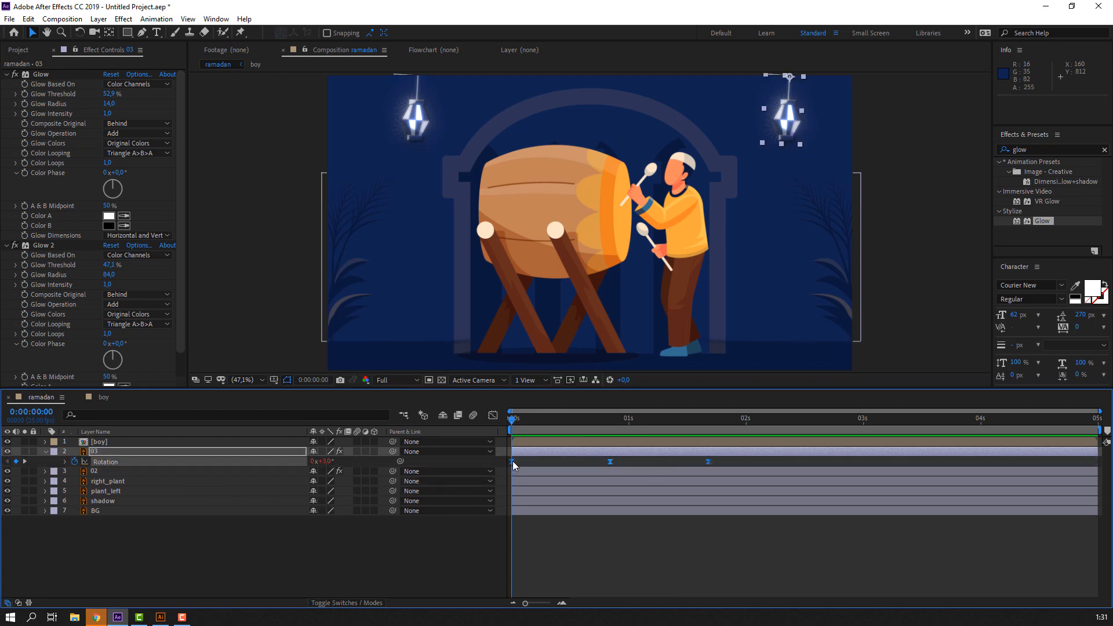
pyautogui.rightClick(512, 461)
pyautogui.moveTo(574, 453)
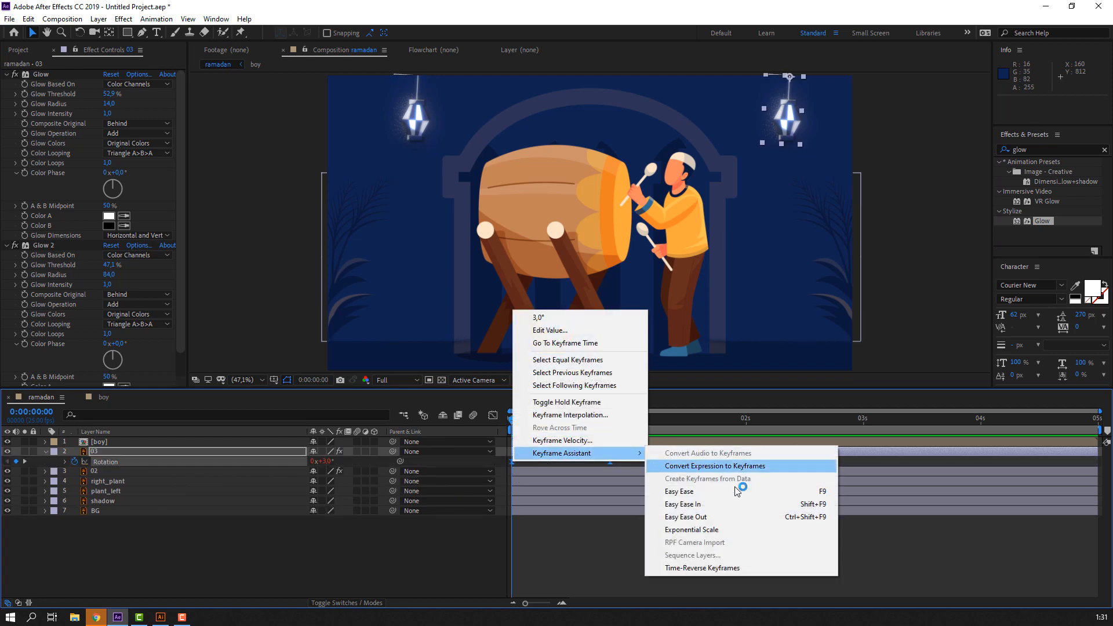
pyautogui.click(708, 566)
pyautogui.click(582, 568)
pyautogui.press('space')
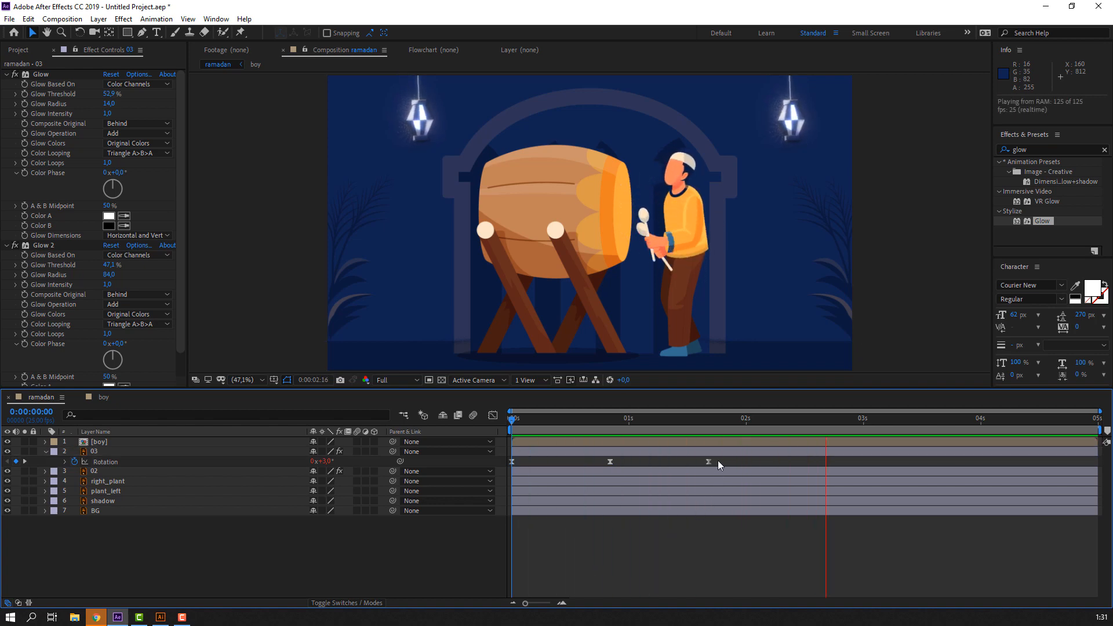
# Step: Invert lantern layer 03's rotation keyframes so it swings opposite to layer 02, with -3° at 0:00:01:17, preview, and collapse its properties
pyautogui.moveTo(729, 461); pyautogui.dragTo(509, 466)
pyautogui.click(622, 462)
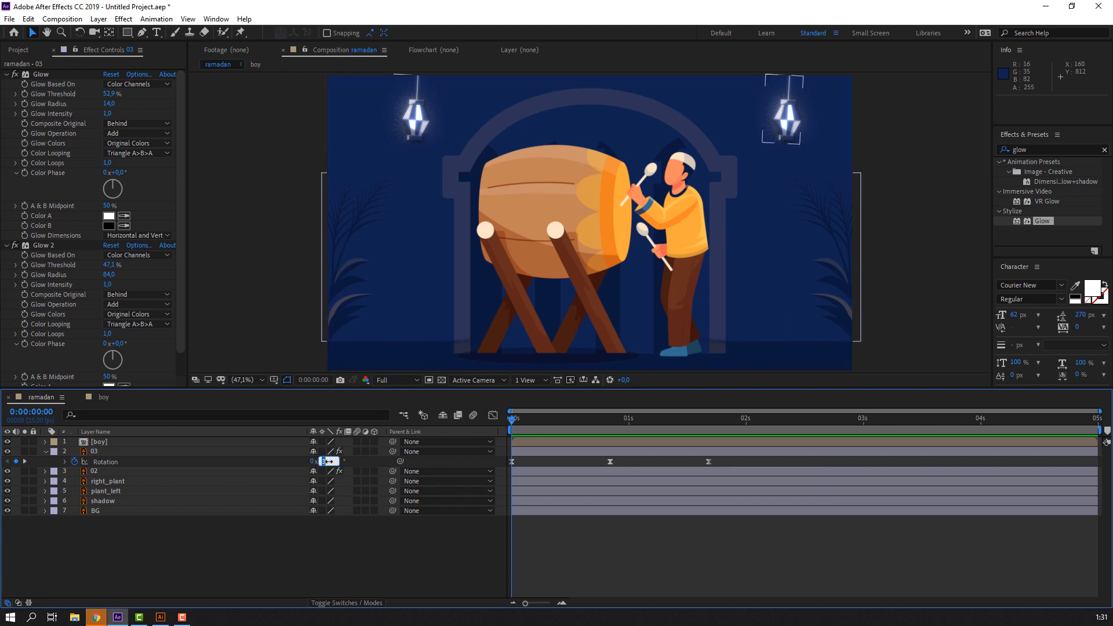
pyautogui.moveTo(329, 462); pyautogui.dragTo(323, 461)
pyautogui.moveTo(537, 428); pyautogui.dragTo(708, 422)
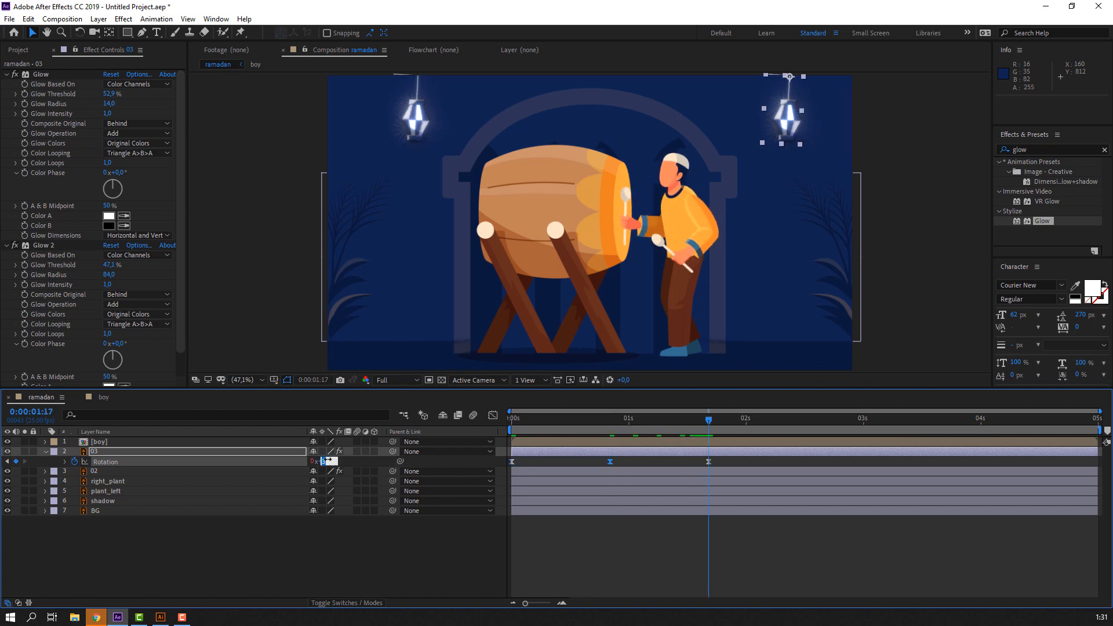
pyautogui.write('-3')
pyautogui.press('Return')
pyautogui.click(533, 551)
pyautogui.press('space')
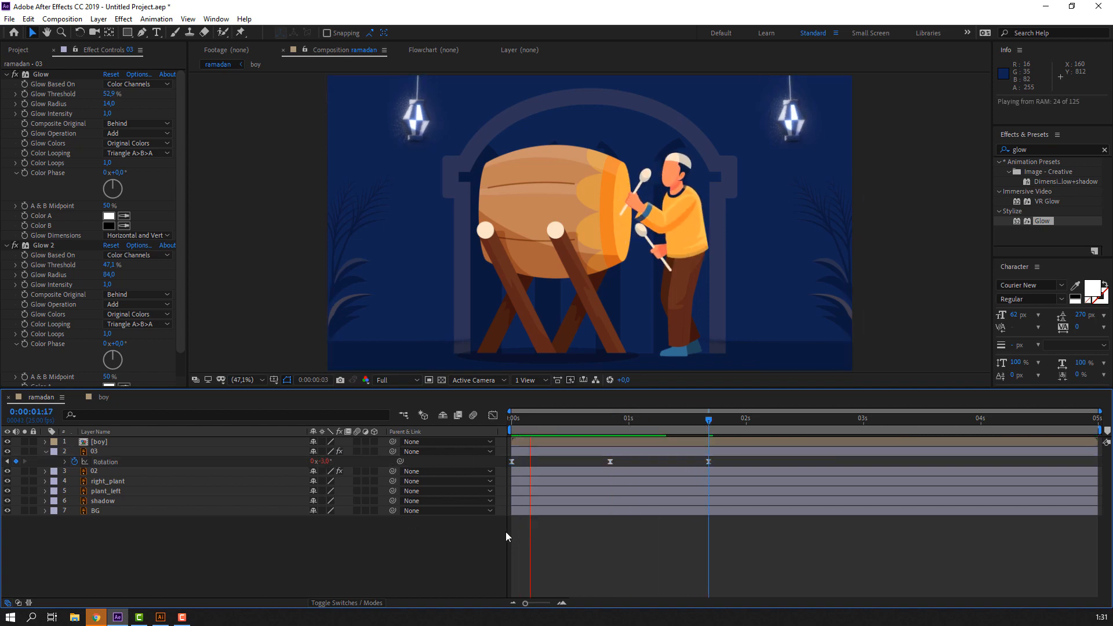
pyautogui.press('Home')
pyautogui.click(46, 452)
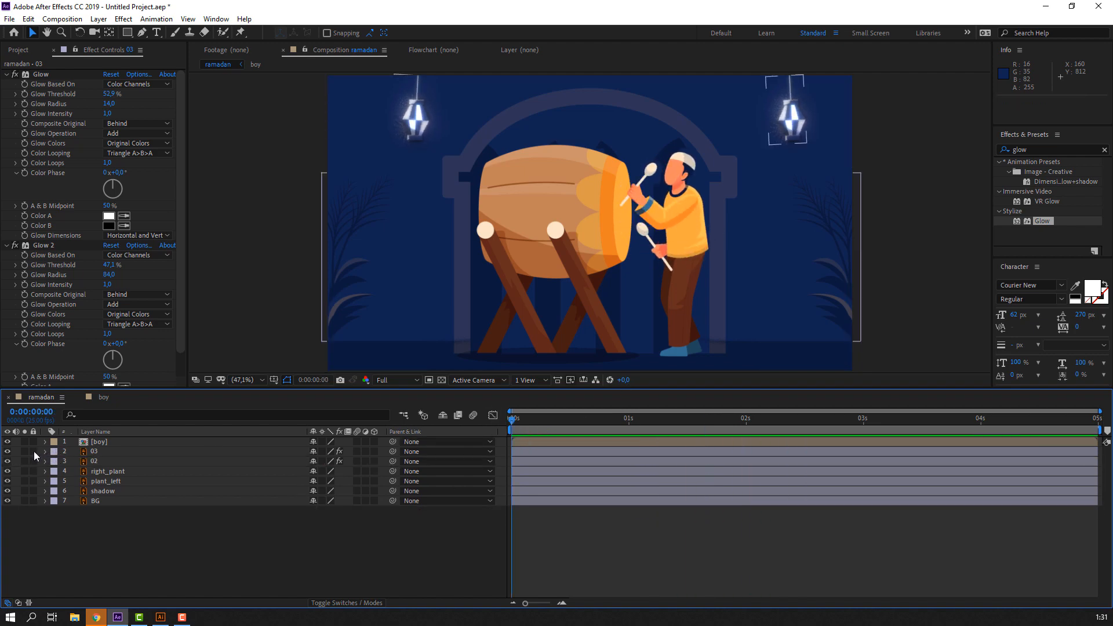
# Step: Move right_plant's anchor point to the plant's base at the scene's edge and test its rotation
pyautogui.click(109, 472)
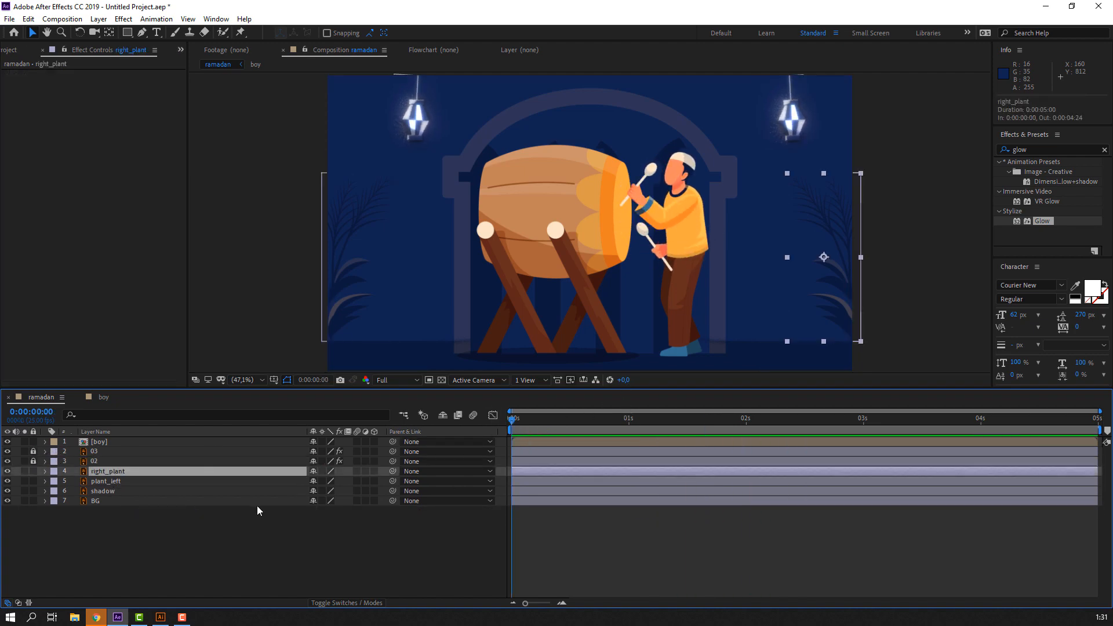
pyautogui.press('r')
pyautogui.moveTo(327, 481); pyautogui.dragTo(323, 481)
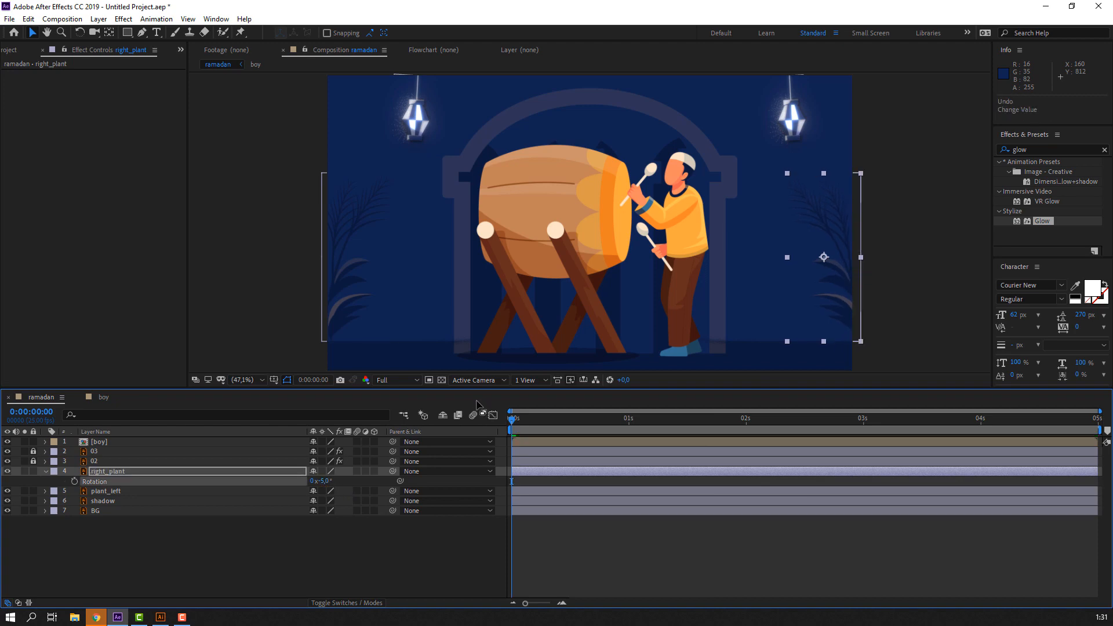
pyautogui.hotkey('ctrl', 'z')
pyautogui.click(109, 31)
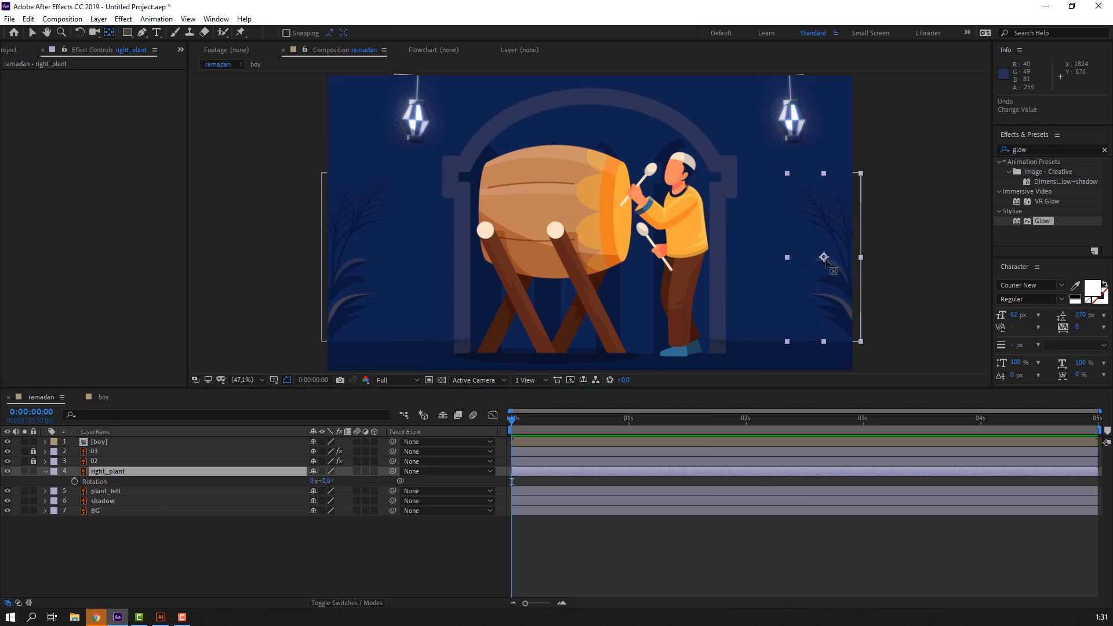
pyautogui.moveTo(851, 310); pyautogui.dragTo(860, 323)
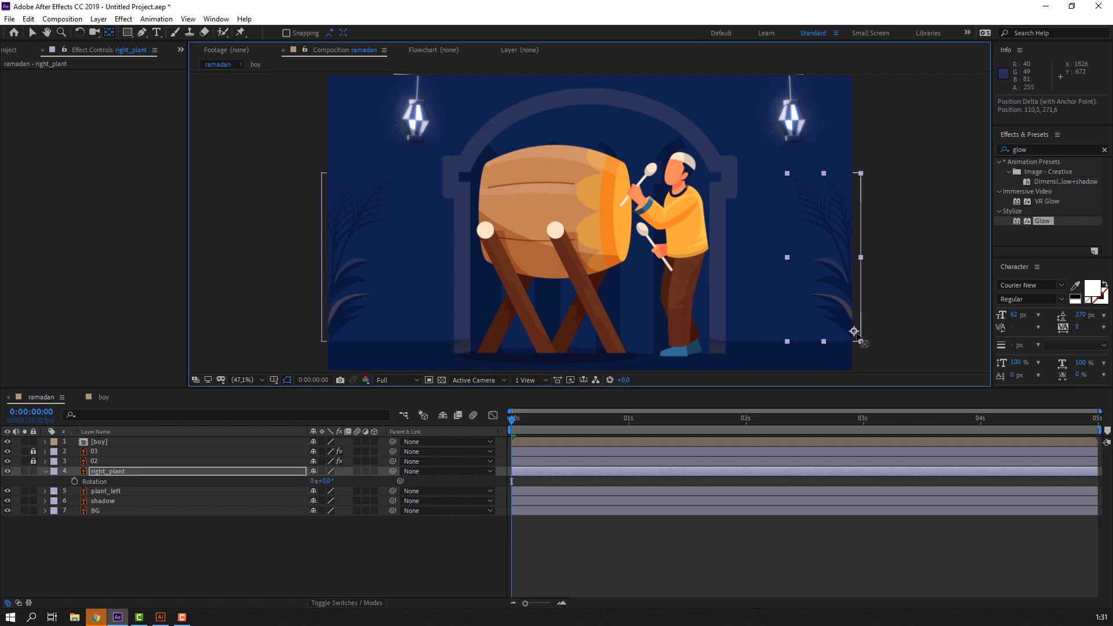
pyautogui.press('v')
pyautogui.moveTo(323, 481); pyautogui.dragTo(325, 481)
pyautogui.hotkey('ctrl', 'z')
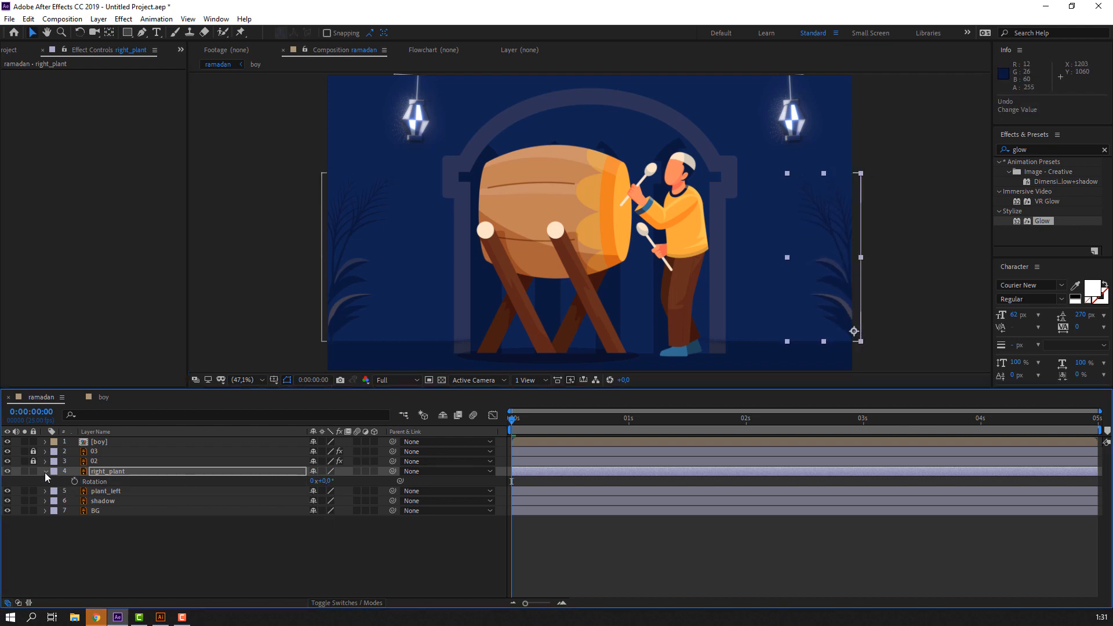
pyautogui.click(45, 472)
# Step: Move plant_left's anchor point to the plant's base near the ground
pyautogui.click(102, 481)
pyautogui.click(114, 33)
pyautogui.moveTo(359, 256); pyautogui.dragTo(337, 306)
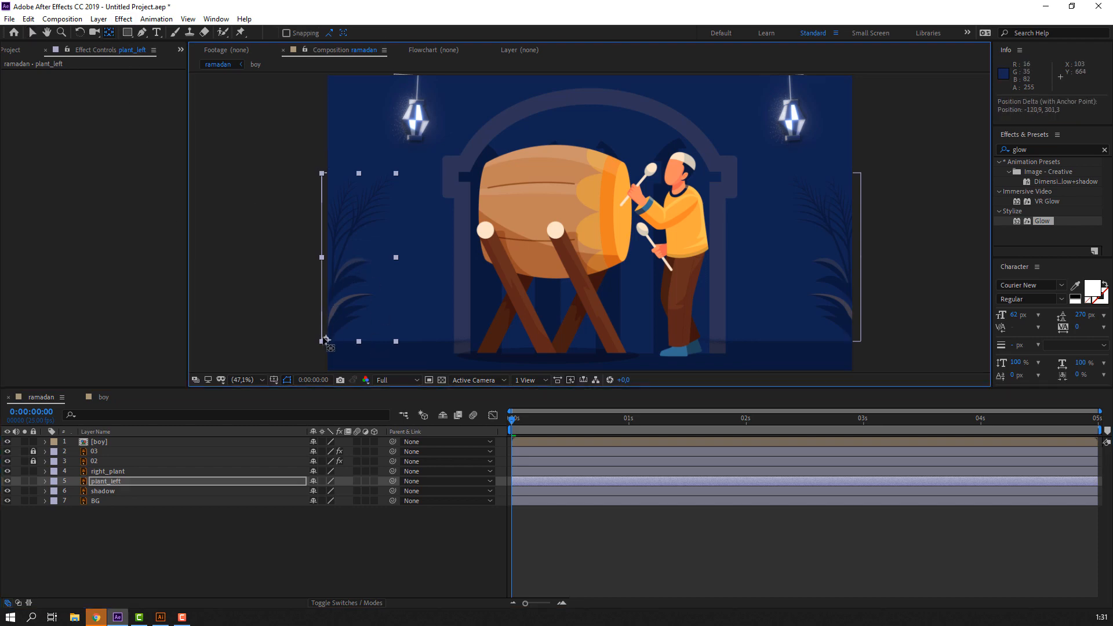
pyautogui.click(224, 559)
pyautogui.press('v')
pyautogui.click(191, 444)
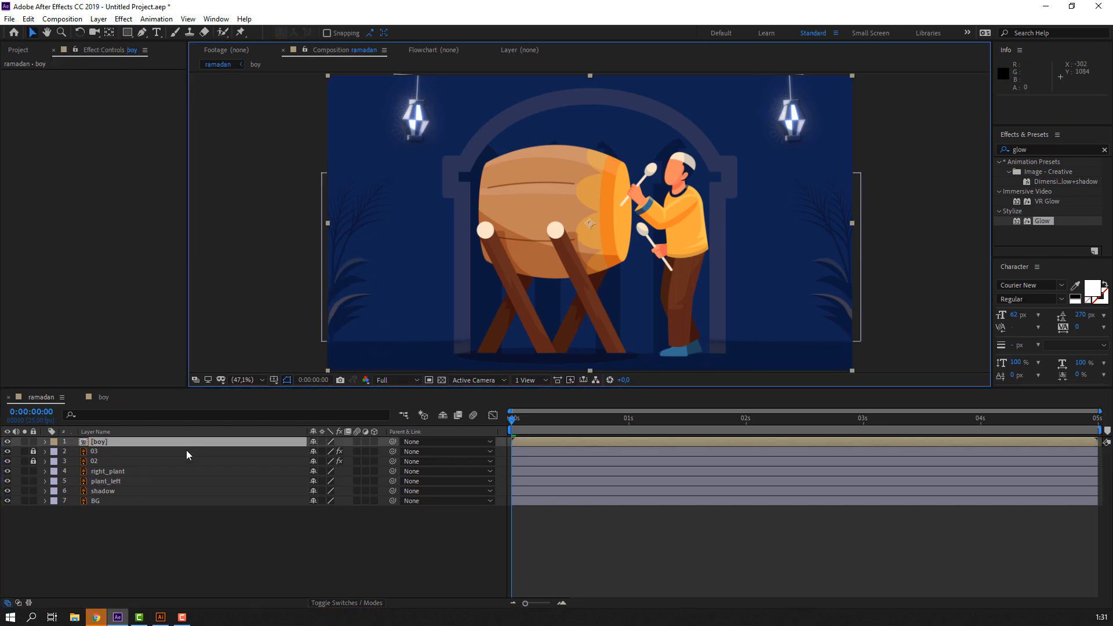
# Step: Solo the plant_left layer and activate the Puppet Pin tool
pyautogui.click(107, 481)
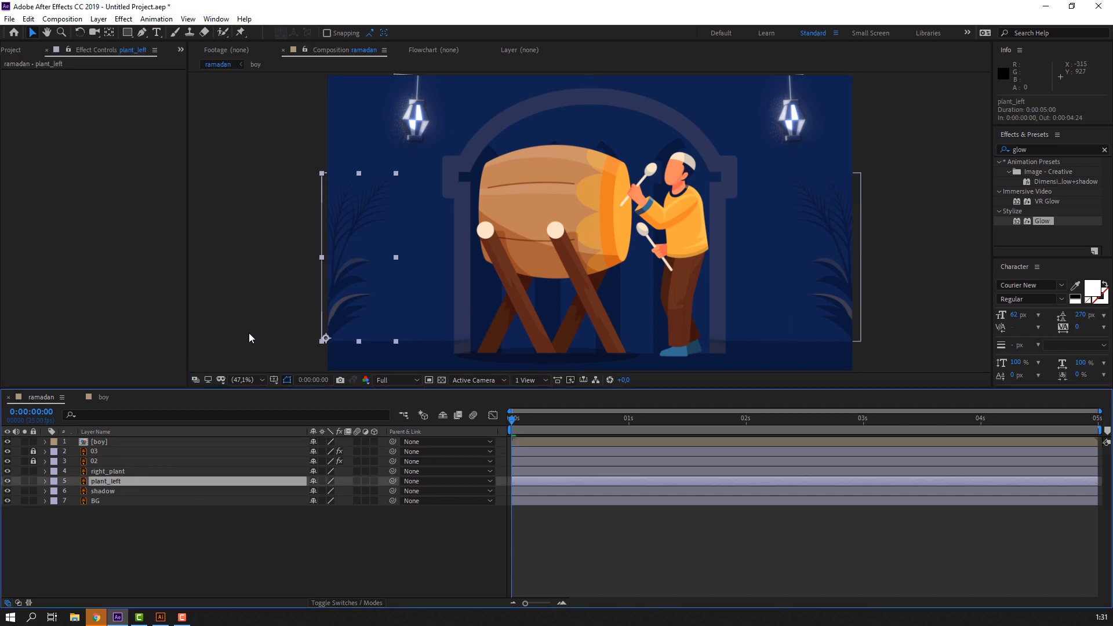
pyautogui.click(24, 481)
pyautogui.click(241, 32)
pyautogui.click(383, 176)
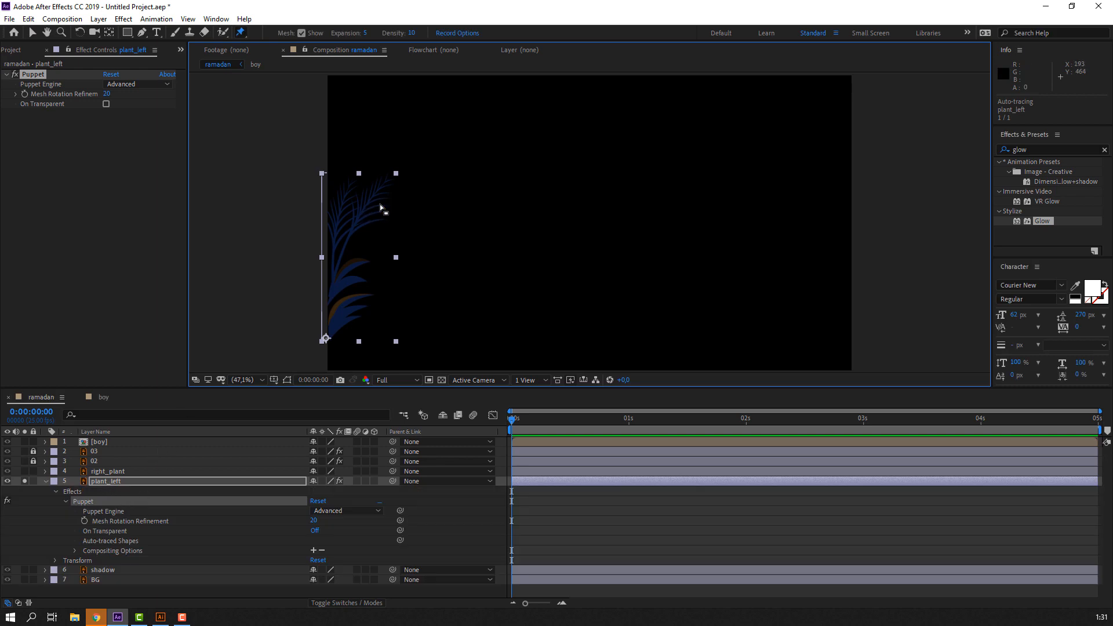
pyautogui.hotkey('ctrl', 'z')
pyautogui.click(39, 82)
pyautogui.press('Delete')
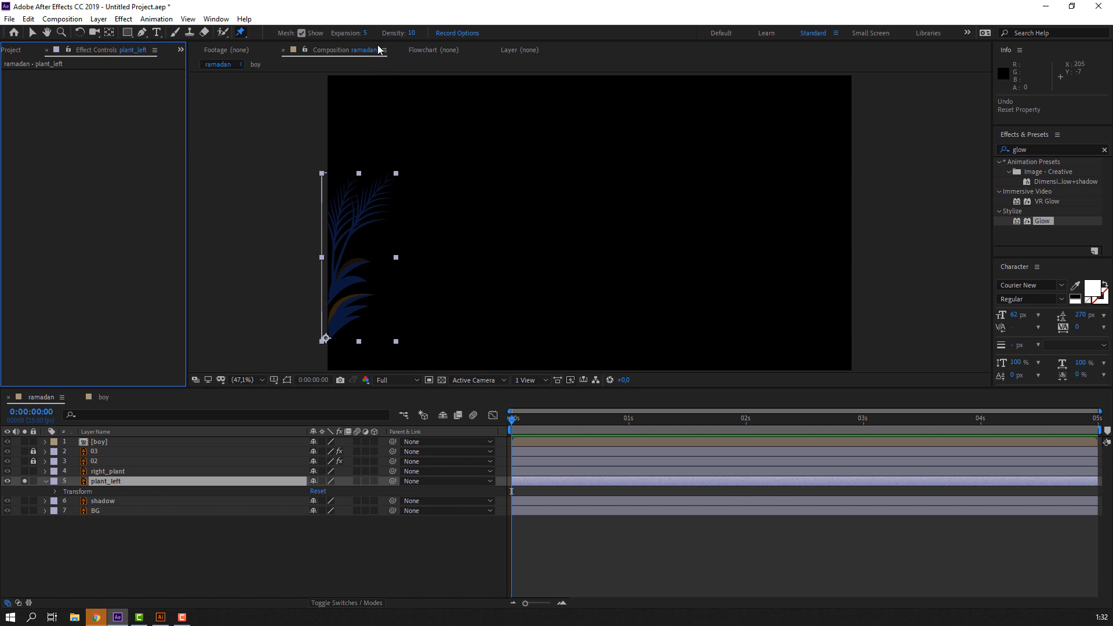
# Step: Place five puppet pins on plant_left: two on the upper tips, two mid-stem and one near the base of the tall stems
pyautogui.click(380, 186)
pyautogui.click(358, 216)
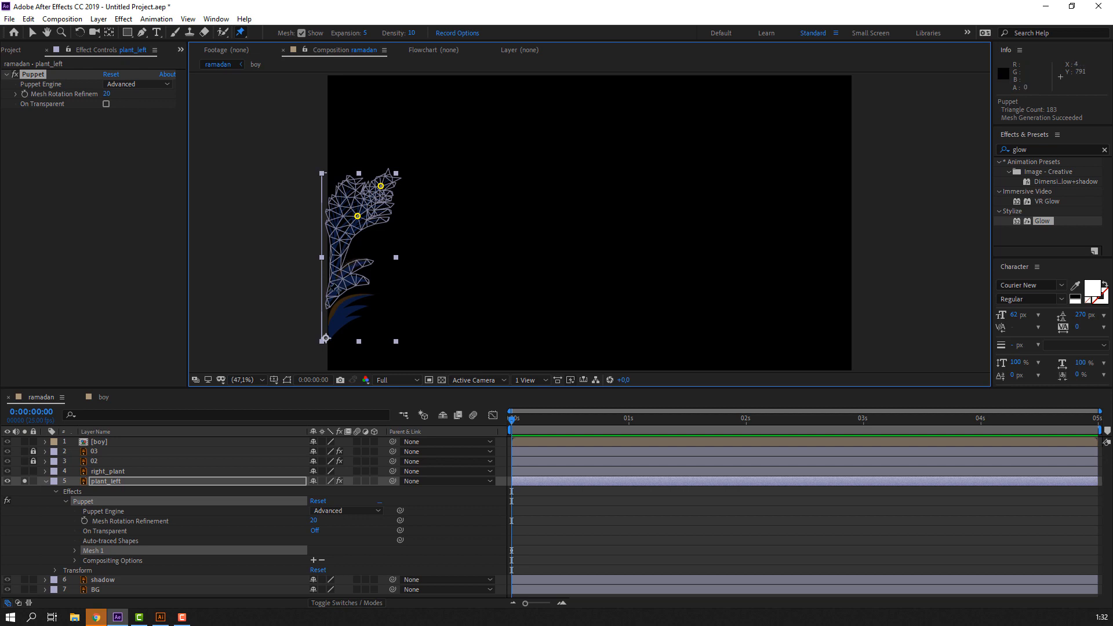
pyautogui.click(329, 287)
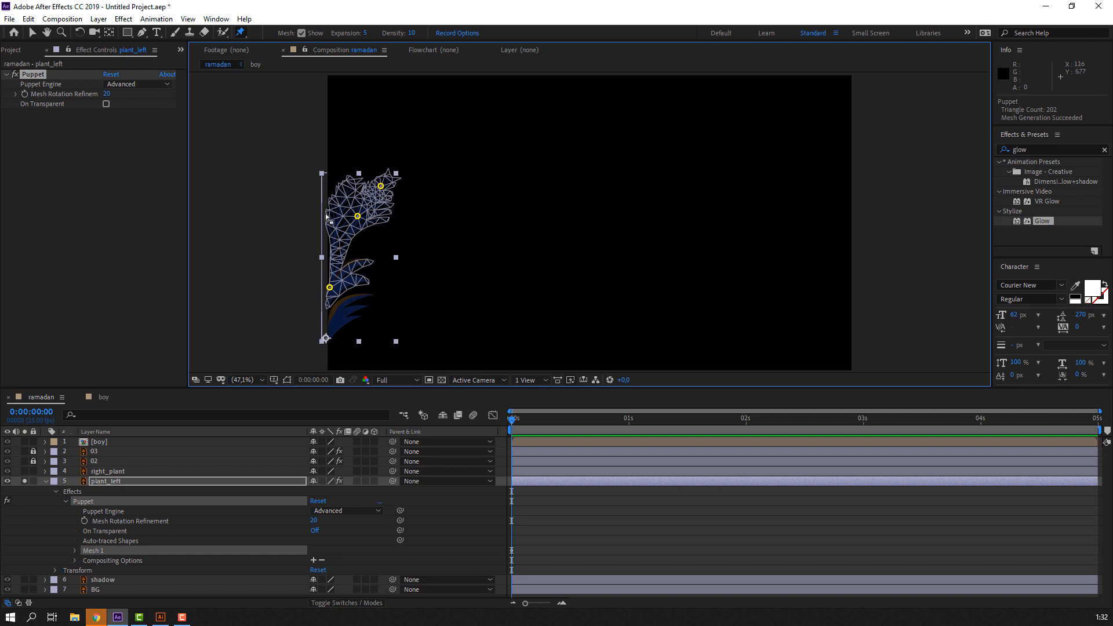
pyautogui.click(346, 185)
pyautogui.click(331, 226)
pyautogui.press('v')
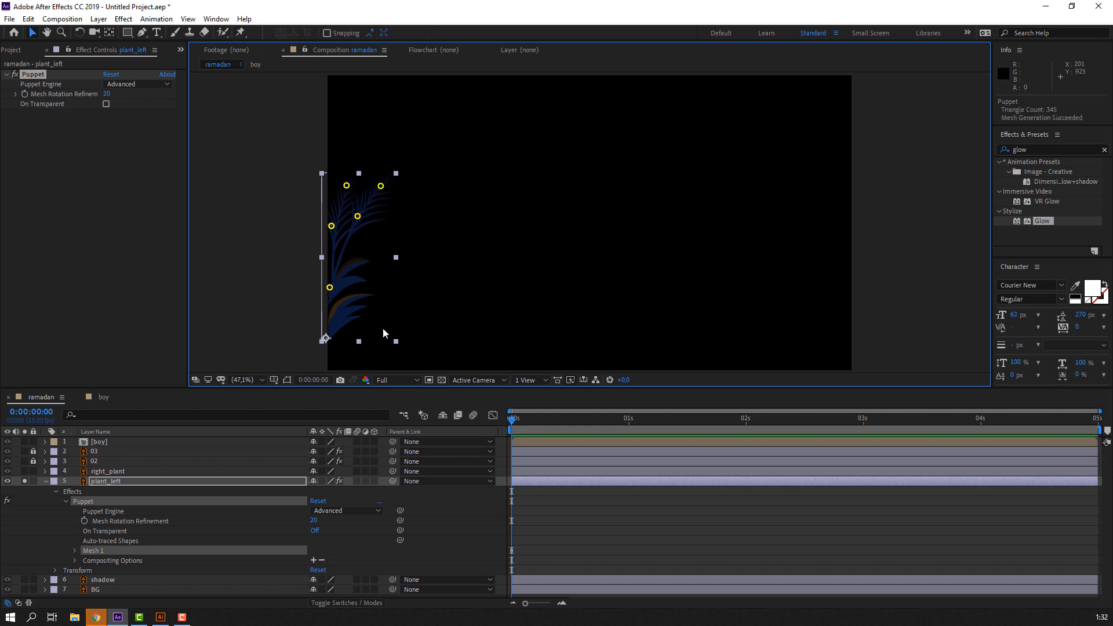
# Step: Record a gentle sway of plant_left's outer upper tip pin over the whole five-second timeline and preview it
pyautogui.moveTo(385, 192); pyautogui.dragTo(380, 182)
pyautogui.hotkey('ctrl', 'z')
pyautogui.click(574, 507)
pyautogui.press('space')
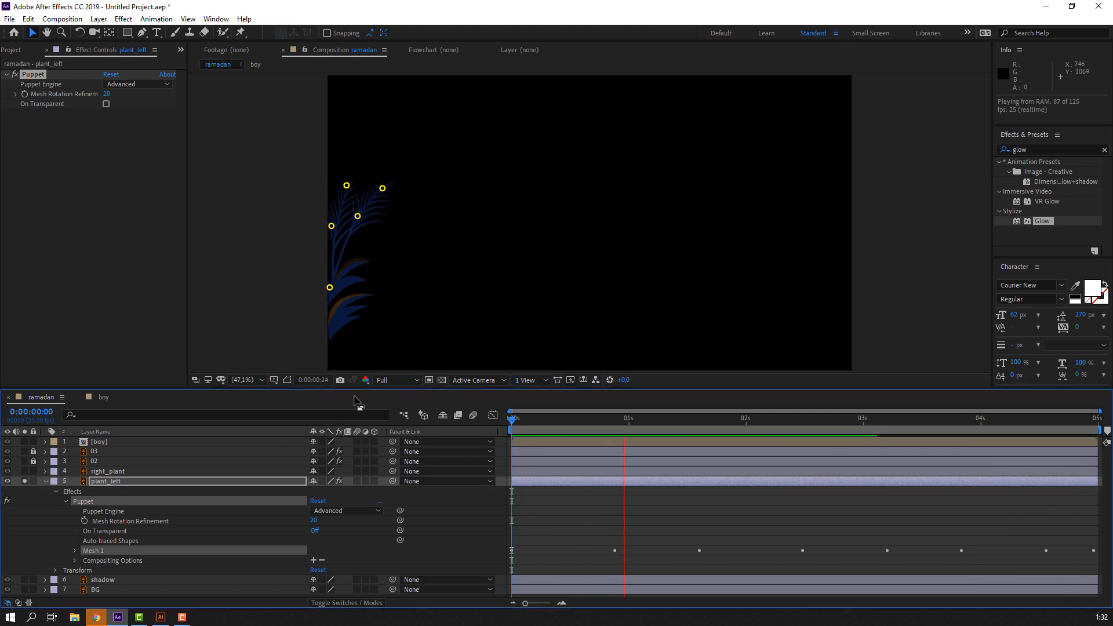
pyautogui.click(523, 510)
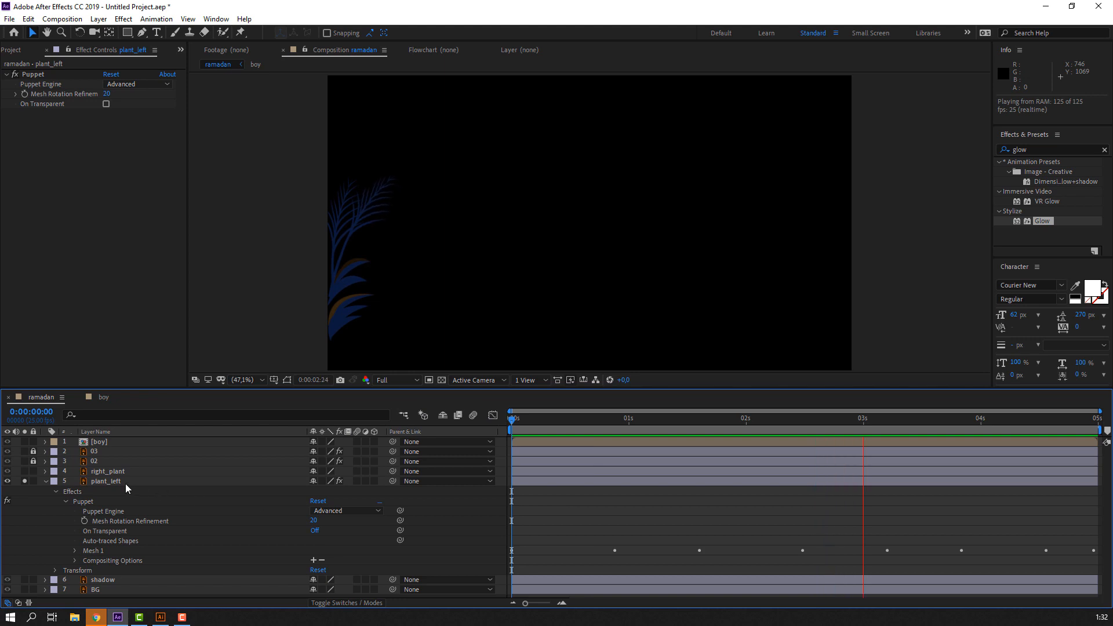
# Step: Take plant_left out of solo, preview the full scene, and lock the layer
pyautogui.click(23, 481)
pyautogui.click(45, 481)
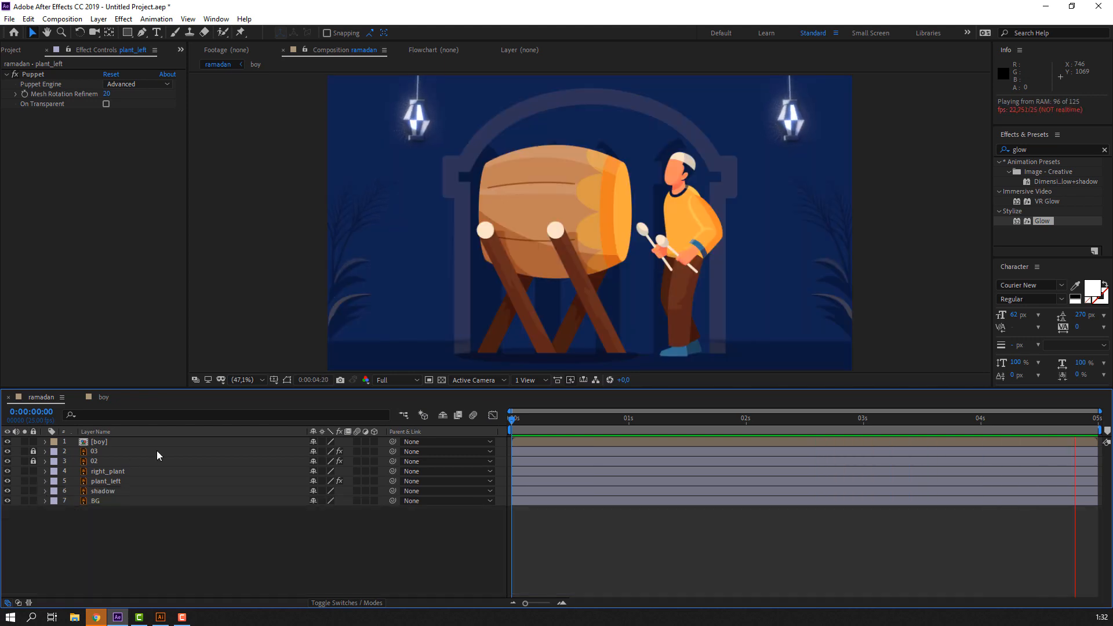
pyautogui.scroll(-2, 291, 333)
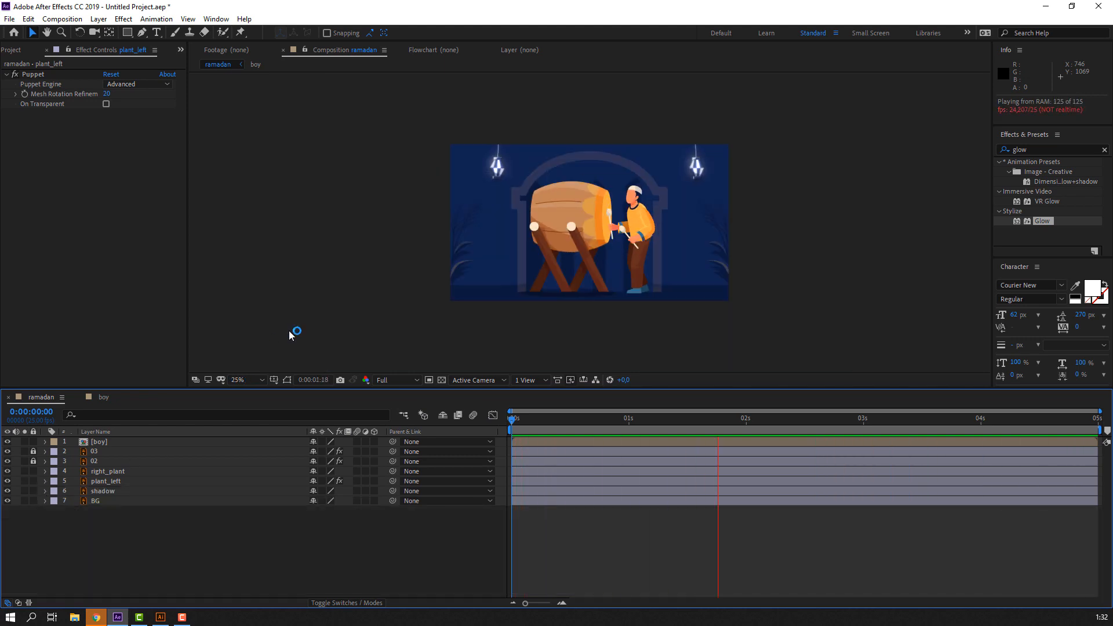
pyautogui.scroll(2, 599, 320)
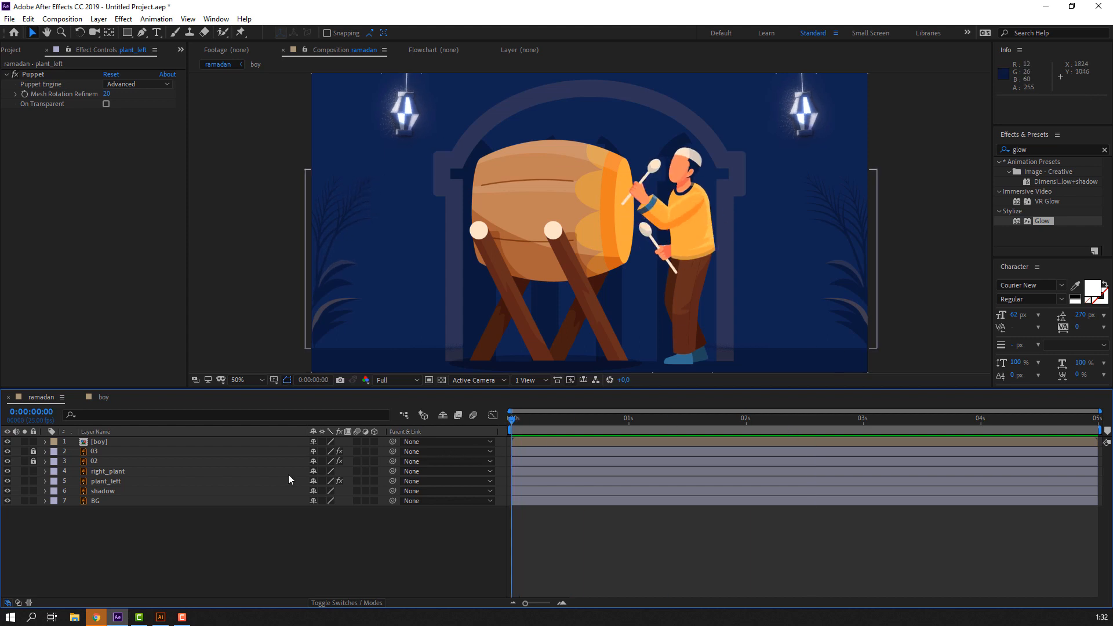
pyautogui.click(93, 484)
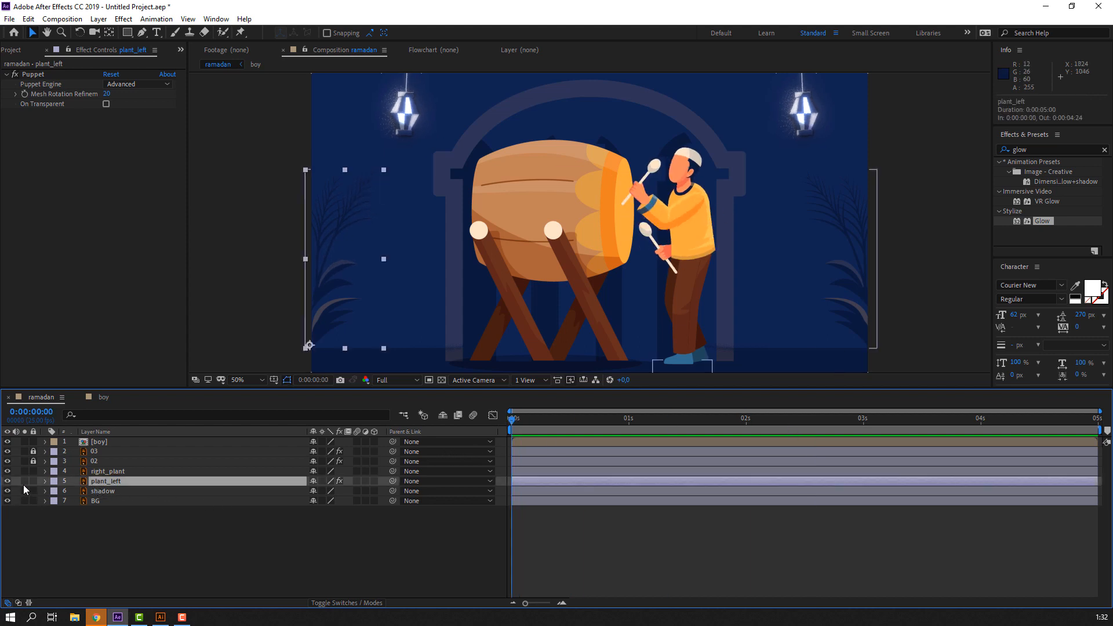
pyautogui.click(24, 481)
pyautogui.click(24, 481)
pyautogui.click(33, 481)
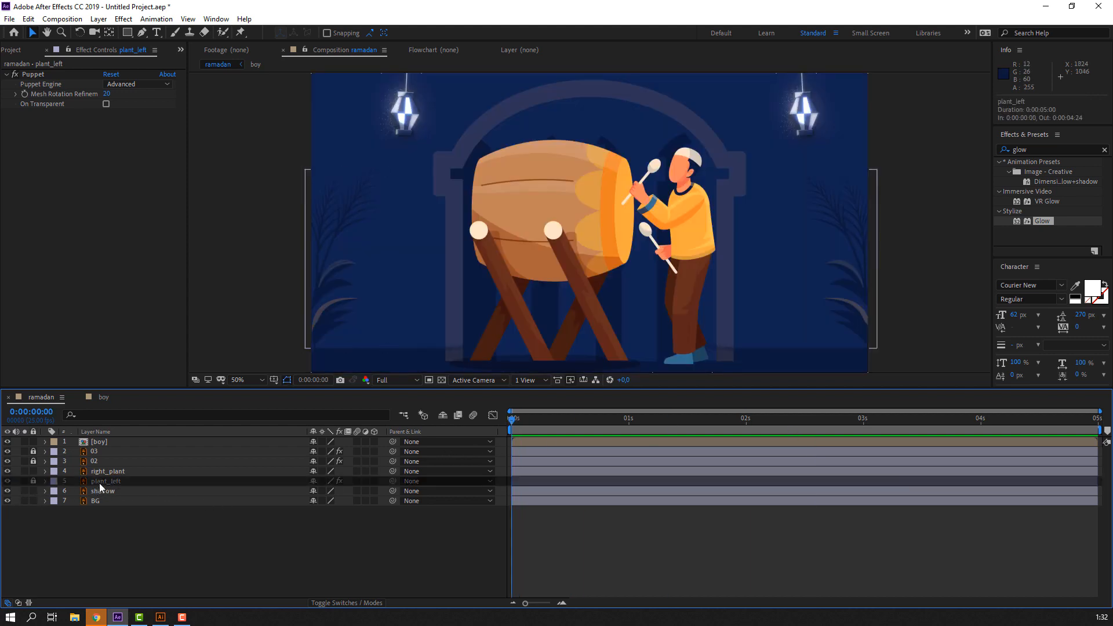
# Step: Place four puppet pins on right_plant: two on the upper tips, one on the lower leaf and one near the stem base
pyautogui.click(46, 472)
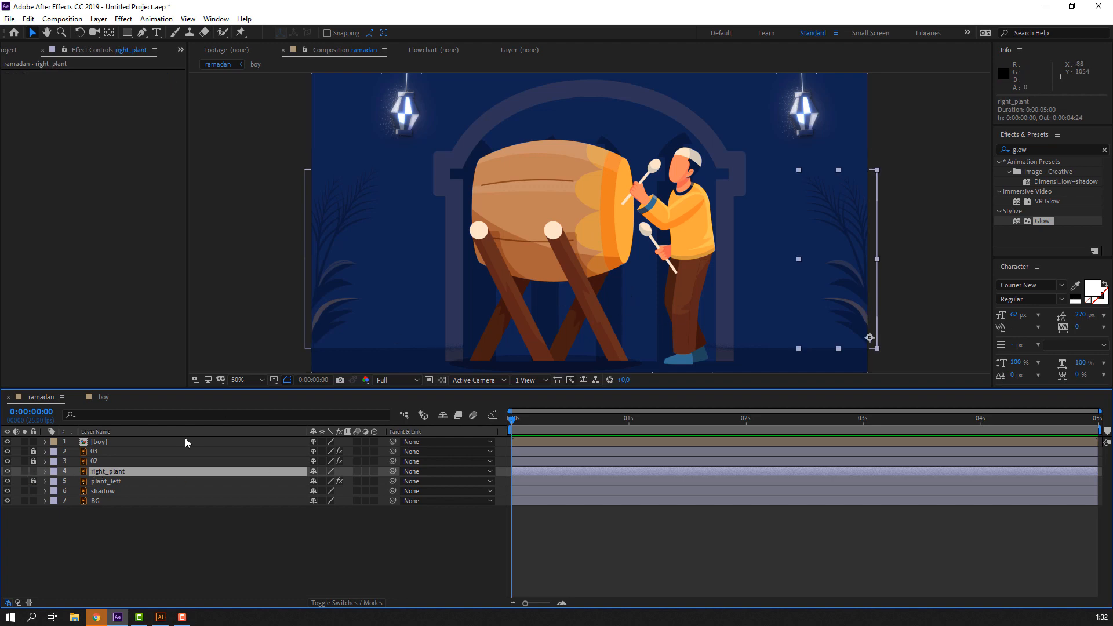
pyautogui.click(241, 32)
pyautogui.click(824, 194)
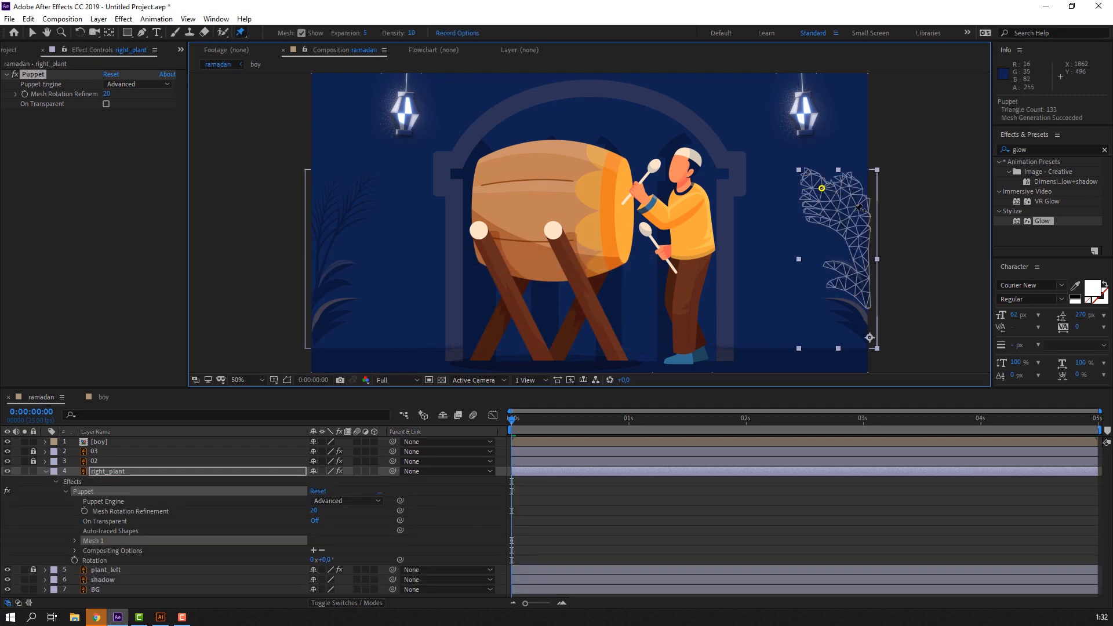
pyautogui.click(850, 192)
pyautogui.click(844, 228)
pyautogui.click(866, 296)
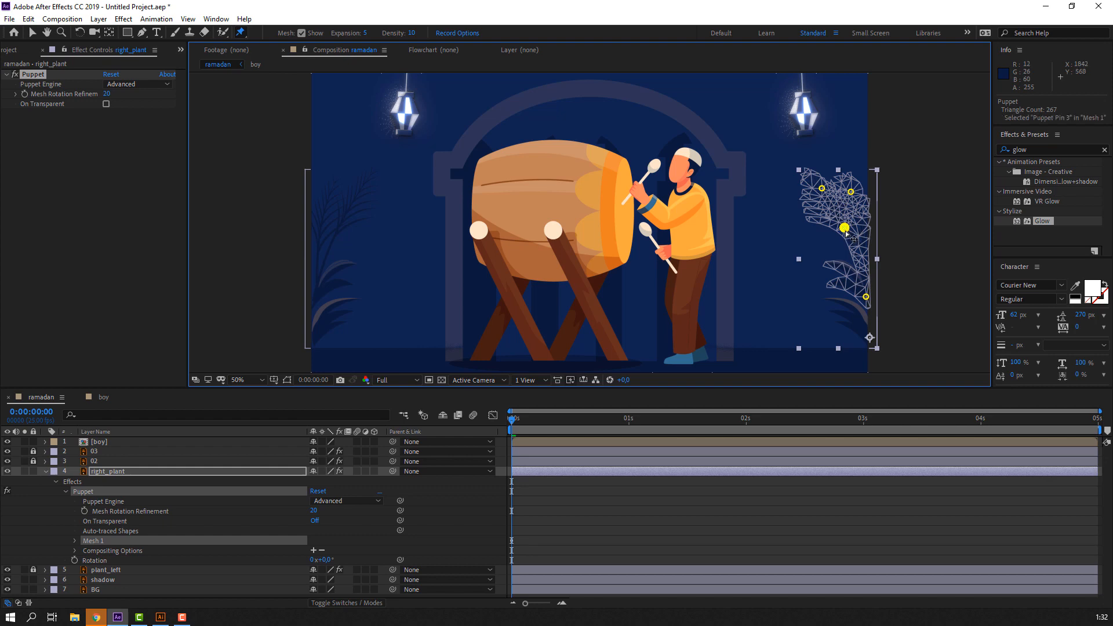
pyautogui.press('Delete')
pyautogui.click(829, 265)
pyautogui.press('v')
# Step: Record a gentle sway of right_plant's inner upper tip pin over the whole timeline and preview it
pyautogui.moveTo(822, 188); pyautogui.dragTo(816, 195)
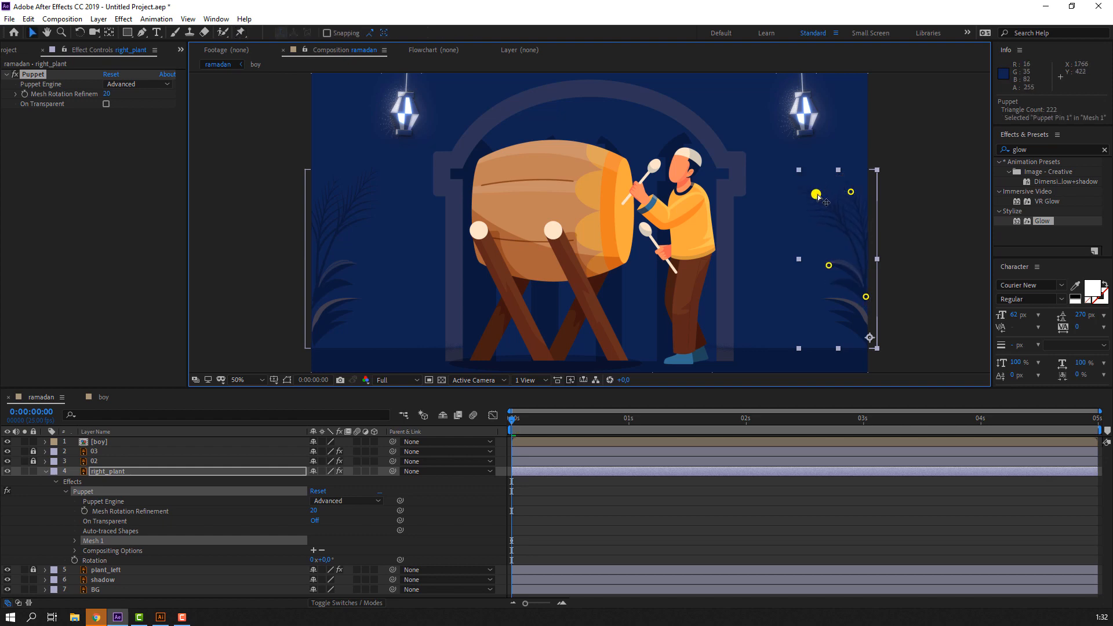
pyautogui.hotkey('ctrl', 'z')
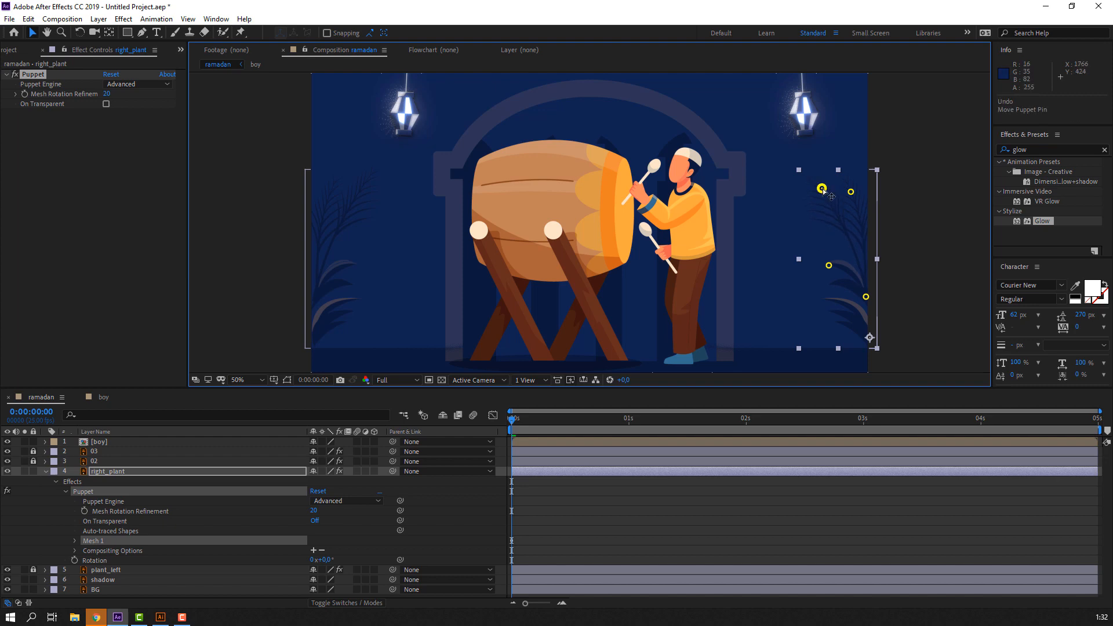
pyautogui.press('space')
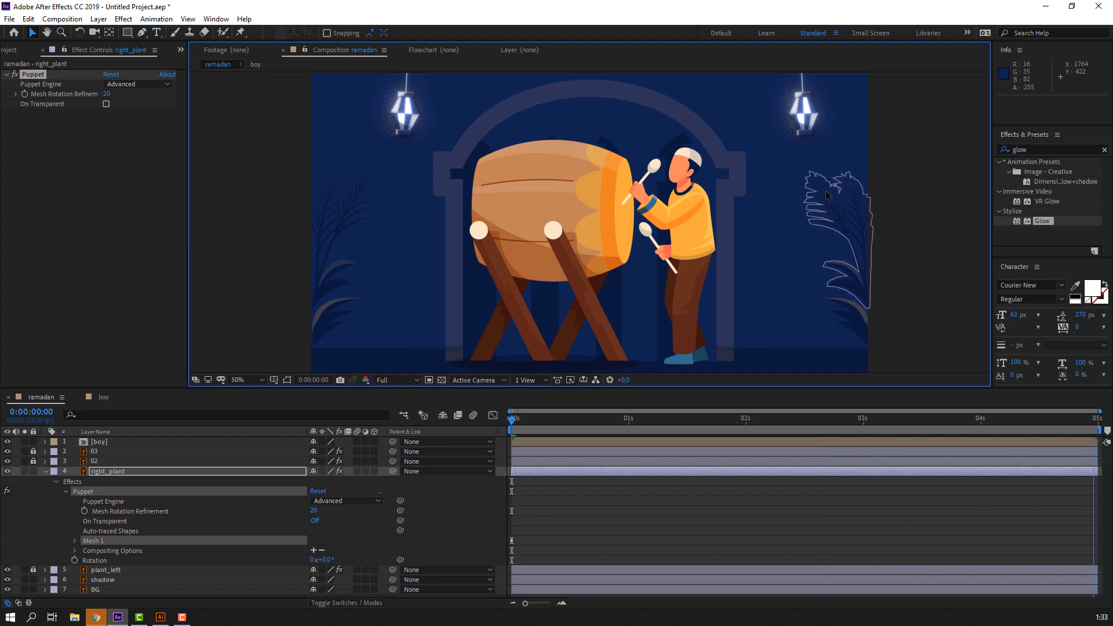
pyautogui.press('space')
pyautogui.click(742, 503)
pyautogui.press('space')
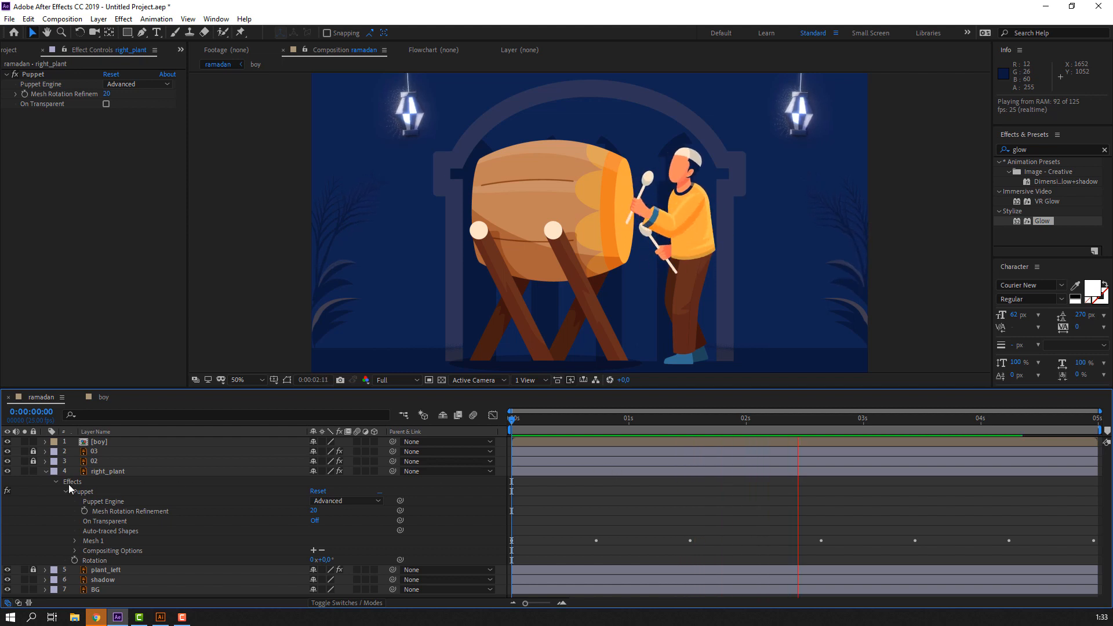
# Step: Collapse and lock the right_plant layer and preview the full scene
pyautogui.click(45, 472)
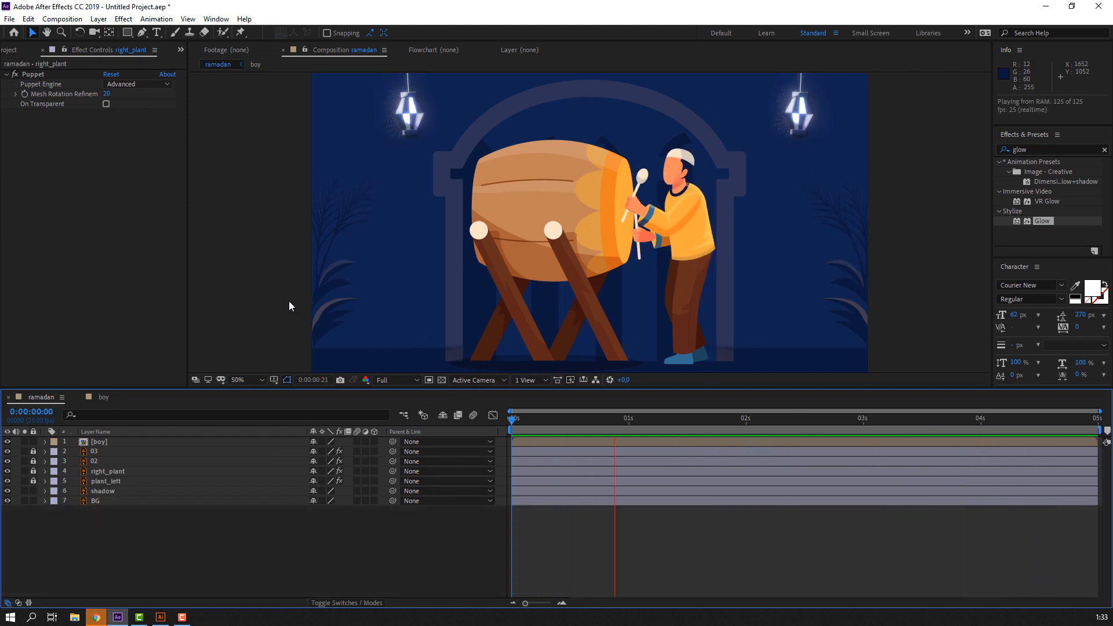
pyautogui.scroll(-2, 295, 294)
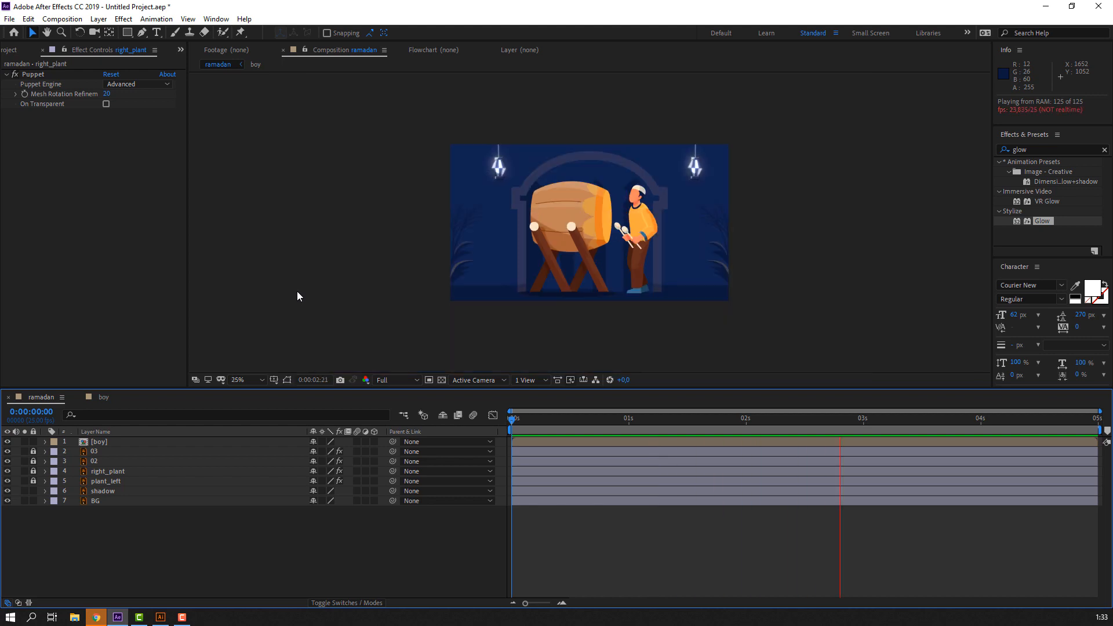
pyautogui.scroll(2, 329, 291)
pyautogui.press('space')
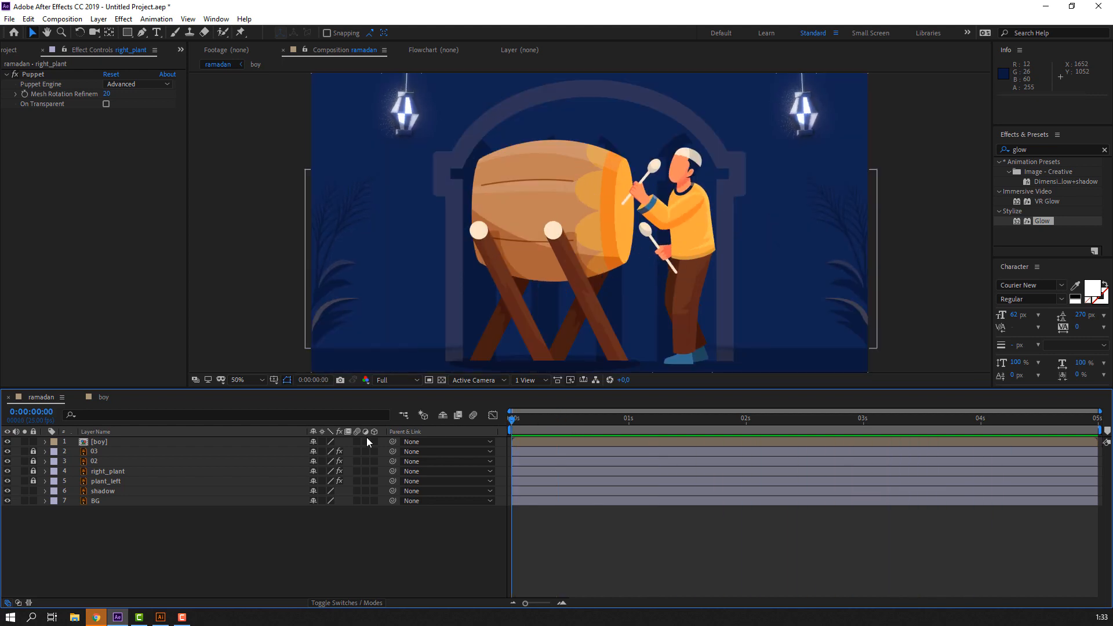
# Step: Move the shadow layer directly below the boy layer and shift the shadow beside the drum's shadow at about 1134, 975
pyautogui.moveTo(102, 491); pyautogui.dragTo(115, 450)
pyautogui.scroll(2, 689, 300)
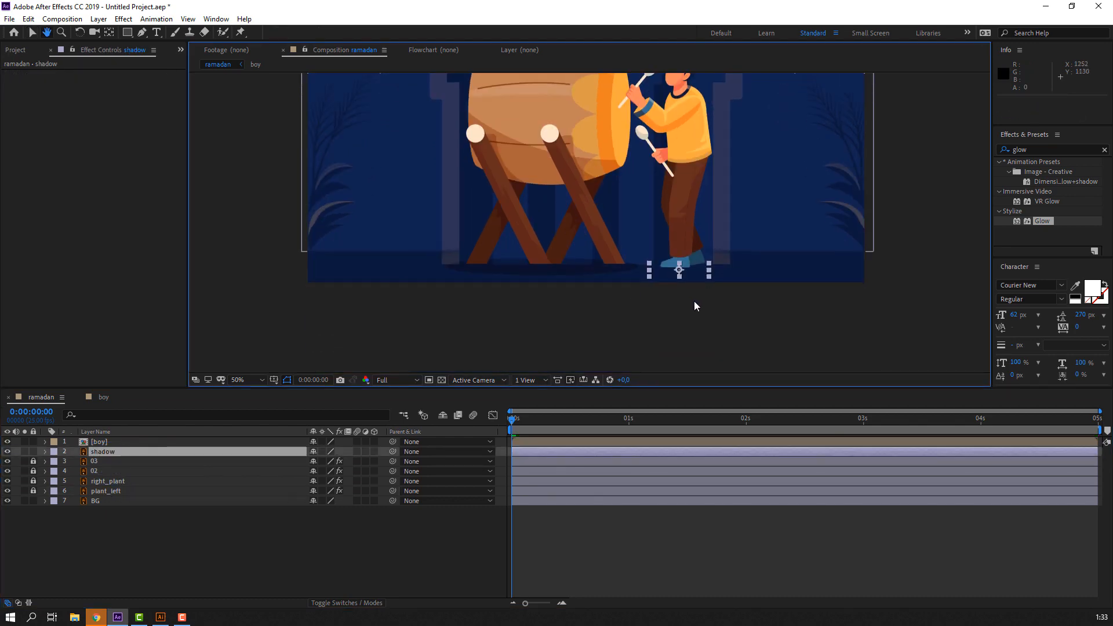
pyautogui.scroll(1, 692, 346)
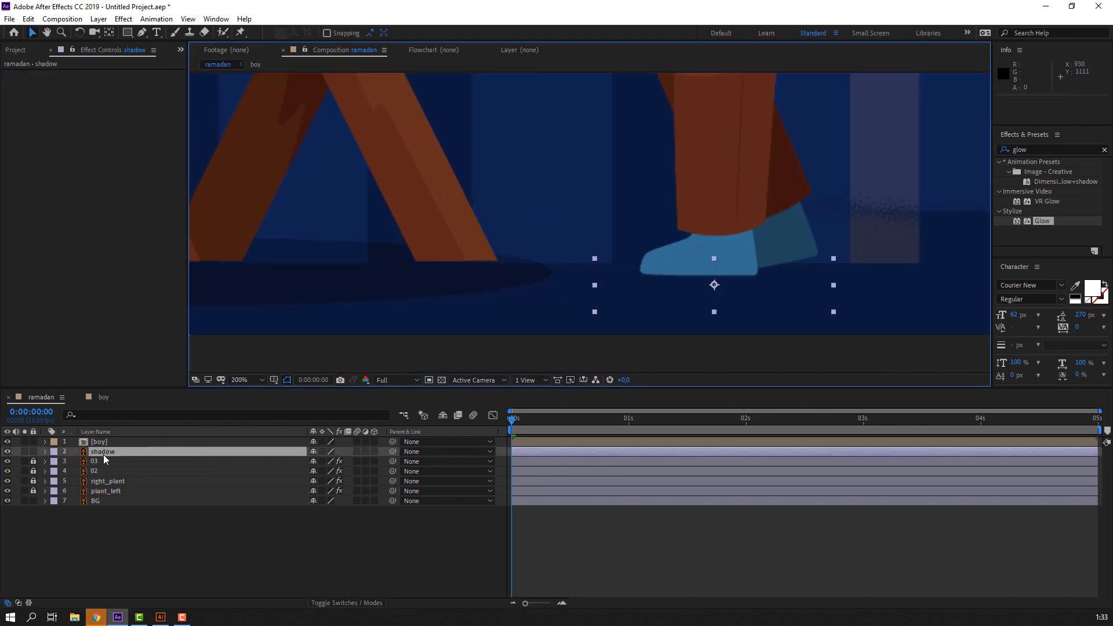
pyautogui.click(7, 442)
pyautogui.click(8, 442)
pyautogui.moveTo(640, 294); pyautogui.dragTo(470, 223)
# Step: Apply a Fill effect to the shadow layer with a very dark navy colour matching the drum's shadow
pyautogui.click(1037, 149)
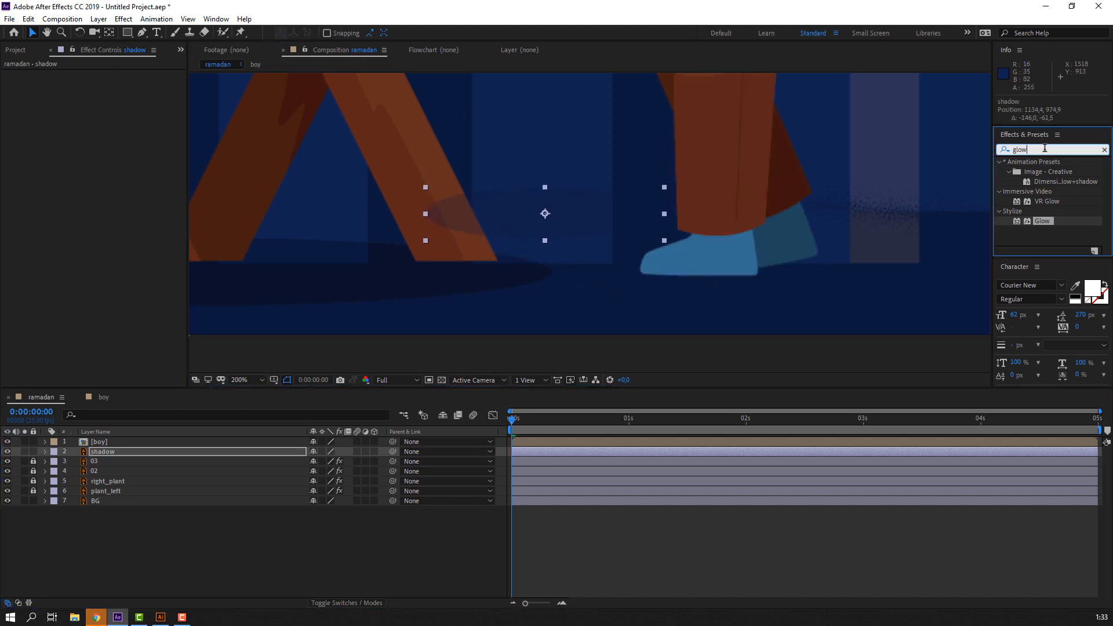
pyautogui.write('fill')
pyautogui.doubleClick(1056, 222)
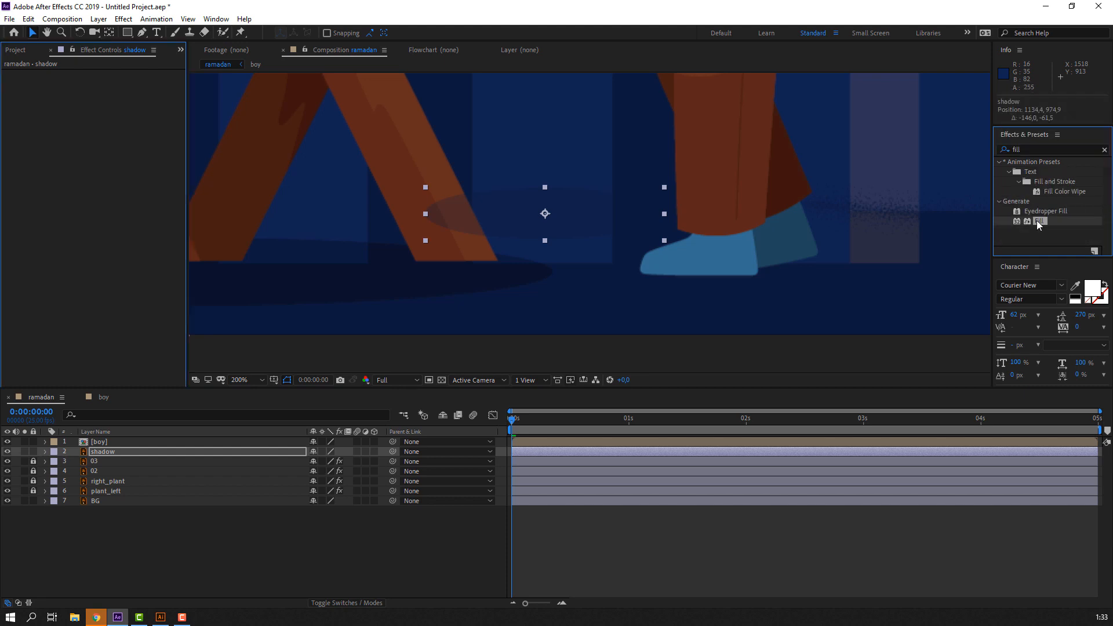
pyautogui.click(602, 303)
pyautogui.click(109, 106)
pyautogui.moveTo(160, 469); pyautogui.dragTo(202, 509)
pyautogui.click(314, 362)
# Step: Move the shadow back under the boy's feet at about 1292, 1031 and preview the scene fitted to the viewer
pyautogui.moveTo(542, 217); pyautogui.dragTo(723, 277)
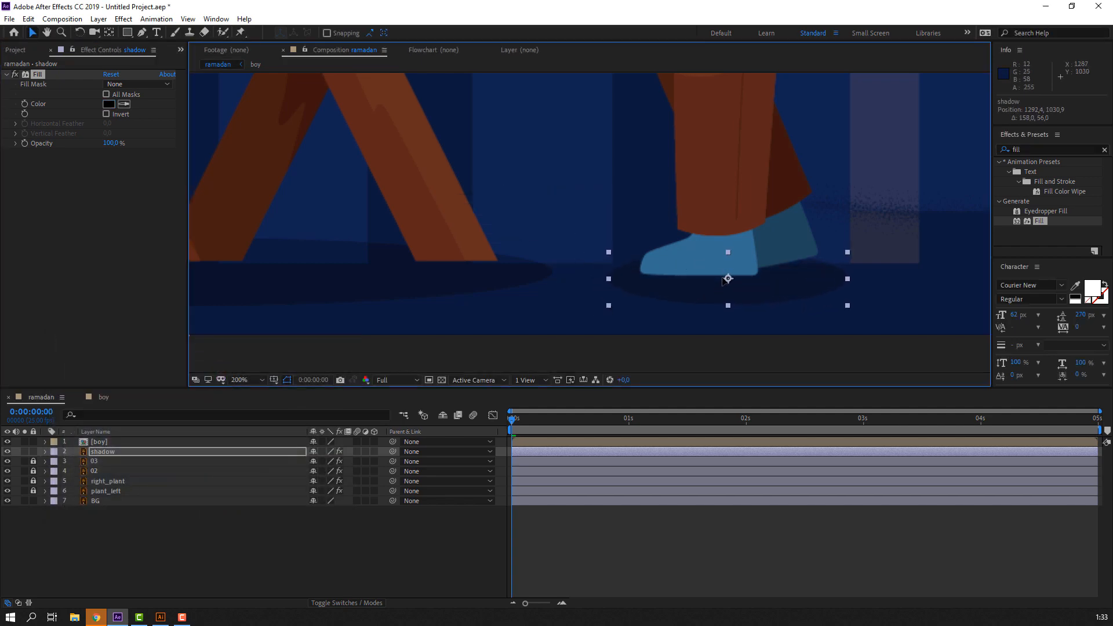
pyautogui.scroll(-3, 589, 314)
pyautogui.click(246, 379)
pyautogui.click(258, 403)
pyautogui.press('space')
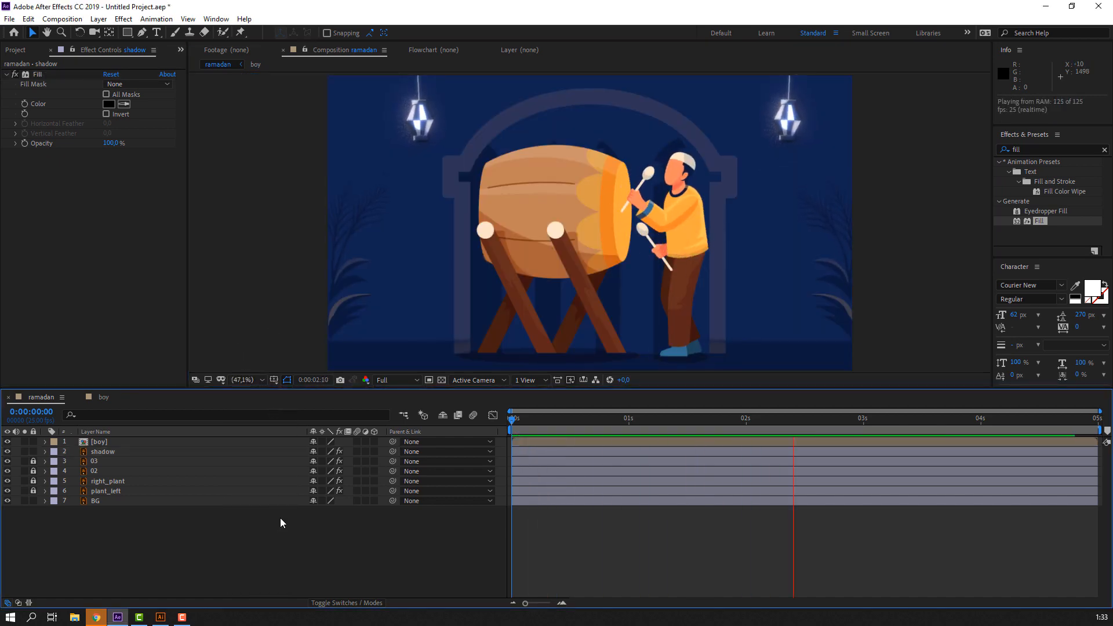
# Step: End the work area at 0:00:02:02, trim the ramadan composition to it, and preview the loop
pyautogui.moveTo(638, 421); pyautogui.dragTo(757, 426)
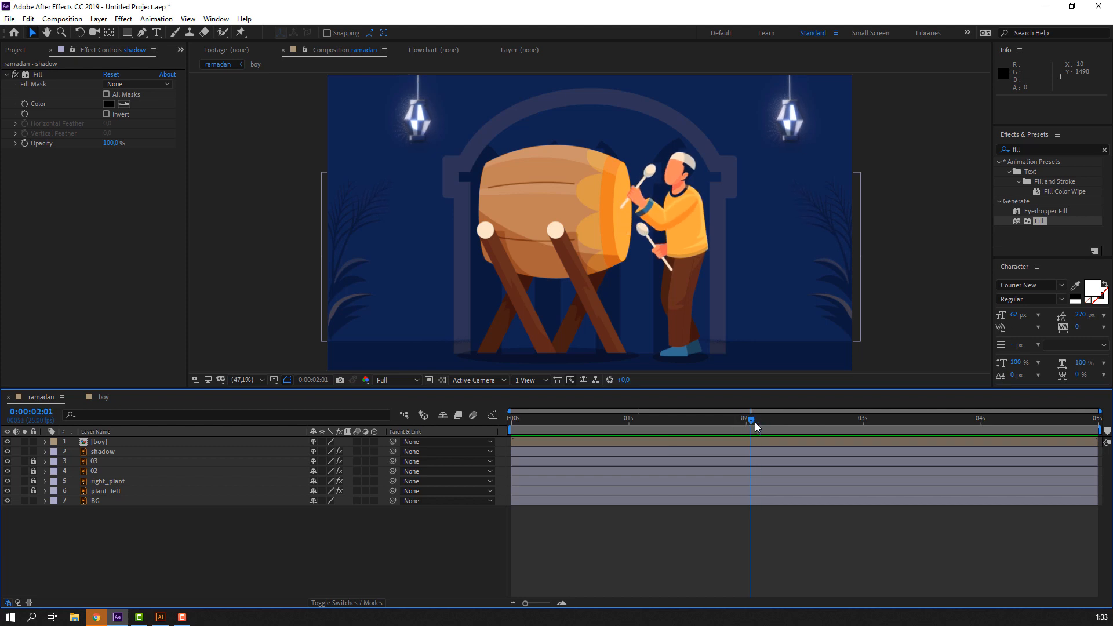
pyautogui.rightClick(748, 429)
pyautogui.click(768, 462)
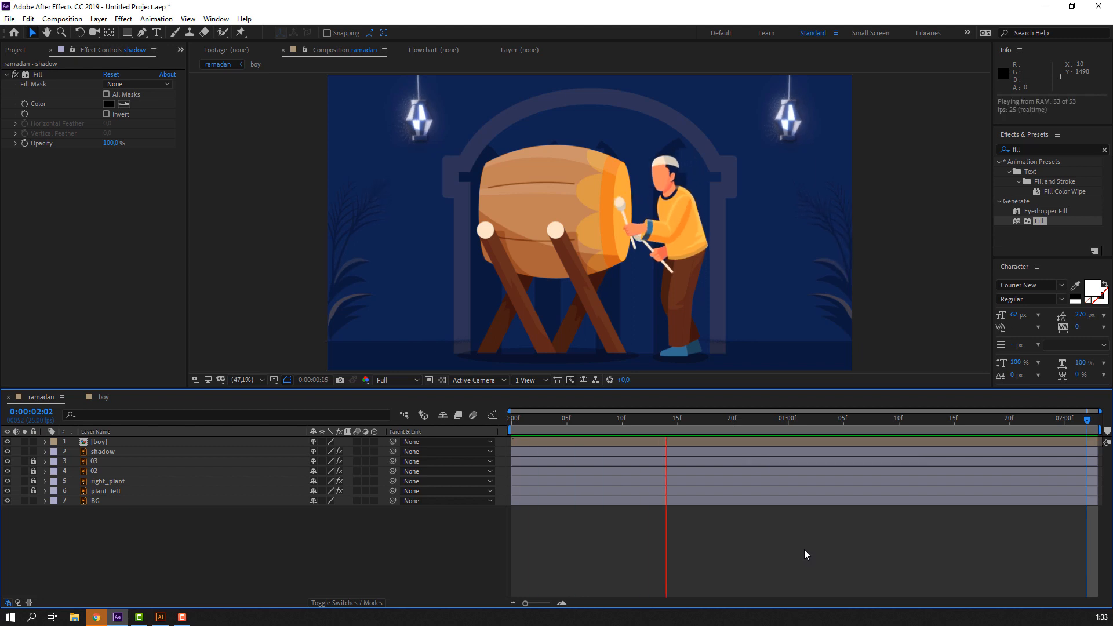